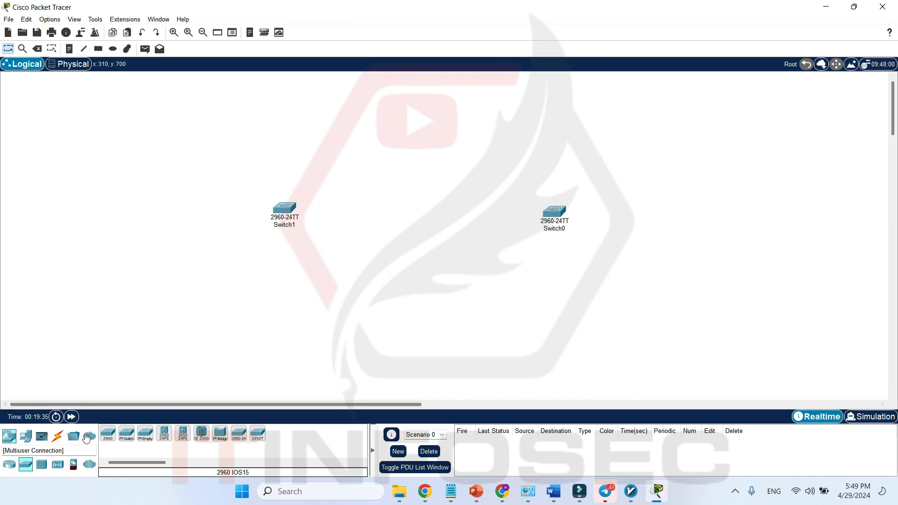
{"action": "left_click", "coordinate": [57, 436]}
{"action": "left_click", "coordinate": [145, 433]}
{"action": "left_click", "coordinate": [290, 214]}
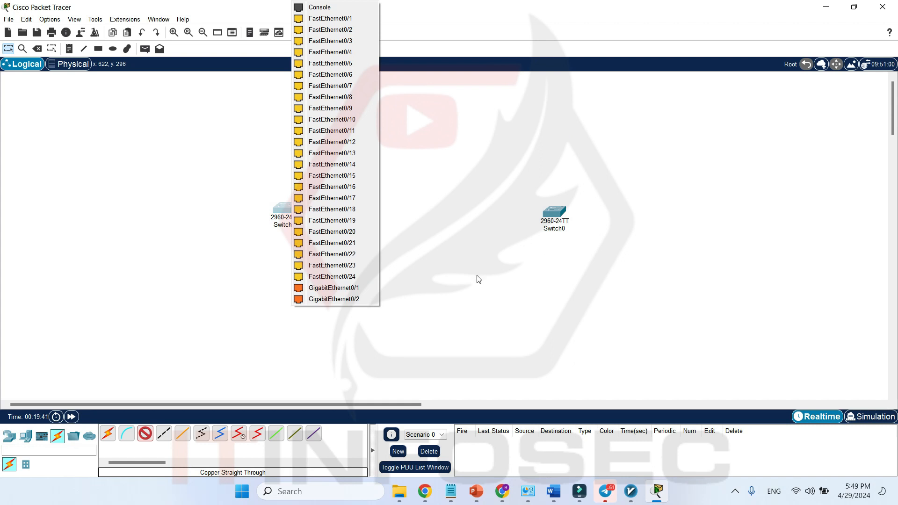
{"action": "left_click", "coordinate": [487, 252]}
{"action": "key", "text": "Escape"}
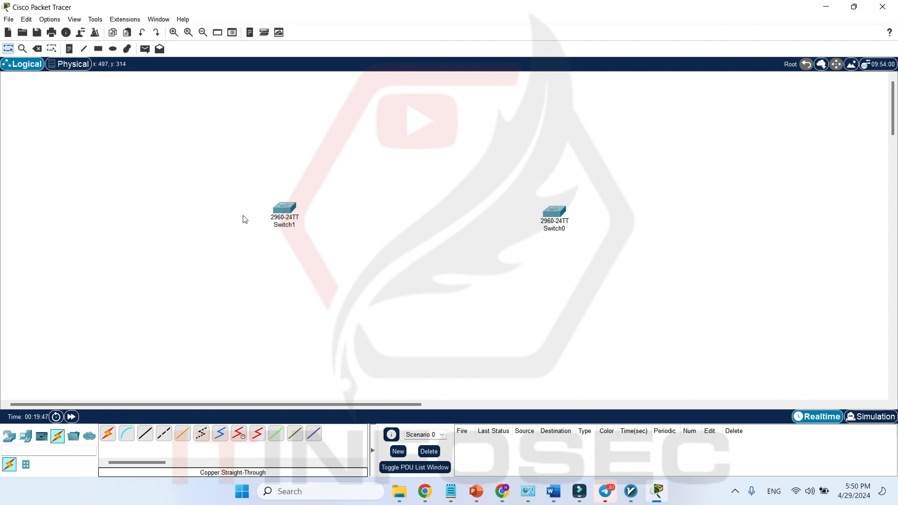
Step: Move Switch0 closer to Switch1 and shift Switch1 slightly down so both sit level in the workspace
{"action": "left_click_drag", "start_coordinate": [553, 216], "coordinate": [521, 219]}
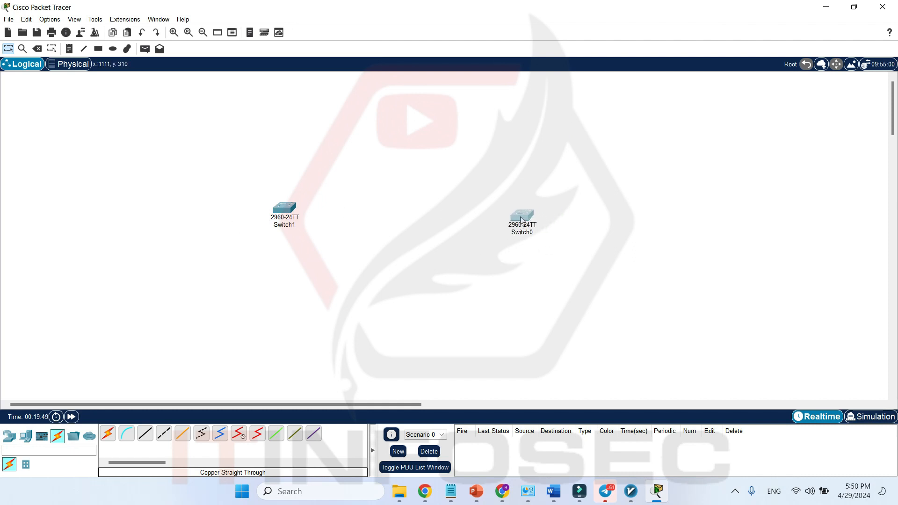
{"action": "left_click_drag", "start_coordinate": [279, 212], "coordinate": [281, 218]}
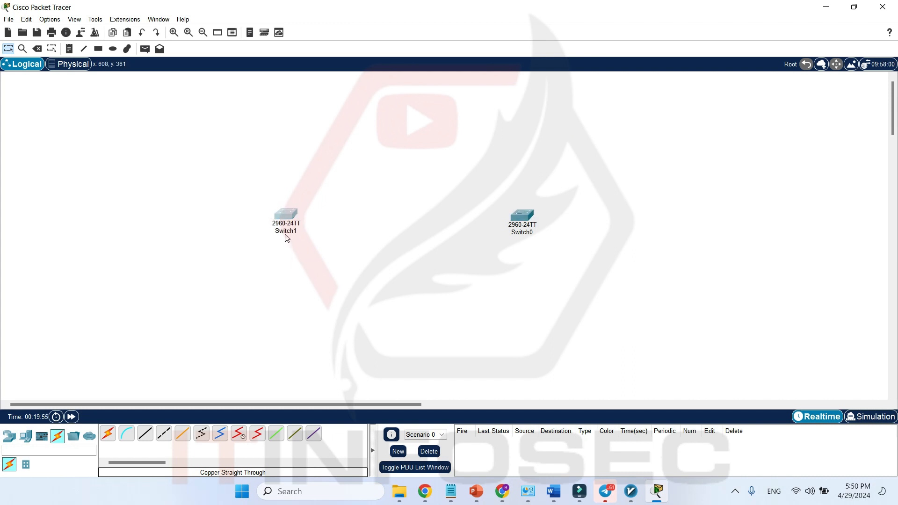
{"action": "mouse_move", "coordinate": [286, 223]}
{"action": "left_click", "coordinate": [285, 214]}
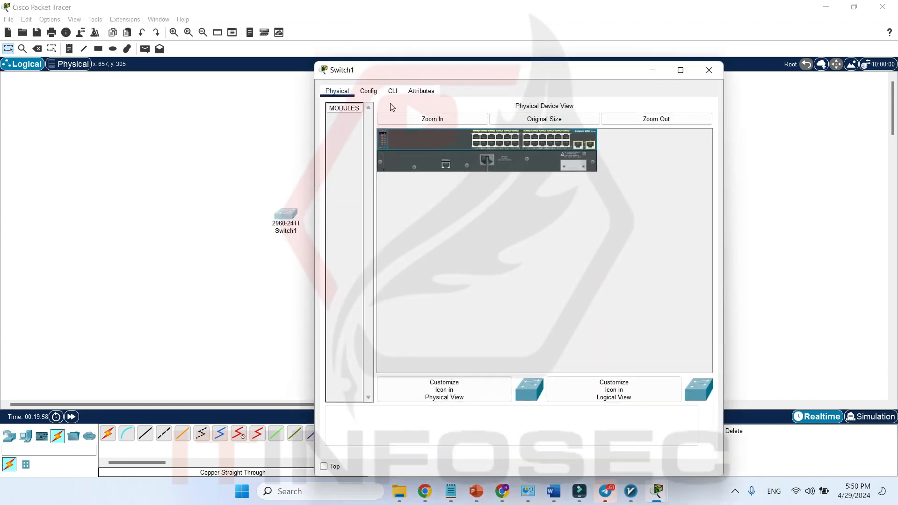
{"action": "left_click", "coordinate": [709, 70]}
Step: Rename Switch1 as SW1 and Switch0 as SW2
{"action": "left_click", "coordinate": [285, 231]}
{"action": "type", "text": "SW1"}
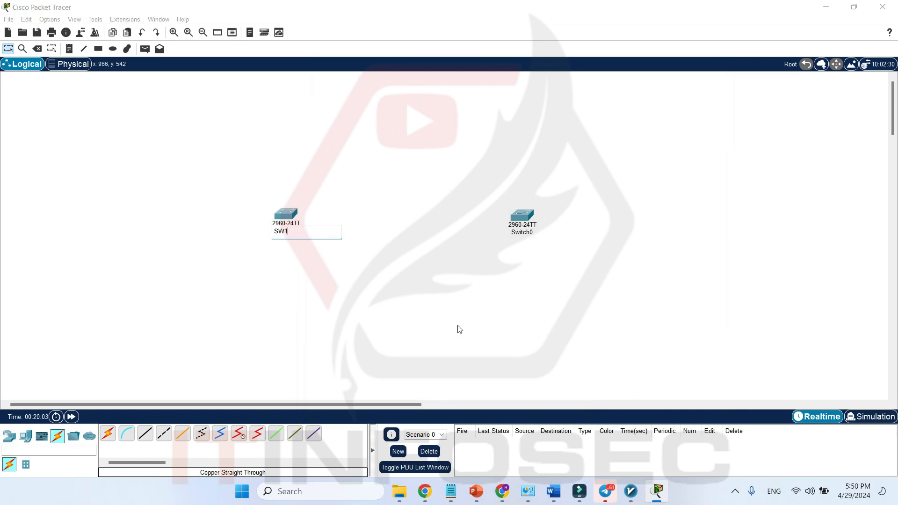
{"action": "key", "text": "Return"}
{"action": "left_click", "coordinate": [520, 234]}
{"action": "type", "text": "SW2"}
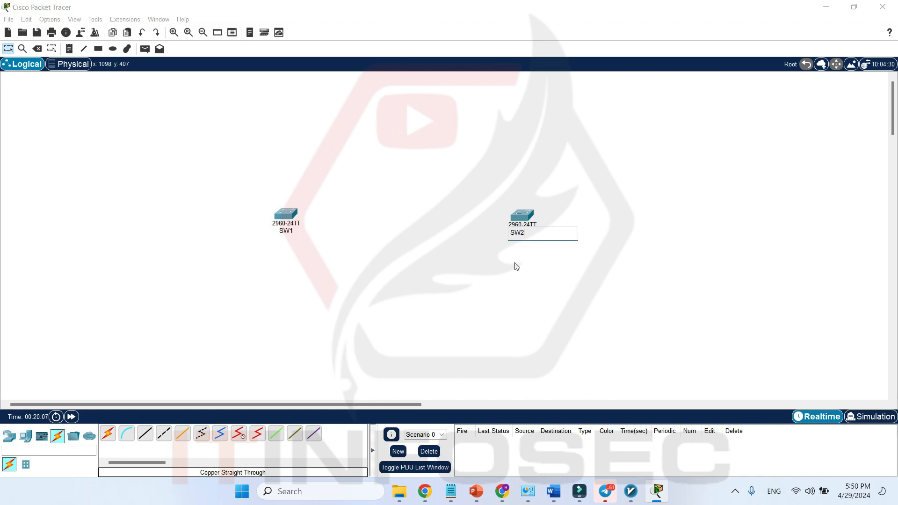
{"action": "key", "text": "Return"}
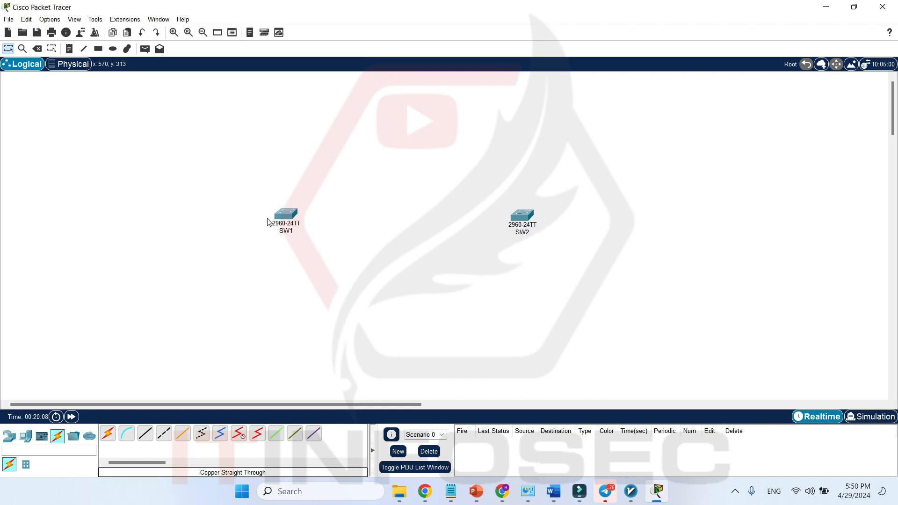
Step: Open the command line interface of SW1 and start a console session
{"action": "double_click", "coordinate": [281, 218]}
{"action": "left_click", "coordinate": [392, 91]}
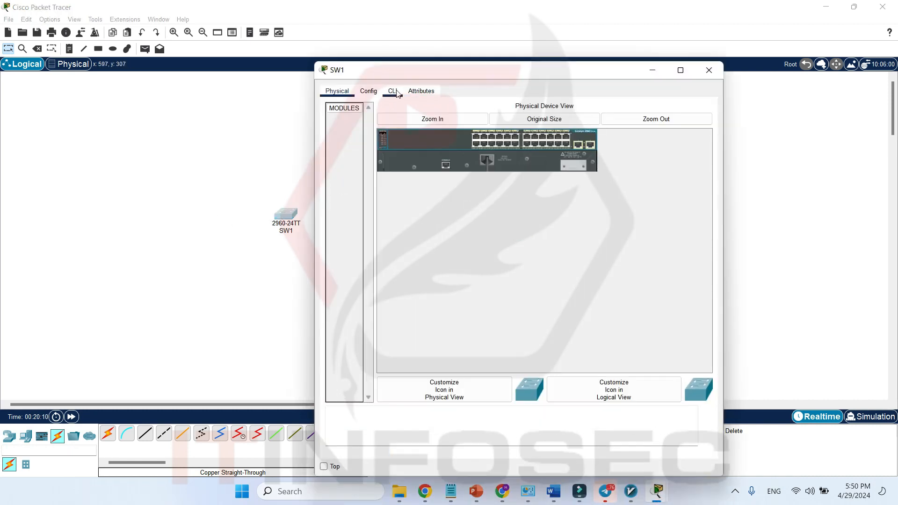
{"action": "left_click_drag", "start_coordinate": [480, 79], "coordinate": [310, 43]}
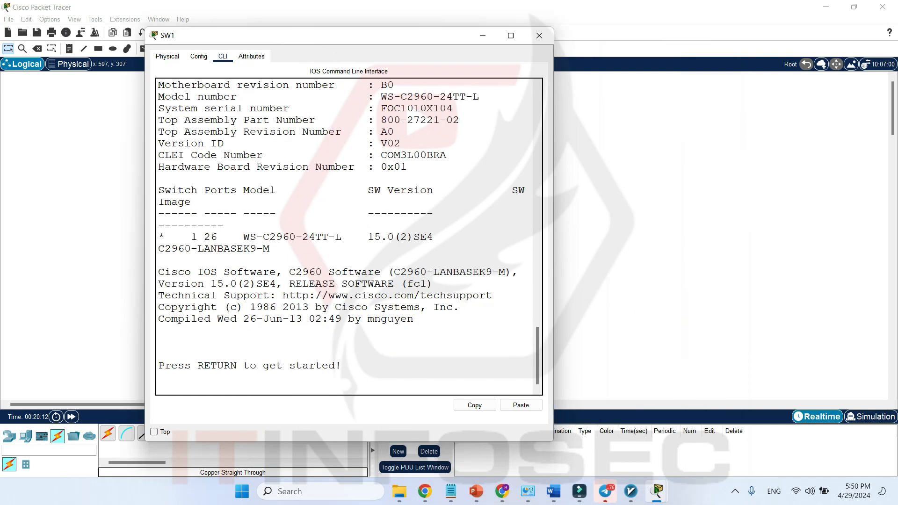
{"action": "key", "text": "Return"}
{"action": "key", "text": "Return"}
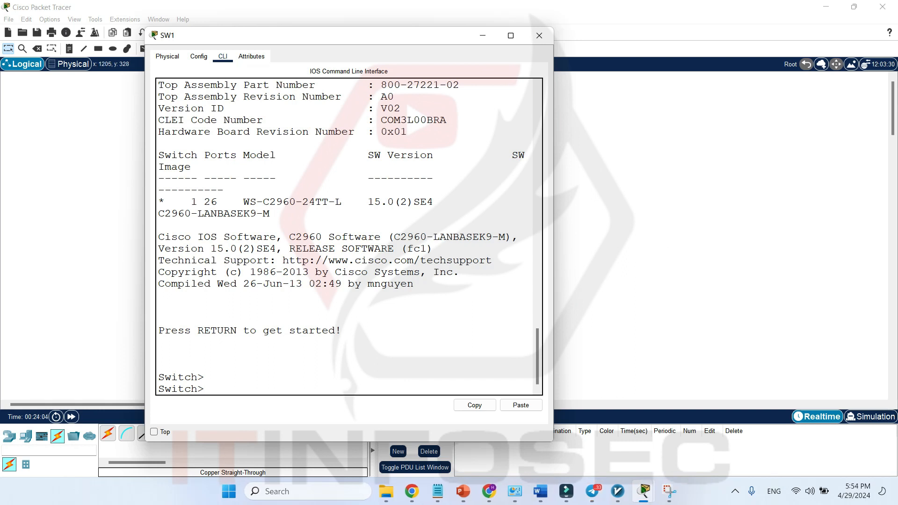
{"action": "key", "text": "Return"}
{"action": "key", "text": "Return"}
{"action": "key", "text": "Return"}
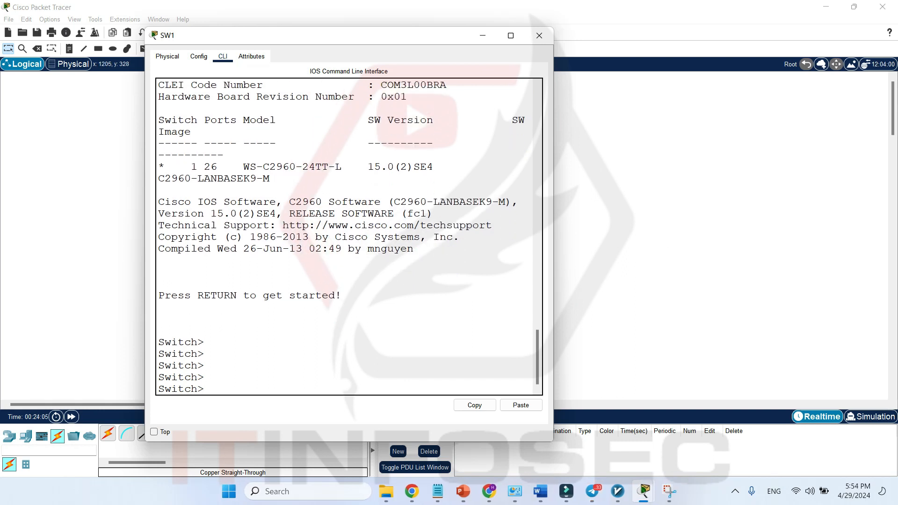
Step: Enter privileged mode and then global configuration mode on SW1 with ena and conf t
{"action": "type", "text": "ena"}
{"action": "key", "text": "Return"}
{"action": "key", "text": "Return"}
{"action": "type", "text": "conf t"}
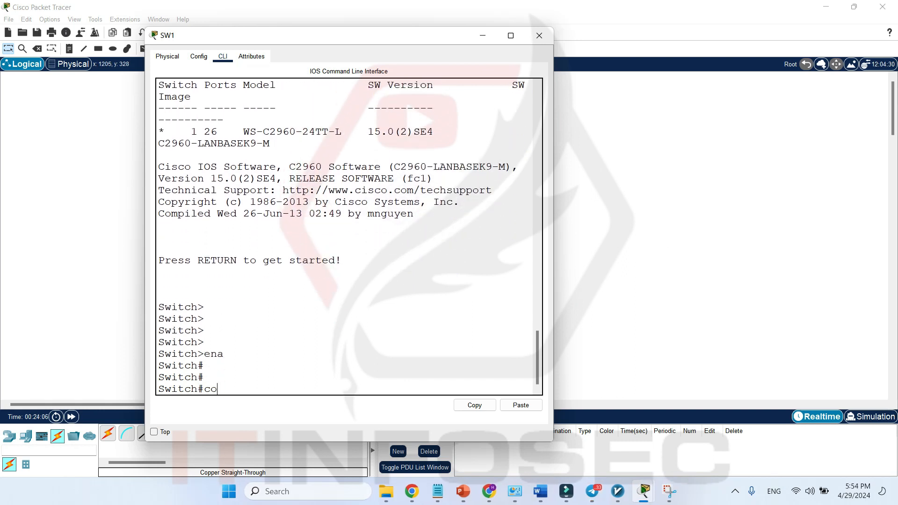
{"action": "key", "text": "Return"}
{"action": "key", "text": "Return"}
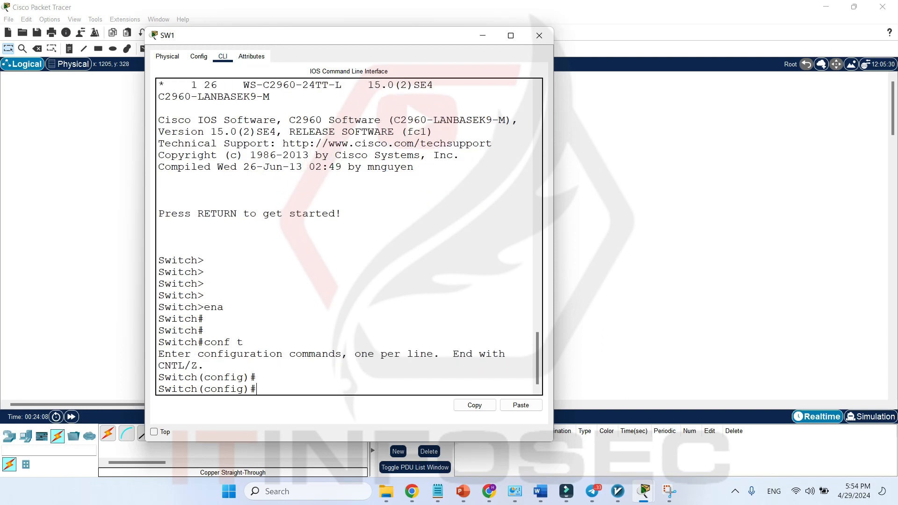
Step: Enter configuration of the interface range gigabitEthernet 0/1 - 2 on SW1
{"action": "type", "text": "int"}
{"action": "key", "text": "Tab"}
{"action": "type", "text": "ra"}
{"action": "key", "text": "Tab"}
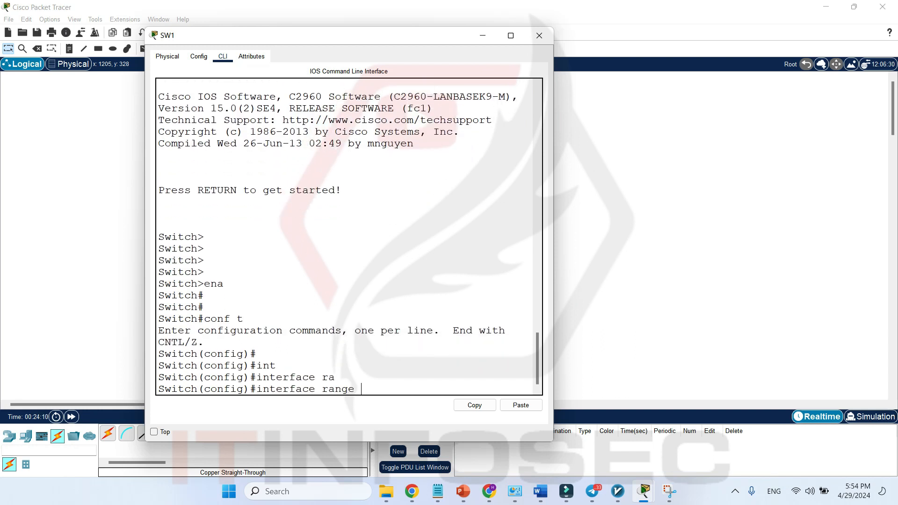
{"action": "type", "text": "gig"}
{"action": "key", "text": "Tab"}
{"action": "type", "text": "0/1 - 2"}
{"action": "key", "text": "Return"}
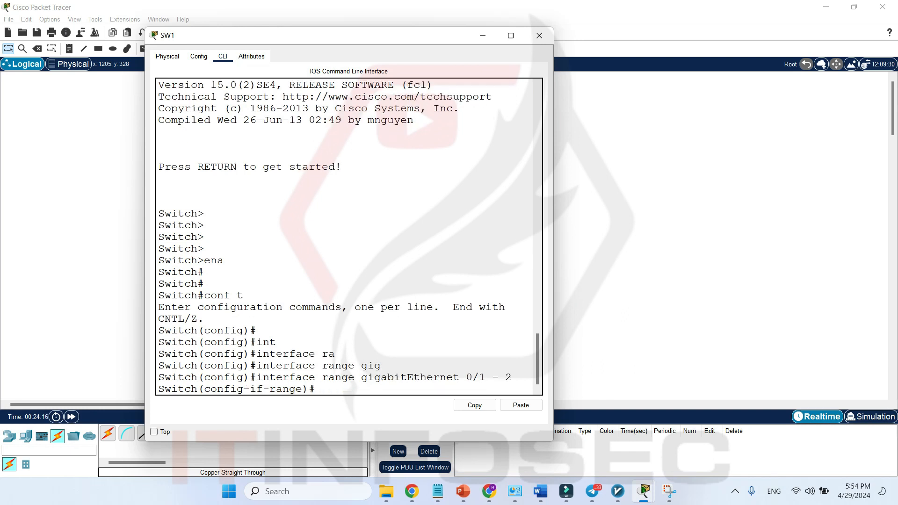
Step: Assign the selected SW1 interfaces to channel-group 1 in mode active and exit to global configuration
{"action": "left_click_drag", "start_coordinate": [555, 278], "coordinate": [724, 258]}
{"action": "type", "text": "cha"}
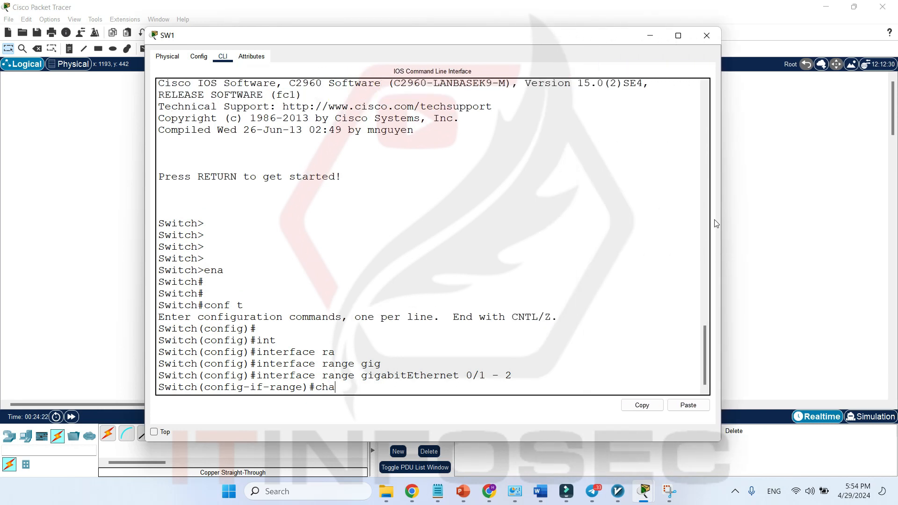
{"action": "type", "text": "nn"}
{"action": "key", "text": "Tab"}
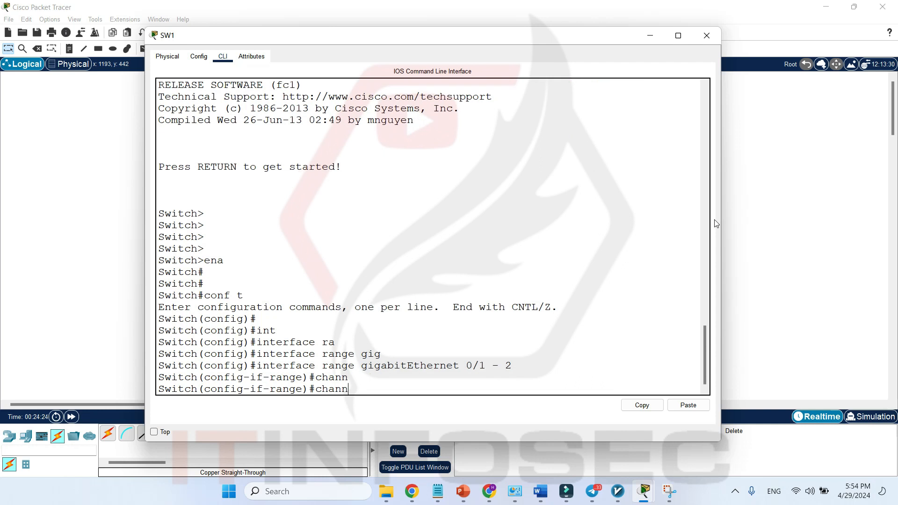
{"action": "type", "text": "el-group 1 mode active"}
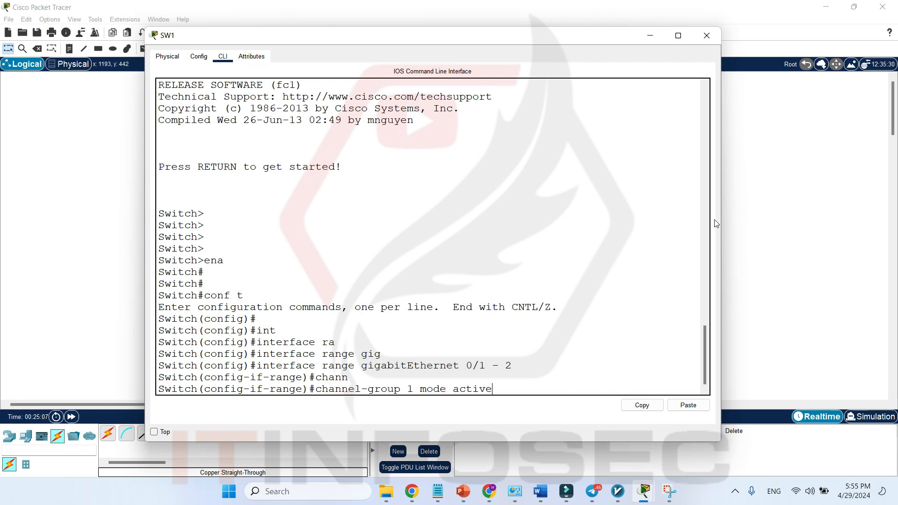
{"action": "key", "text": "Return"}
{"action": "key", "text": "Return"}
{"action": "type", "text": "exi"}
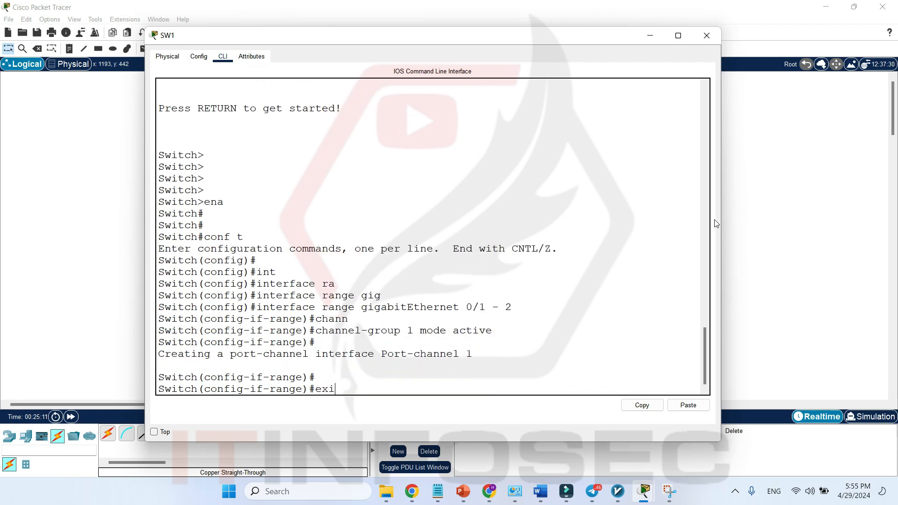
{"action": "type", "text": "t"}
{"action": "key", "text": "Return"}
{"action": "key", "text": "Return"}
{"action": "key", "text": "Return"}
{"action": "key", "text": "Return"}
Step: Enter configuration of interface port-channel 1 on SW1
{"action": "type", "text": "int"}
{"action": "key", "text": "Tab"}
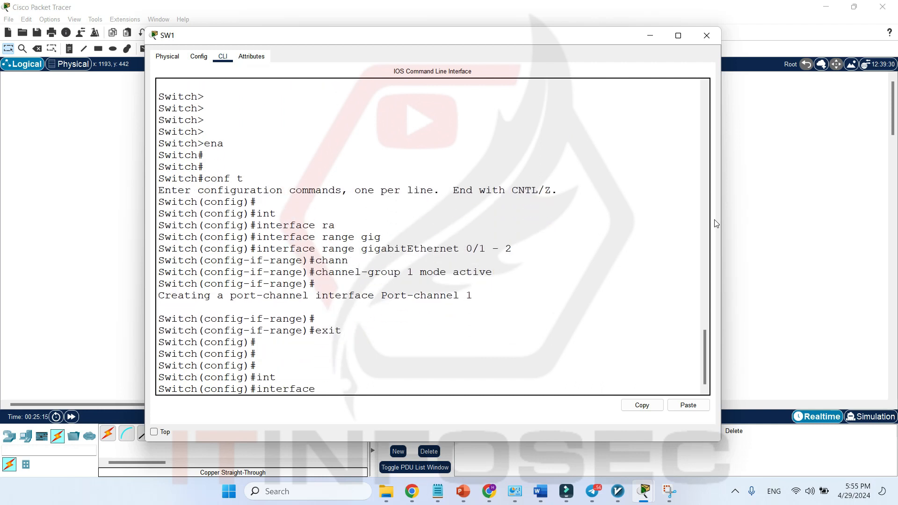
{"action": "type", "text": "port"}
{"action": "key", "text": "Tab"}
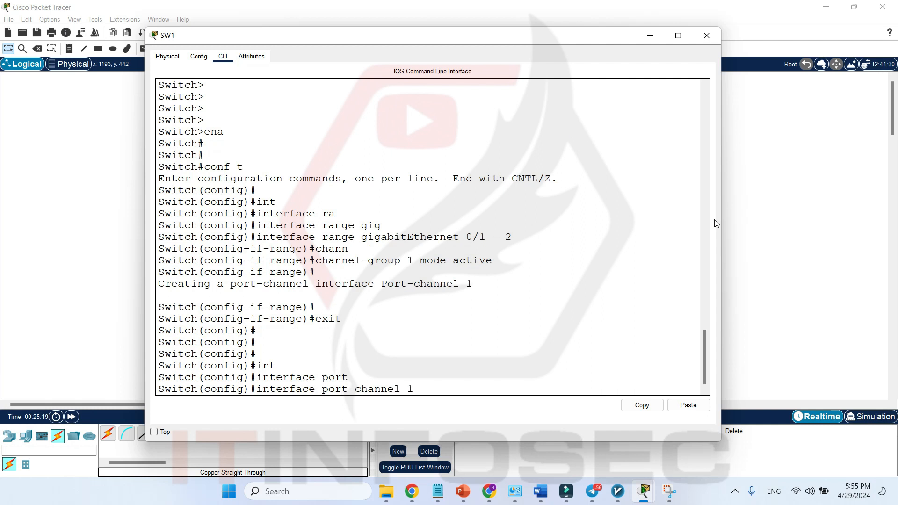
{"action": "type", "text": "1"}
{"action": "key", "text": "Return"}
Step: Set the switchport mode of SW1's port-channel 1 to trunk
{"action": "type", "text": "swi"}
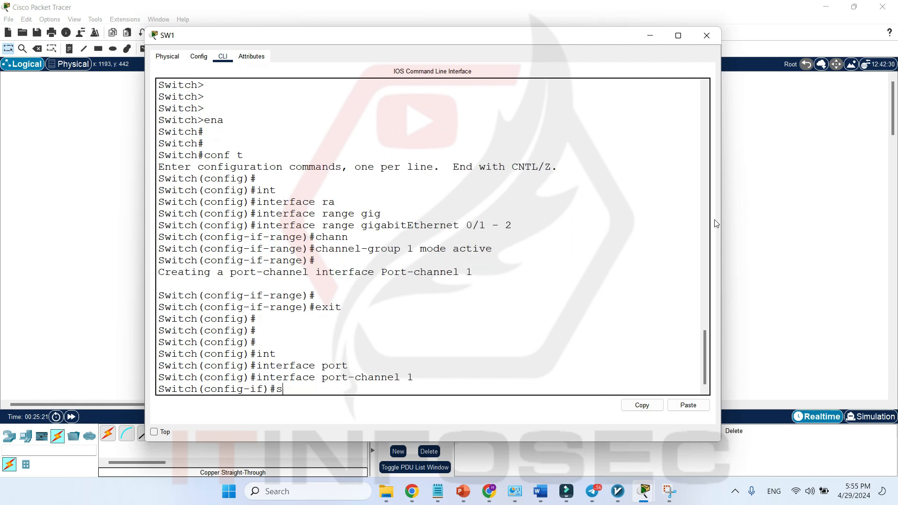
{"action": "key", "text": "Tab"}
{"action": "type", "text": "mo"}
{"action": "key", "text": "Tab"}
{"action": "type", "text": "t"}
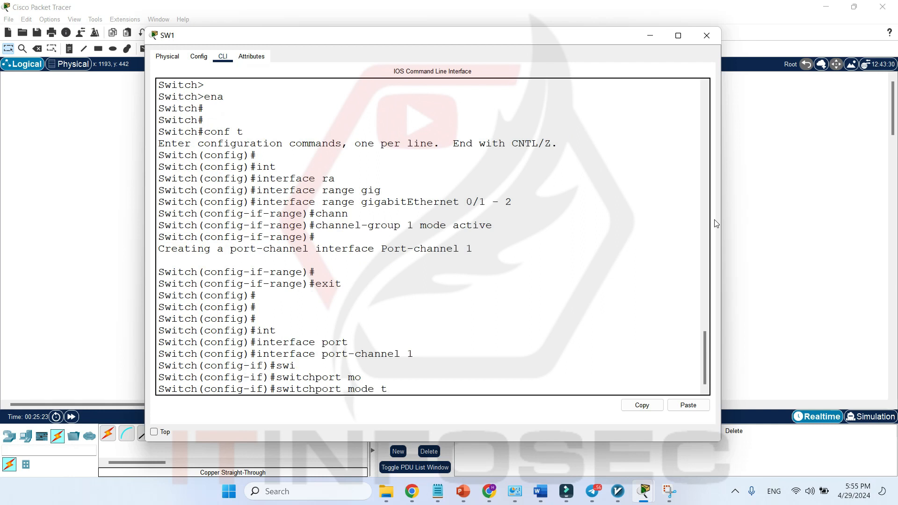
{"action": "type", "text": "r"}
{"action": "key", "text": "Tab"}
{"action": "key", "text": "Return"}
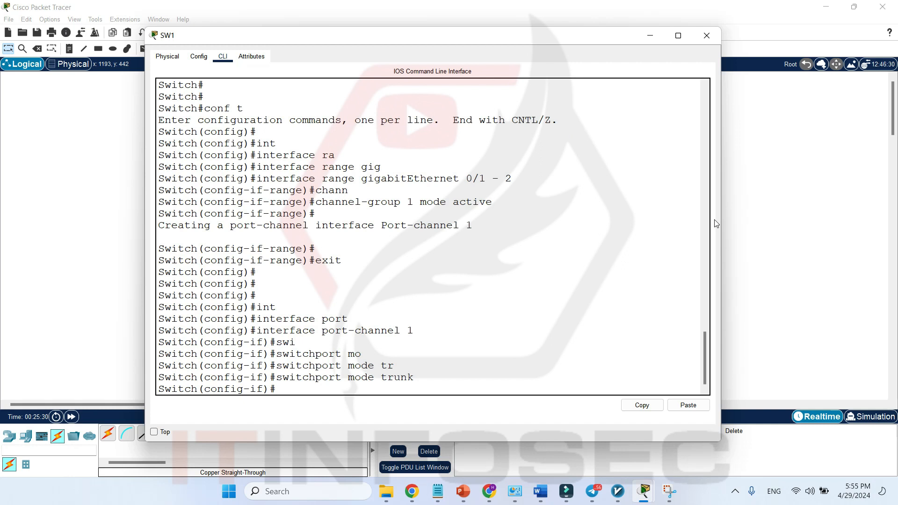
Step: End the configuration session on SW1 and close its window
{"action": "type", "text": "end"}
{"action": "key", "text": "Return"}
{"action": "key", "text": "Return"}
{"action": "key", "text": "Return"}
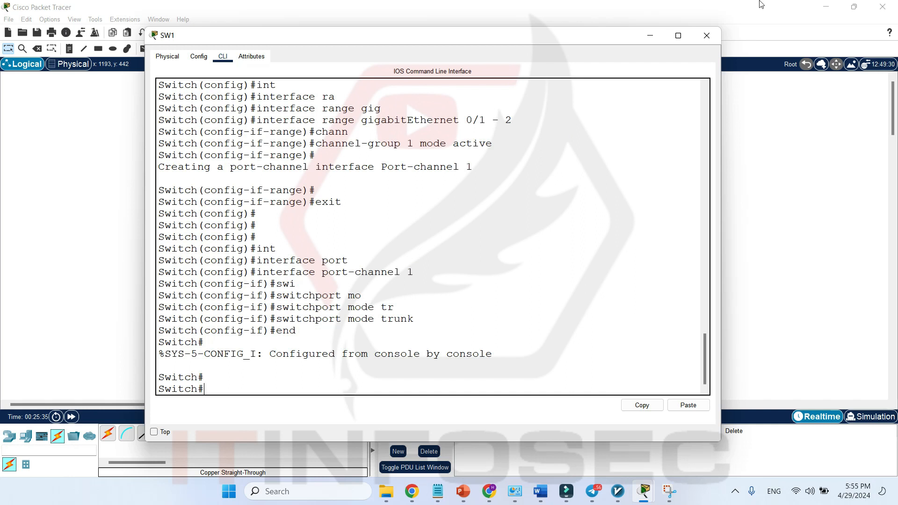
{"action": "left_click", "coordinate": [707, 36]}
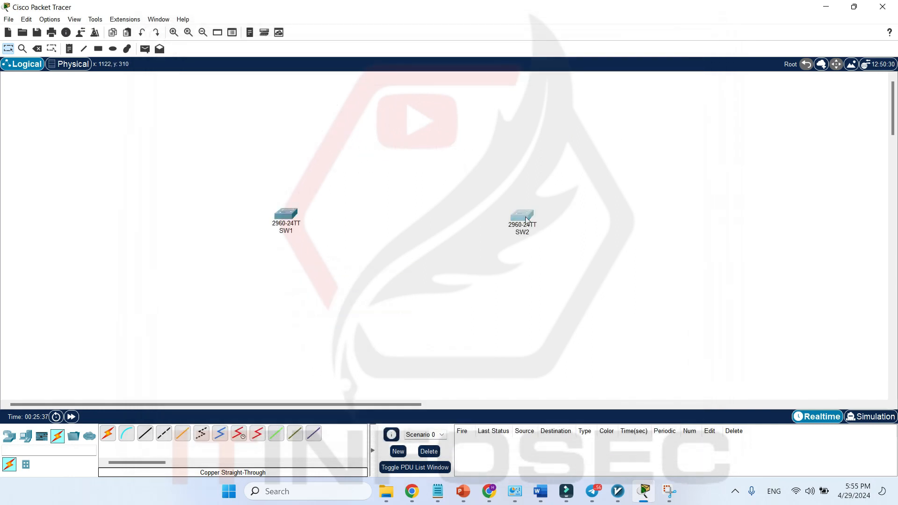
Step: Open the command line interface of SW2, widen its window and start a console session
{"action": "double_click", "coordinate": [526, 219]}
{"action": "left_click", "coordinate": [391, 92]}
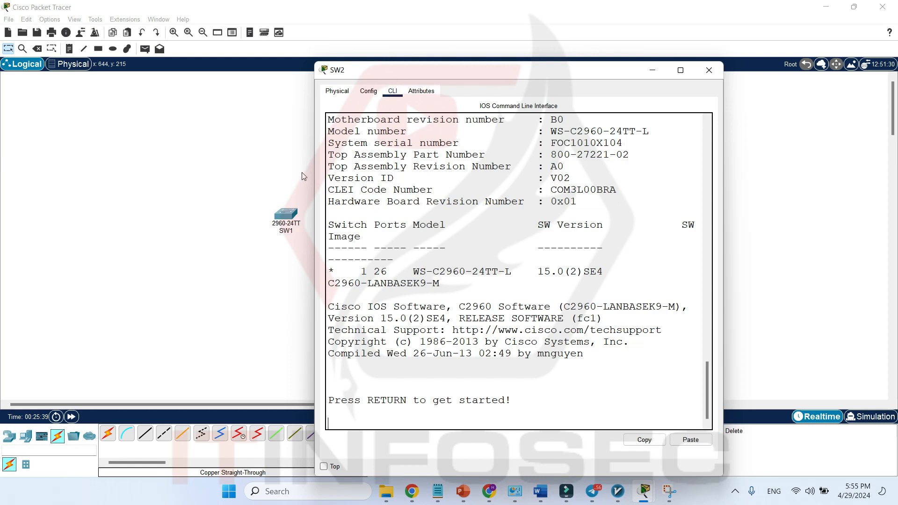
{"action": "left_click_drag", "start_coordinate": [315, 172], "coordinate": [128, 173]}
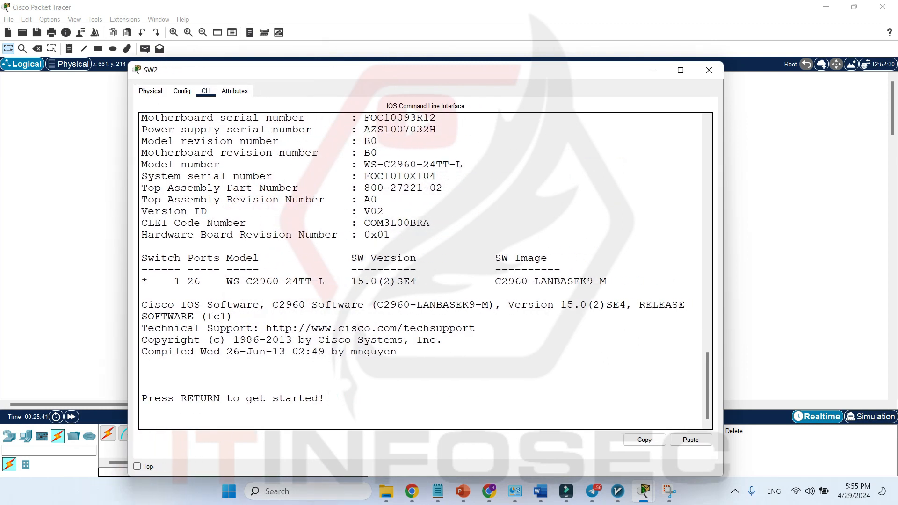
{"action": "key", "text": "Return"}
{"action": "key", "text": "Return"}
{"action": "key", "text": "Return"}
Step: Enter privileged mode and then global configuration mode on SW2 with ena and conf t
{"action": "type", "text": "enn"}
{"action": "key", "text": "BackSpace"}
{"action": "type", "text": "a"}
{"action": "key", "text": "Return"}
{"action": "key", "text": "Return"}
{"action": "type", "text": "conf t"}
{"action": "key", "text": "Return"}
Step: Enter configuration of the interface range gigabitEthernet 0/1 - 2 on SW2
{"action": "type", "text": "int"}
{"action": "key", "text": "Tab"}
{"action": "type", "text": "ra"}
{"action": "key", "text": "Tab"}
{"action": "type", "text": "g"}
{"action": "key", "text": "Tab"}
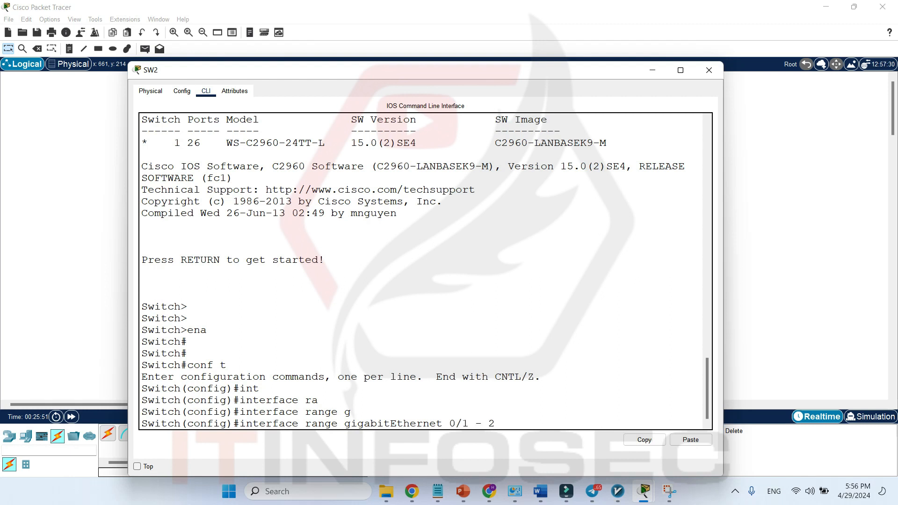
{"action": "type", "text": "0/1 - 2"}
{"action": "key", "text": "Return"}
{"action": "key", "text": "Return"}
{"action": "key", "text": "Return"}
Step: Assign the selected SW2 interfaces to channel-group 1 in mode active and exit to global configuration
{"action": "type", "text": "channel-group"}
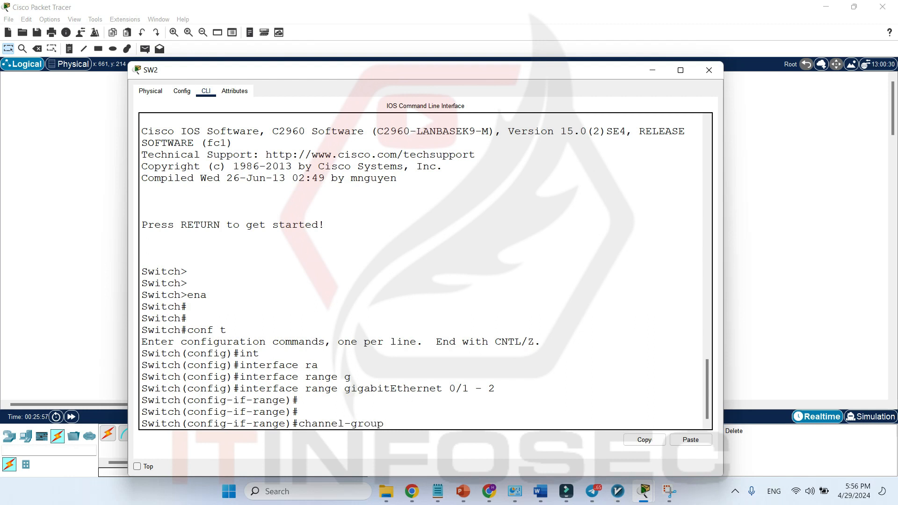
{"action": "type", "text": " 1 mode active"}
{"action": "key", "text": "Return"}
{"action": "key", "text": "Return"}
{"action": "type", "text": "ex"}
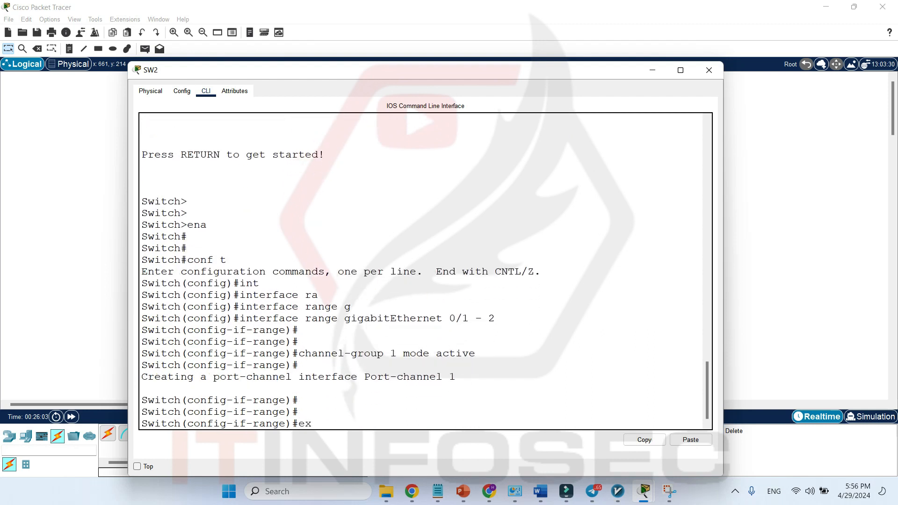
{"action": "type", "text": "it"}
{"action": "key", "text": "Return"}
{"action": "key", "text": "Return"}
{"action": "key", "text": "Return"}
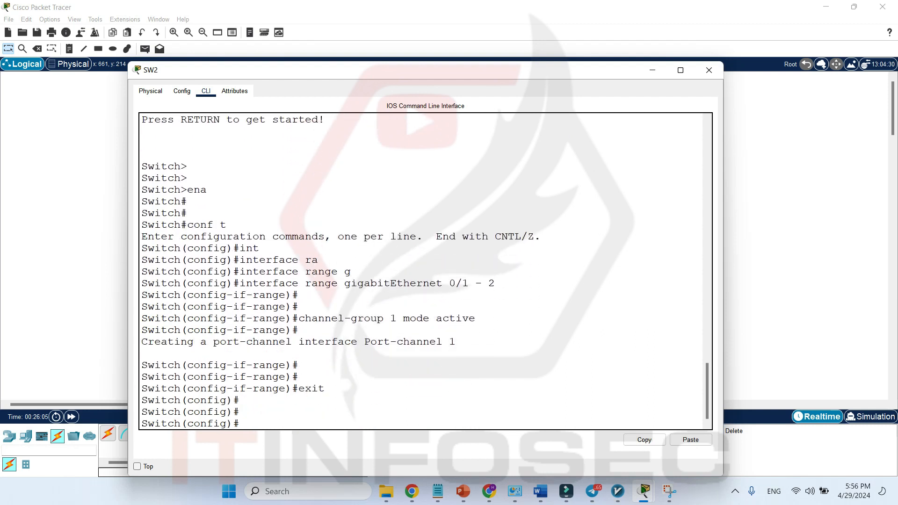
Step: Enter configuration of interface port-channel 1 on SW2
{"action": "type", "text": "int"}
{"action": "key", "text": "Tab"}
{"action": "type", "text": "po"}
{"action": "key", "text": "Tab"}
{"action": "type", "text": "1"}
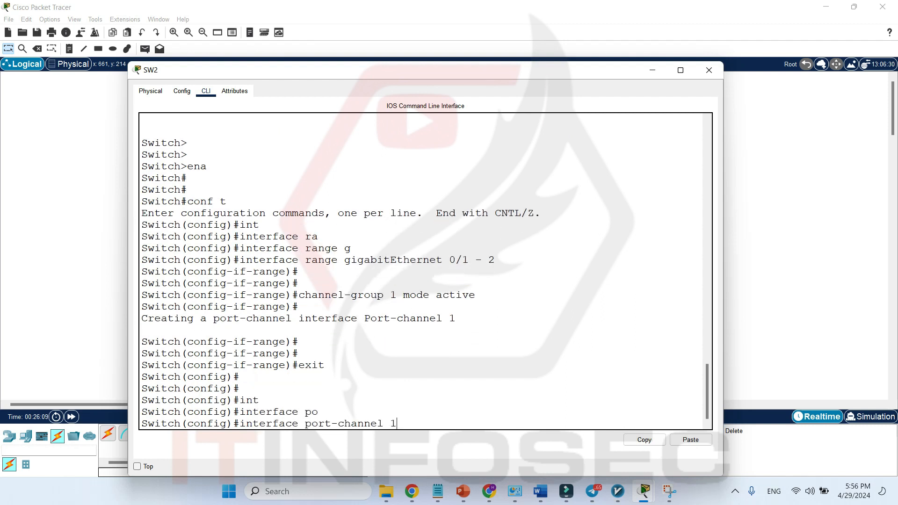
{"action": "key", "text": "Return"}
{"action": "key", "text": "Return"}
Step: Make port-channel 1 on SW2 a trunk with switchport mode trunk
{"action": "type", "text": "swi"}
{"action": "key", "text": "Tab"}
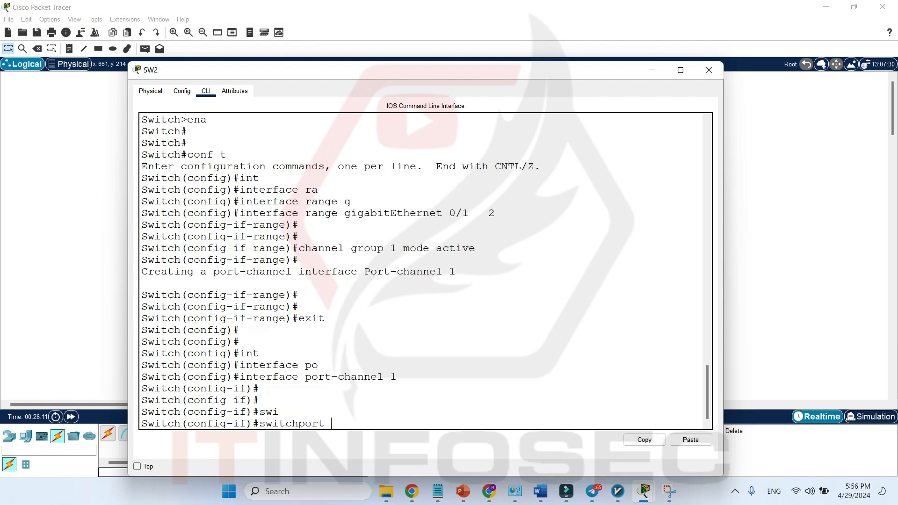
{"action": "type", "text": "mo"}
{"action": "key", "text": "Tab"}
{"action": "type", "text": "tr"}
{"action": "key", "text": "Tab"}
{"action": "key", "text": "Return"}
Step: Leave configuration mode on SW2 with end and close its window
{"action": "type", "text": "e"}
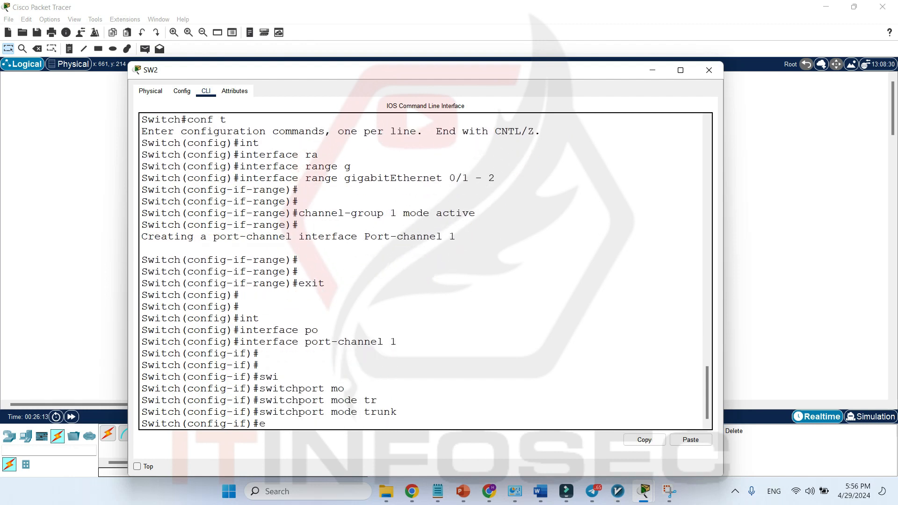
{"action": "type", "text": "nd"}
{"action": "key", "text": "Return"}
{"action": "key", "text": "Return"}
{"action": "key", "text": "Return"}
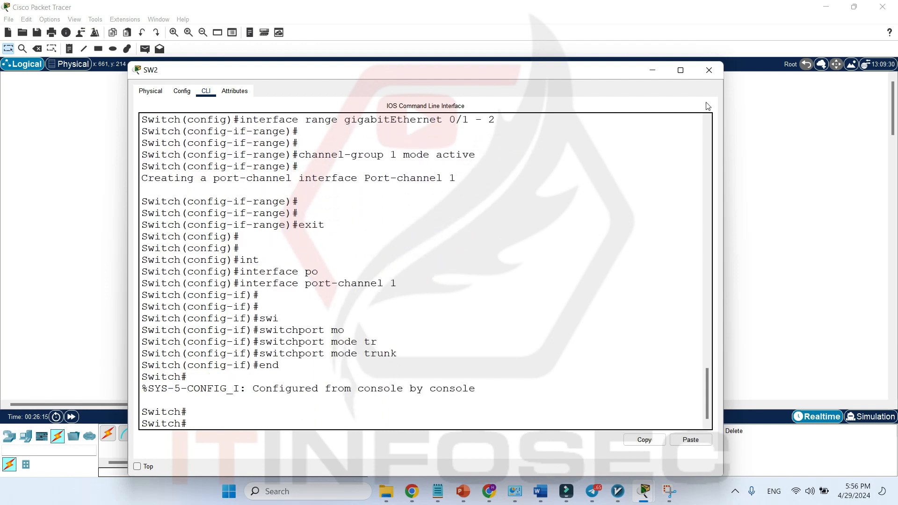
{"action": "left_click", "coordinate": [708, 70]}
Step: Connect GigabitEthernet0/1 of SW1 to GigabitEthernet0/1 of SW2 with a Copper Straight-Through cable
{"action": "left_click", "coordinate": [145, 433]}
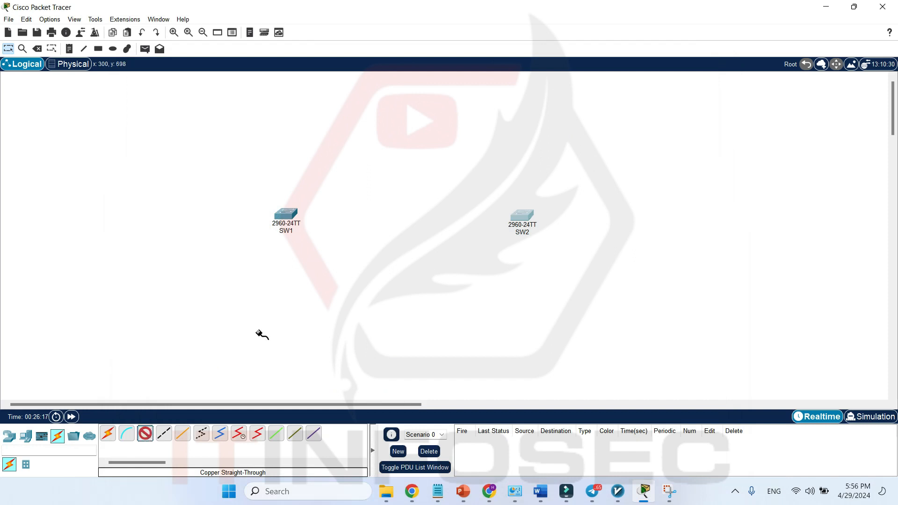
{"action": "left_click", "coordinate": [286, 213]}
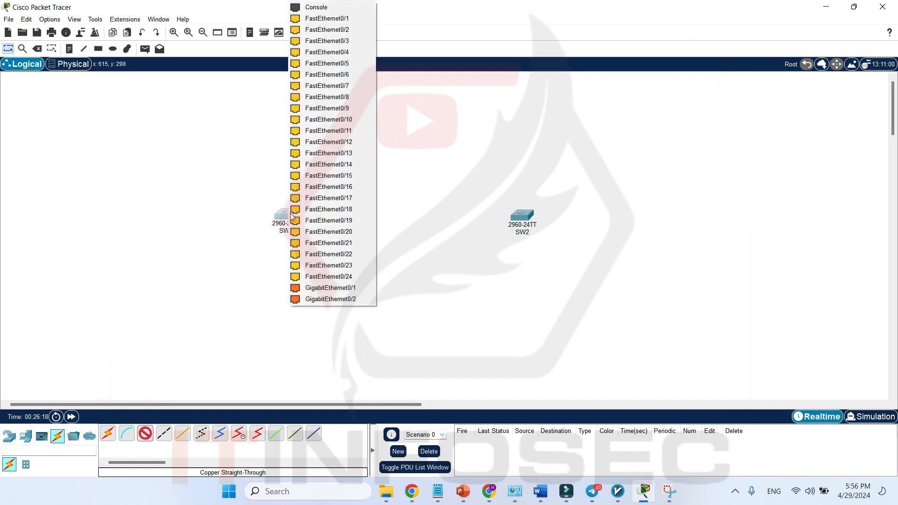
{"action": "left_click", "coordinate": [327, 299]}
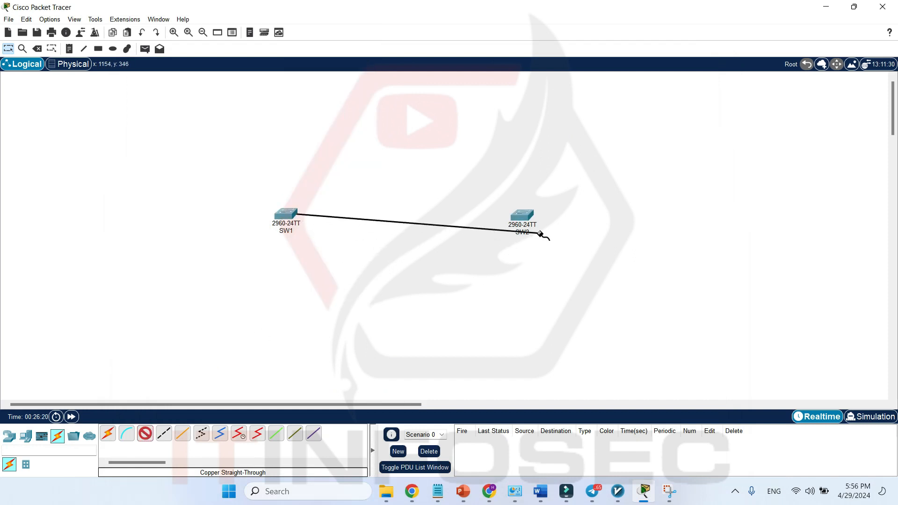
{"action": "left_click", "coordinate": [521, 217]}
{"action": "left_click", "coordinate": [558, 291]}
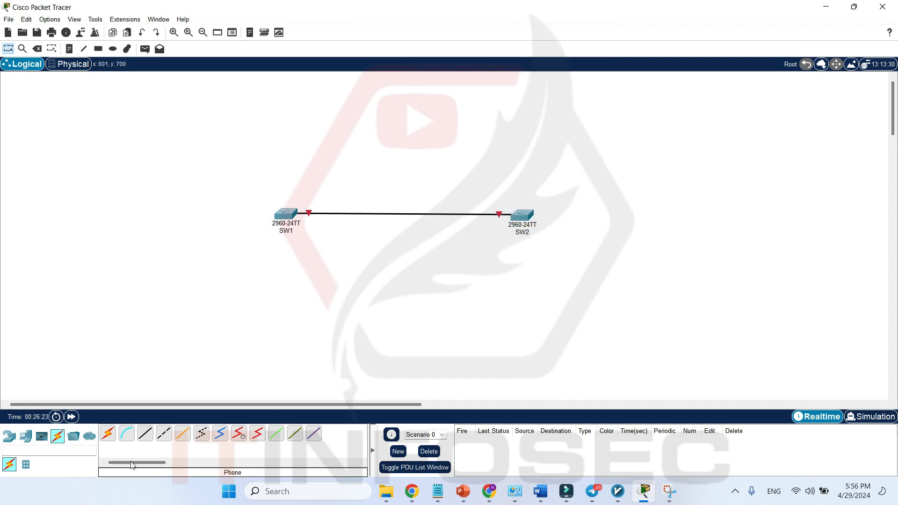
Step: Add a second Copper Straight-Through cable between GigabitEthernet0/2 of SW1 and SW2, and shift SW1 slightly
{"action": "left_click", "coordinate": [145, 432]}
{"action": "left_click", "coordinate": [290, 218]}
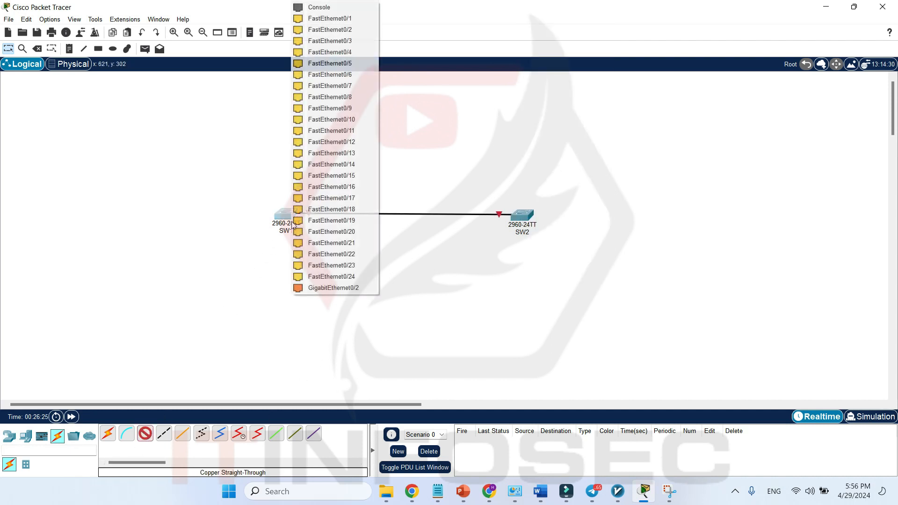
{"action": "left_click", "coordinate": [332, 287]}
{"action": "left_click", "coordinate": [521, 216]}
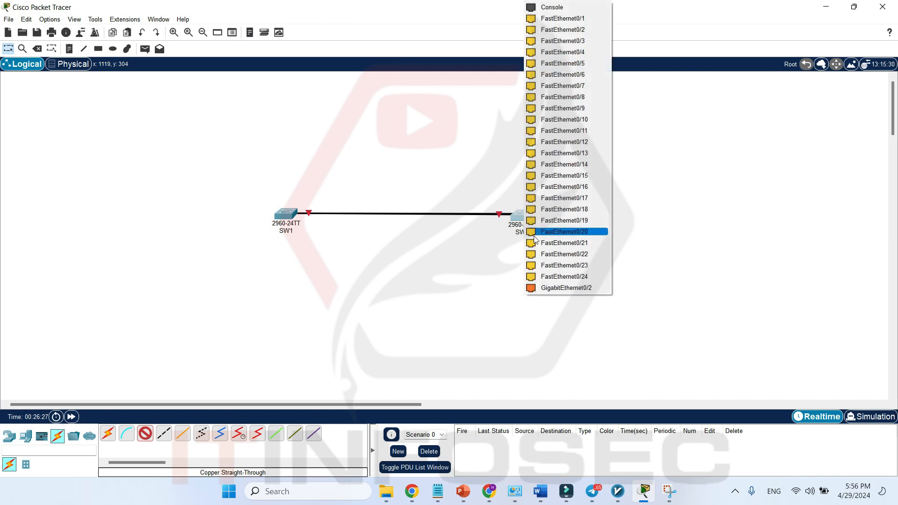
{"action": "left_click", "coordinate": [555, 288]}
{"action": "left_click_drag", "start_coordinate": [283, 225], "coordinate": [278, 225]}
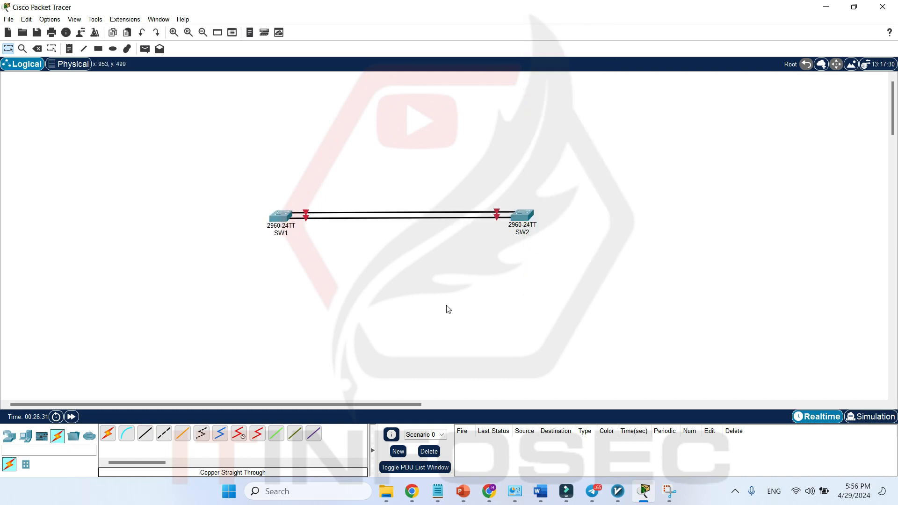
Step: Open the command line interface of SW1, widen its window and return to the privileged prompt
{"action": "left_click", "coordinate": [280, 216]}
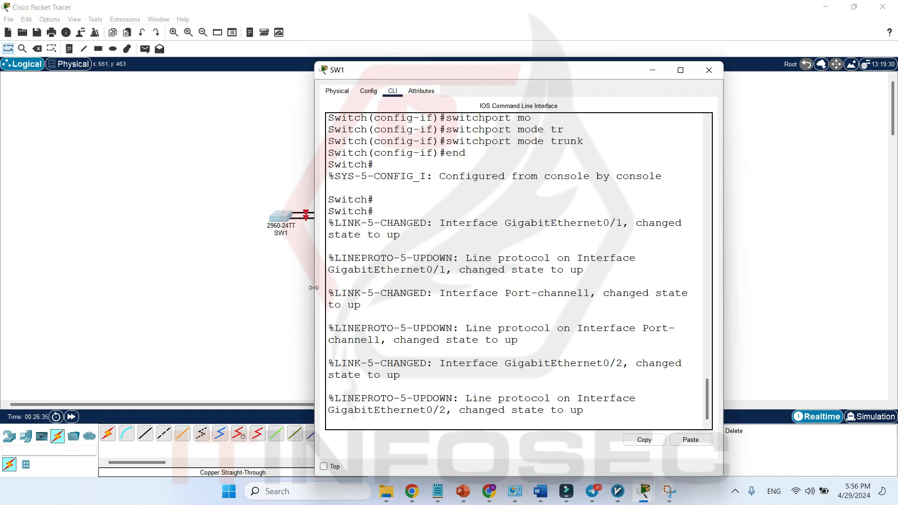
{"action": "left_click_drag", "start_coordinate": [314, 287], "coordinate": [123, 267]}
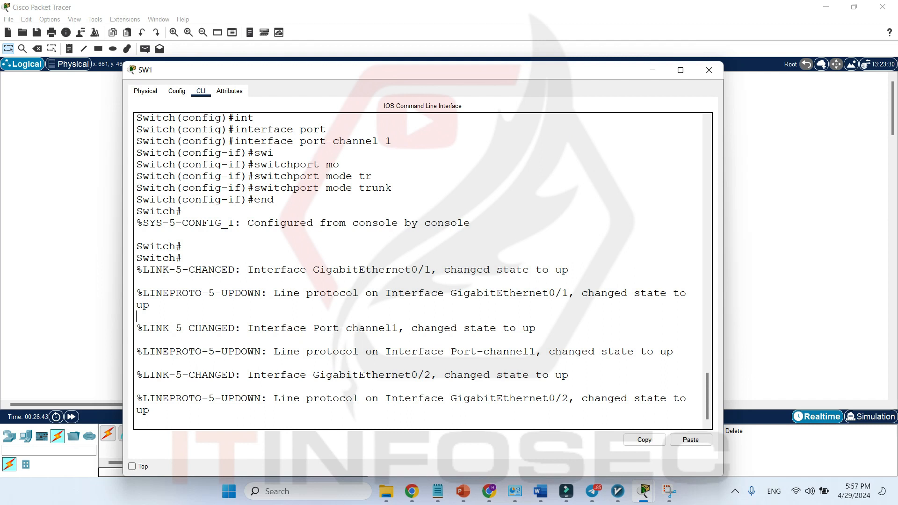
{"action": "key", "text": "Return"}
{"action": "key", "text": "Return"}
{"action": "key", "text": "Return"}
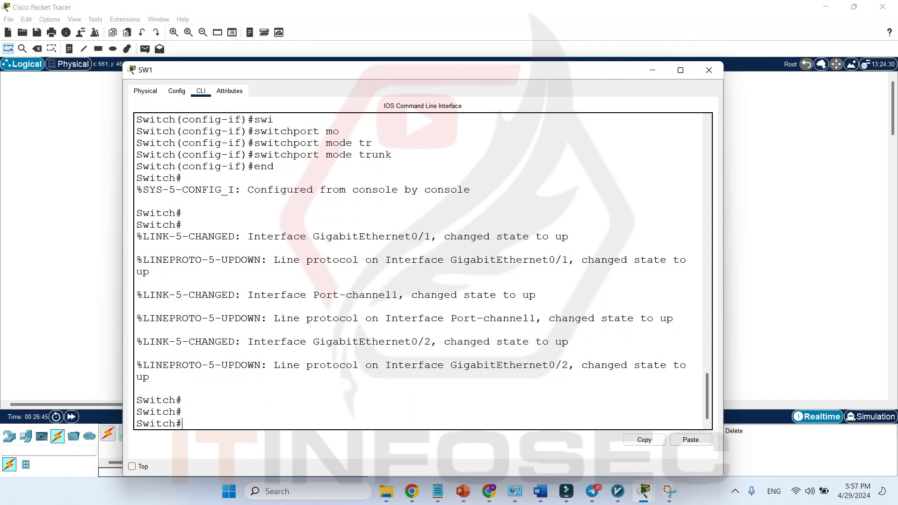
Step: Display the EtherChannel overview on SW1 with show etherchannel summary
{"action": "type", "text": "show ethe"}
{"action": "key", "text": "Tab"}
{"action": "type", "text": "summ"}
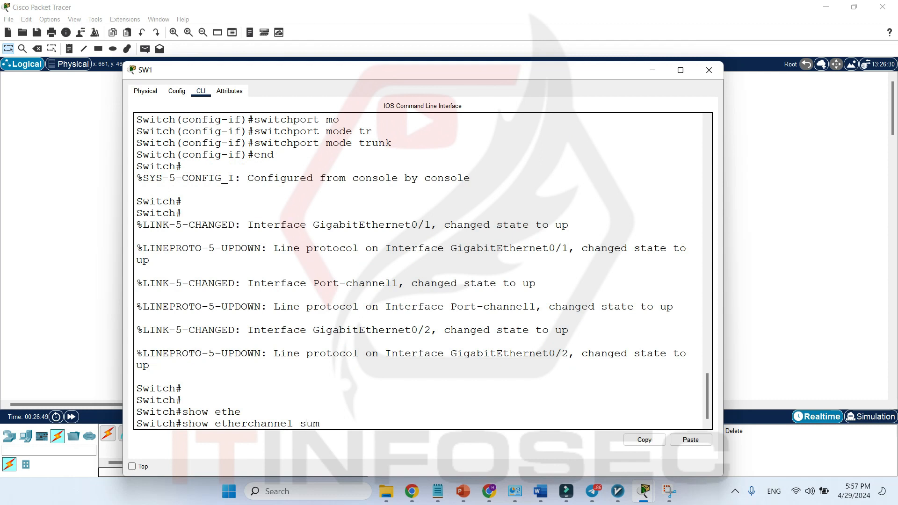
{"action": "key", "text": "Tab"}
{"action": "key", "text": "Return"}
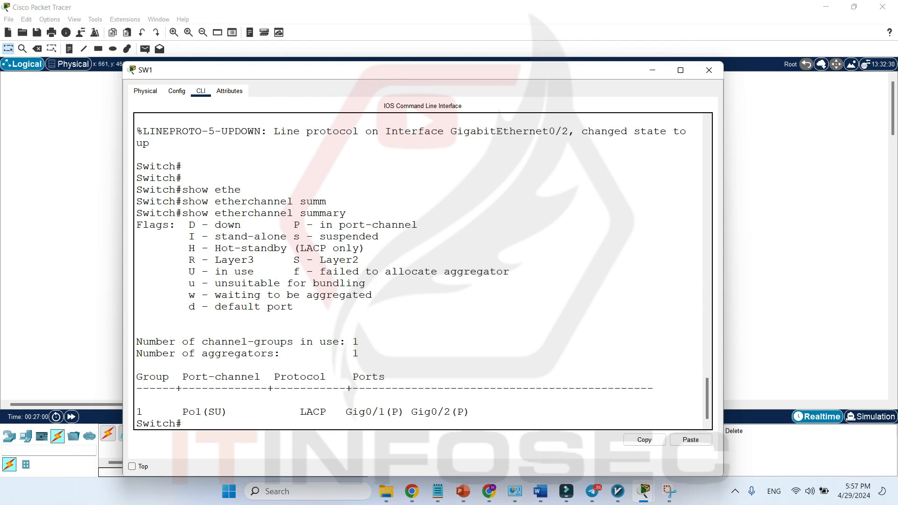
Step: Examine the member ports of port-channel 1 and the P and U flag meanings in the EtherChannel summary
{"action": "left_click_drag", "start_coordinate": [346, 412], "coordinate": [444, 411]}
{"action": "left_click_drag", "start_coordinate": [457, 411], "coordinate": [463, 411]}
{"action": "left_click_drag", "start_coordinate": [293, 224], "coordinate": [418, 224]}
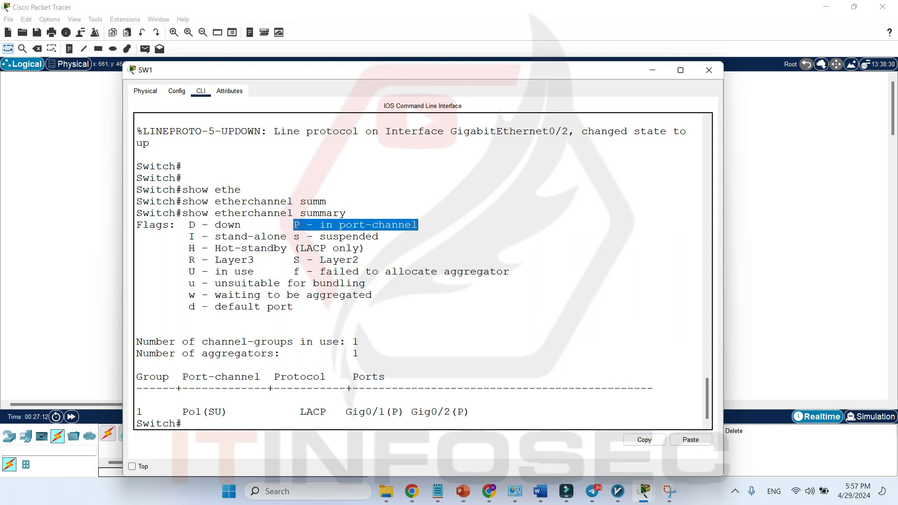
{"action": "left_click", "coordinate": [418, 225]}
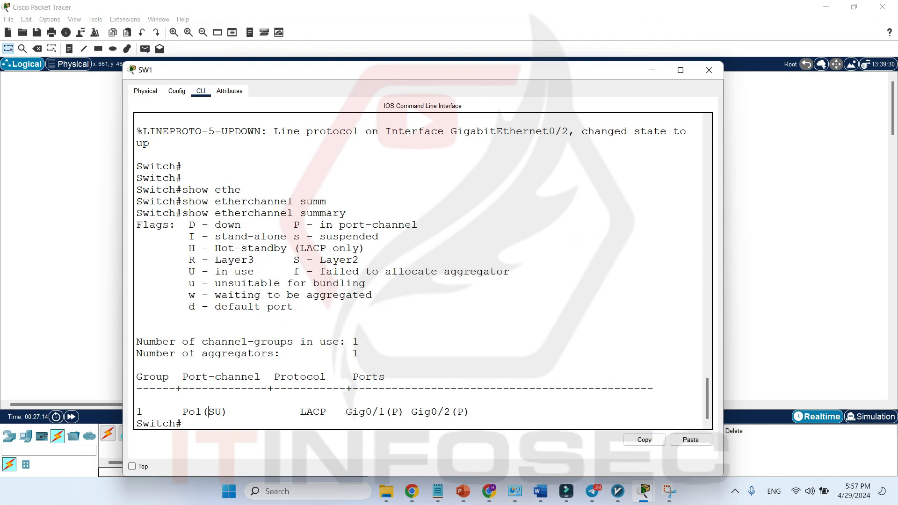
{"action": "left_click_drag", "start_coordinate": [201, 271], "coordinate": [287, 271]}
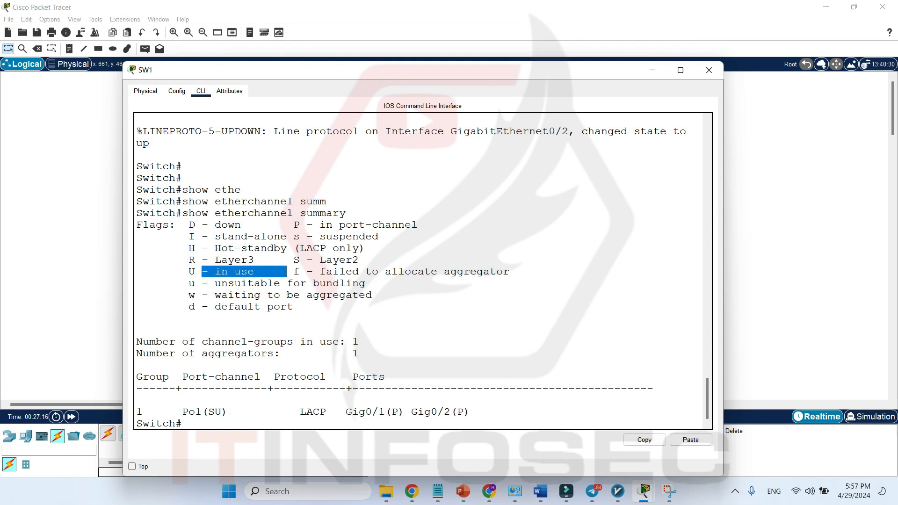
{"action": "left_click", "coordinate": [286, 271]}
{"action": "key", "text": "Return"}
{"action": "key", "text": "Return"}
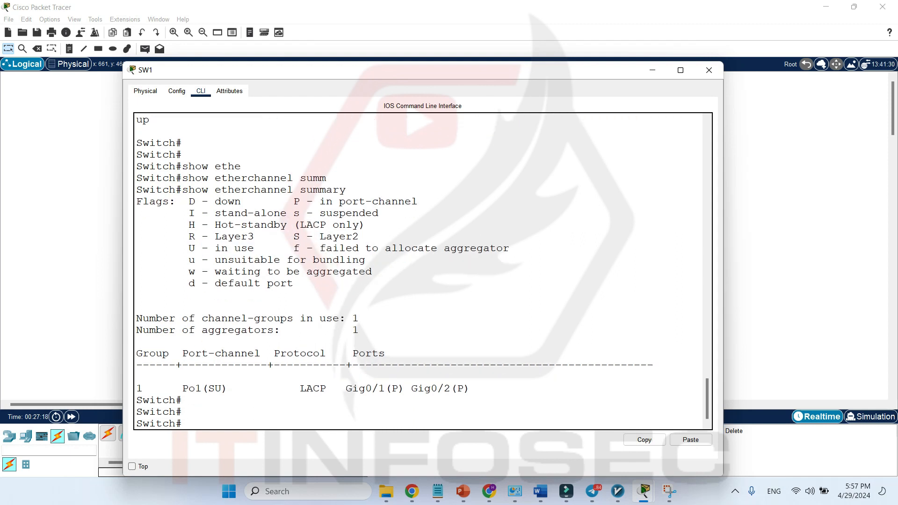
Step: Move the SW1 window aside to view the links and list the port states with show interfaces status
{"action": "left_click_drag", "start_coordinate": [318, 74], "coordinate": [533, 19]}
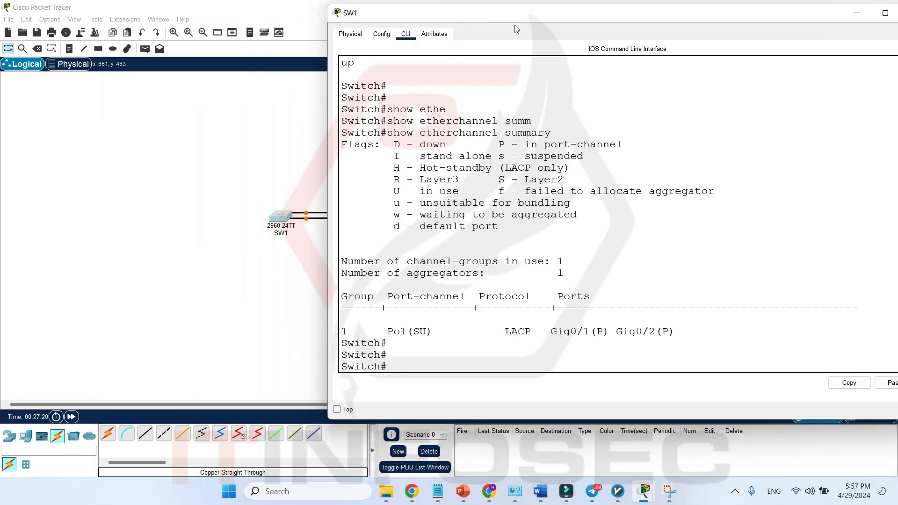
{"action": "type", "text": "sh"}
{"action": "key", "text": "Tab"}
{"action": "type", "text": "int"}
{"action": "key", "text": "Tab"}
{"action": "type", "text": "stat"}
{"action": "key", "text": "Return"}
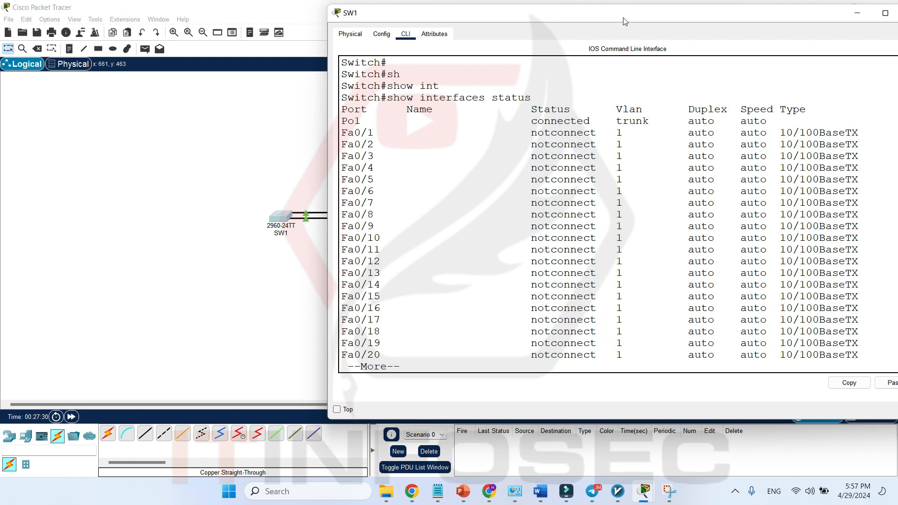
Step: Examine the Po1 row and the remaining ports in the interface status list, and close the SW1 window
{"action": "left_click_drag", "start_coordinate": [623, 21], "coordinate": [418, 23]}
{"action": "left_click_drag", "start_coordinate": [280, 134], "coordinate": [405, 135]}
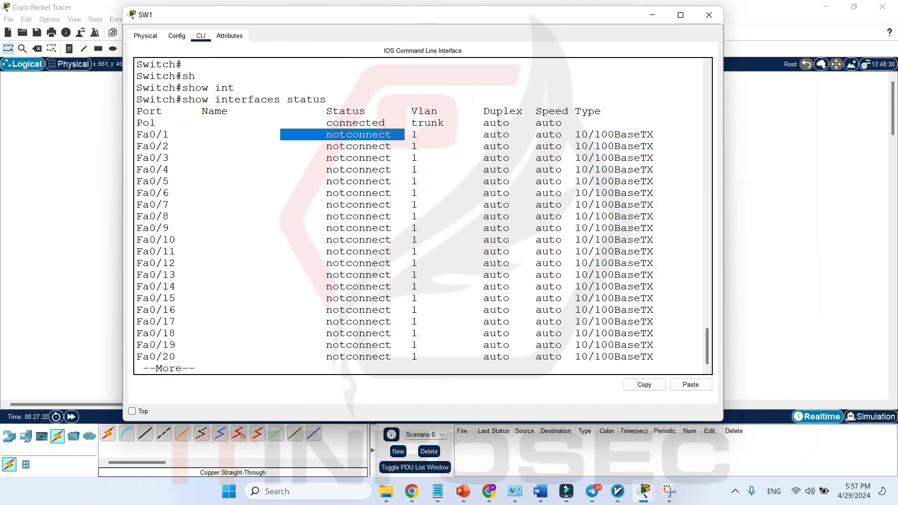
{"action": "left_click_drag", "start_coordinate": [142, 122], "coordinate": [569, 122]}
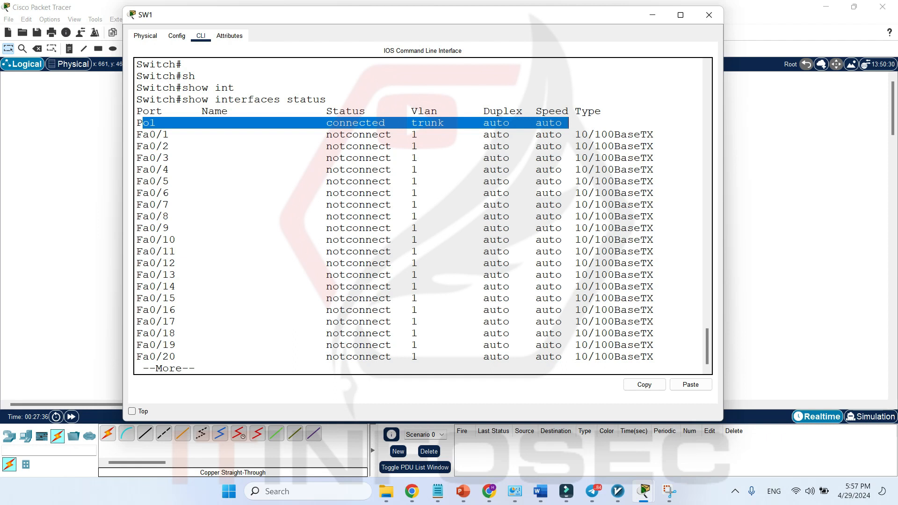
{"action": "key", "text": "space"}
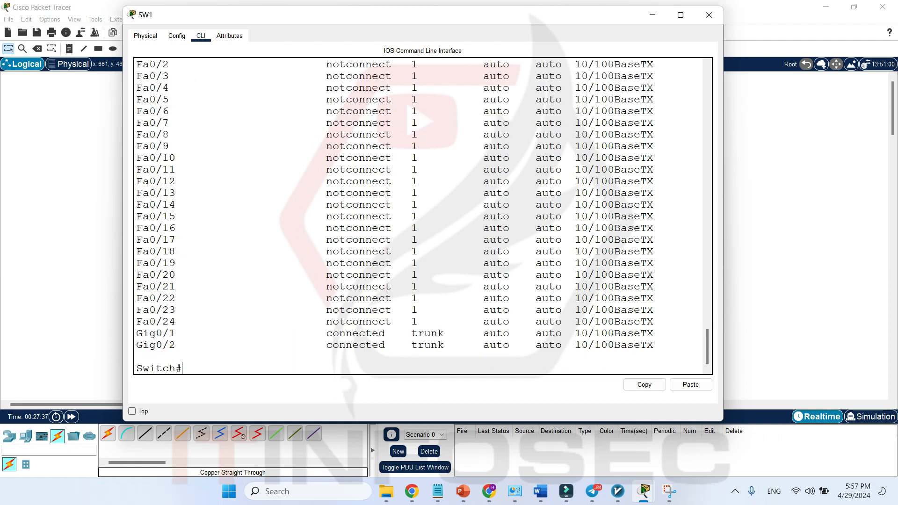
{"action": "left_click", "coordinate": [709, 15]}
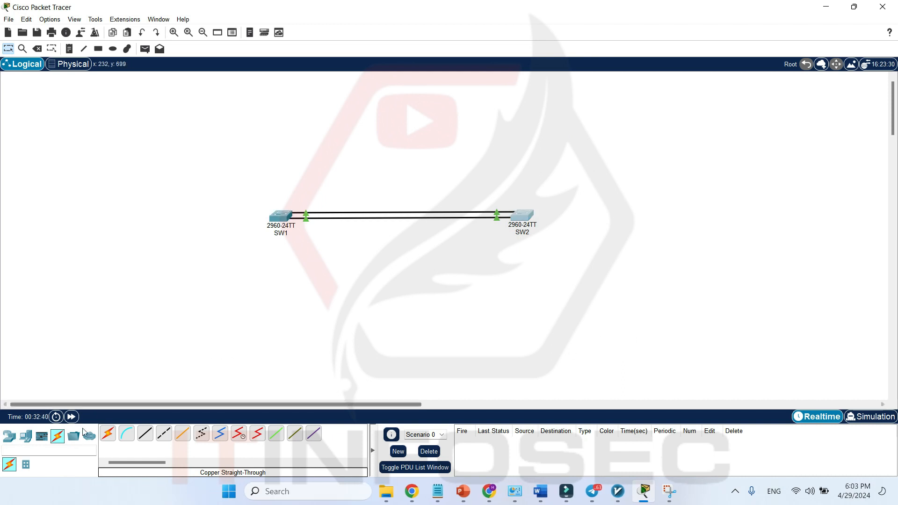
Step: Place one PC below SW1 and another PC below SW2
{"action": "left_click", "coordinate": [26, 436]}
{"action": "left_click_drag", "start_coordinate": [108, 434], "coordinate": [210, 254]}
{"action": "left_click_drag", "start_coordinate": [108, 434], "coordinate": [567, 277]}
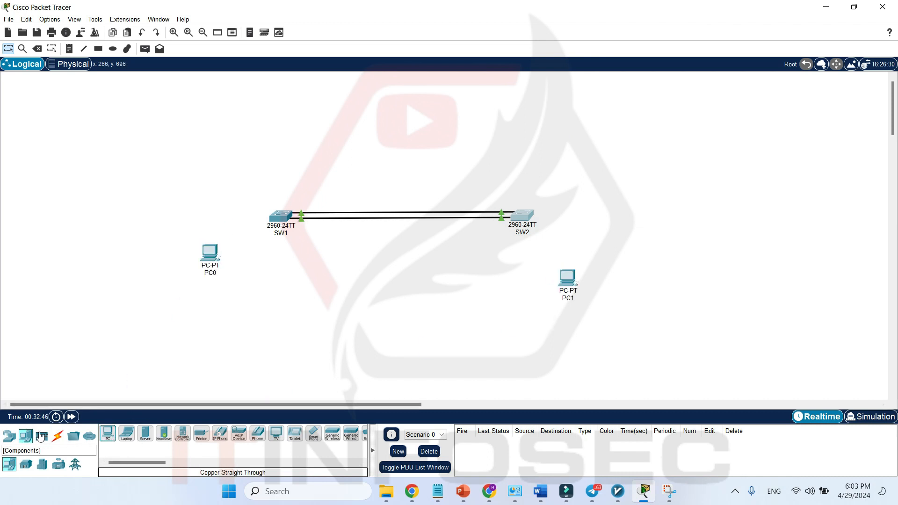
Step: Connect PC0 to FastEthernet0/1 of SW1 with a Copper Straight-Through cable
{"action": "left_click", "coordinate": [57, 436]}
{"action": "left_click", "coordinate": [145, 435]}
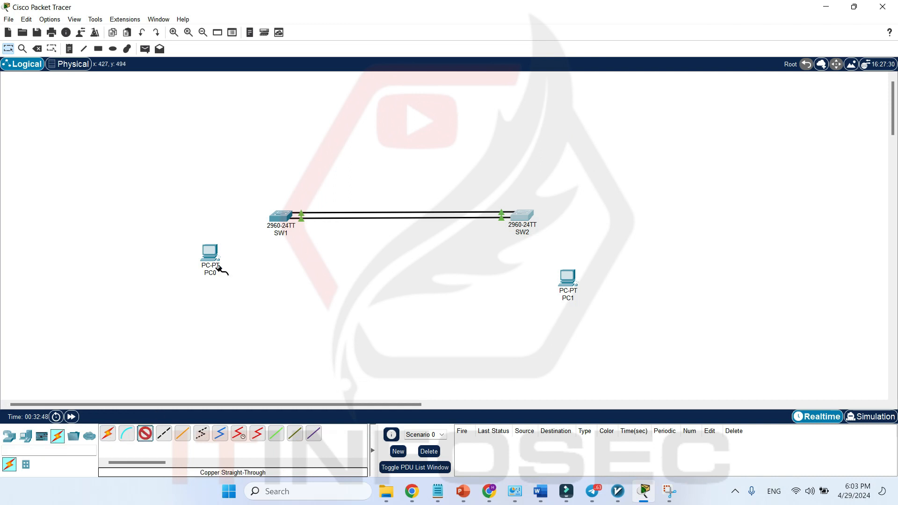
{"action": "left_click", "coordinate": [211, 253]}
{"action": "left_click", "coordinate": [251, 294]}
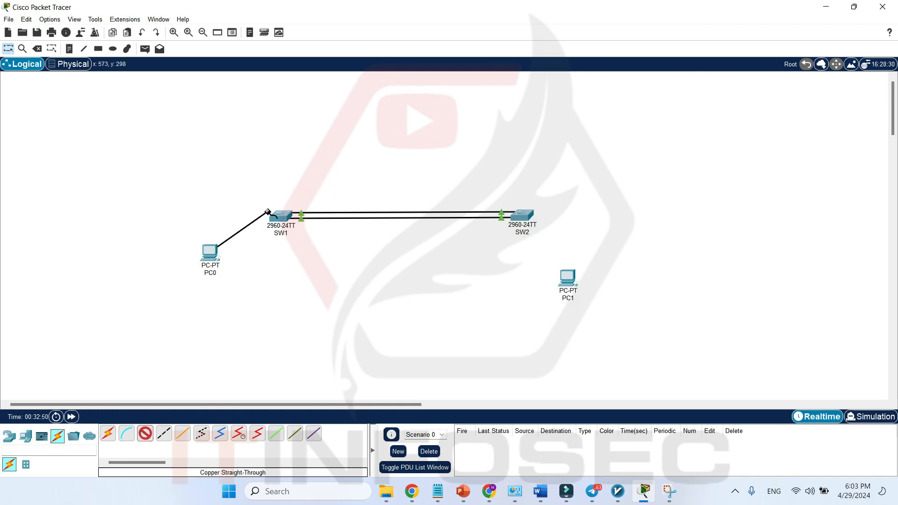
{"action": "left_click", "coordinate": [281, 216]}
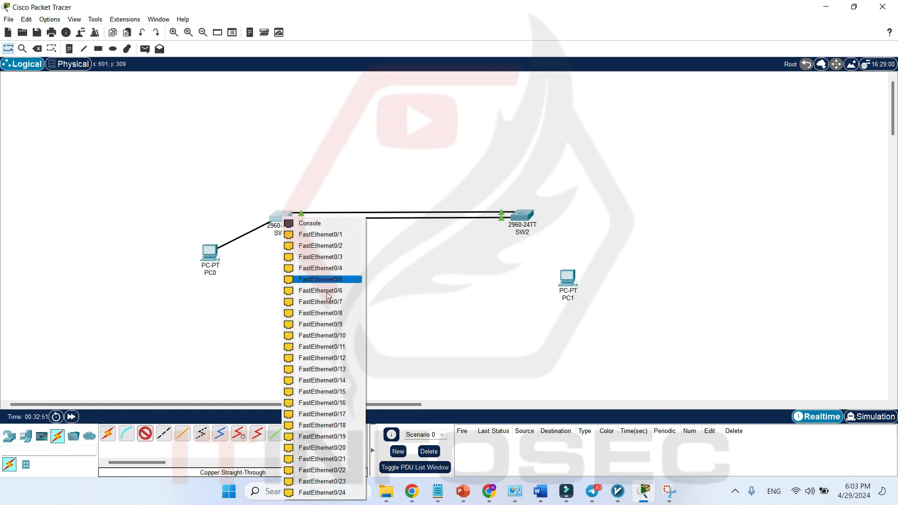
{"action": "left_click", "coordinate": [320, 234]}
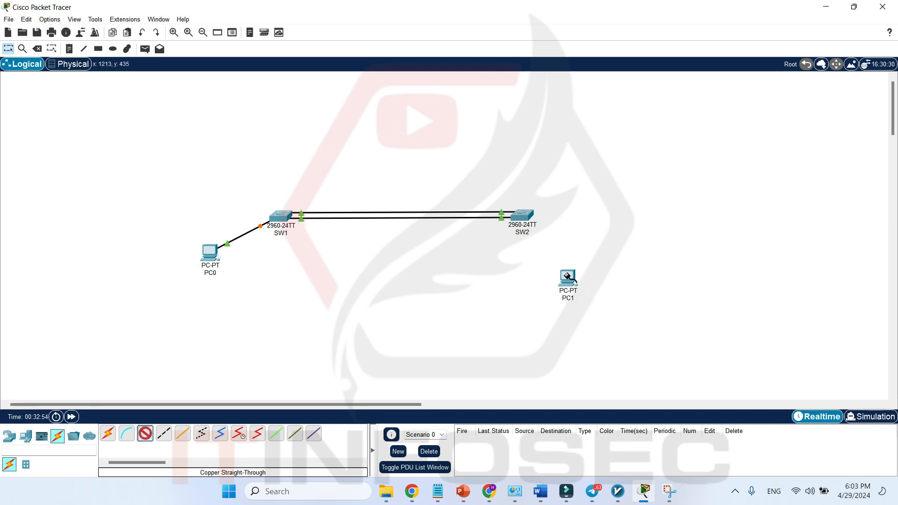
Step: Connect PC1 to SW2 with a Copper Straight-Through cable
{"action": "left_click", "coordinate": [569, 277]}
{"action": "left_click", "coordinate": [602, 318]}
{"action": "left_click", "coordinate": [518, 211]}
{"action": "left_click", "coordinate": [558, 235]}
Step: Give PC0 the static IPv4 address 10.0.0.1 with subnet mask 255.0.0.0 and close its window
{"action": "left_click", "coordinate": [210, 253]}
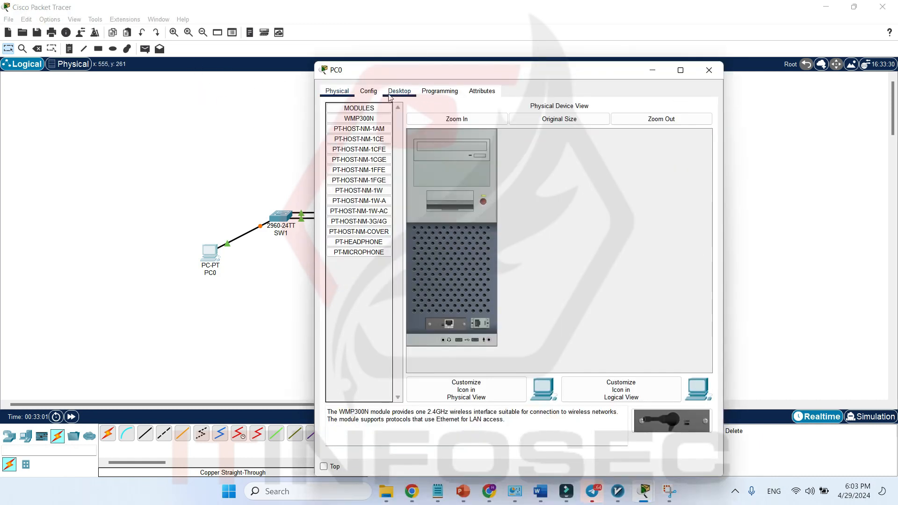
{"action": "left_click", "coordinate": [389, 95]}
{"action": "left_click", "coordinate": [392, 161]}
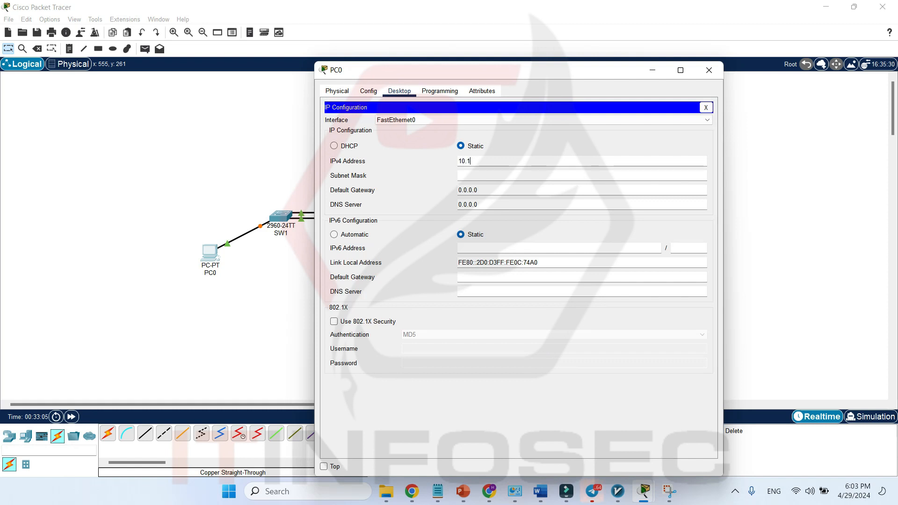
{"action": "type", "text": "10.0.0.1"}
{"action": "key", "text": "Tab"}
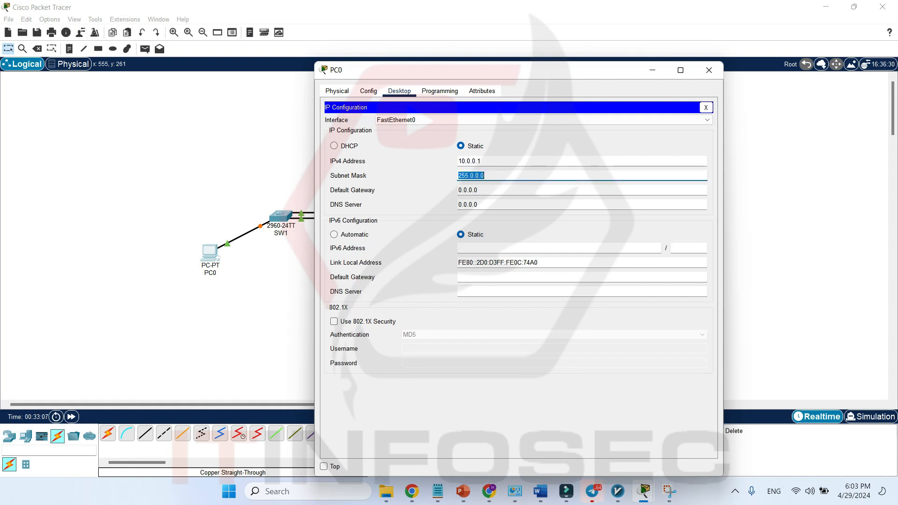
{"action": "left_click", "coordinate": [705, 107]}
{"action": "left_click", "coordinate": [709, 70]}
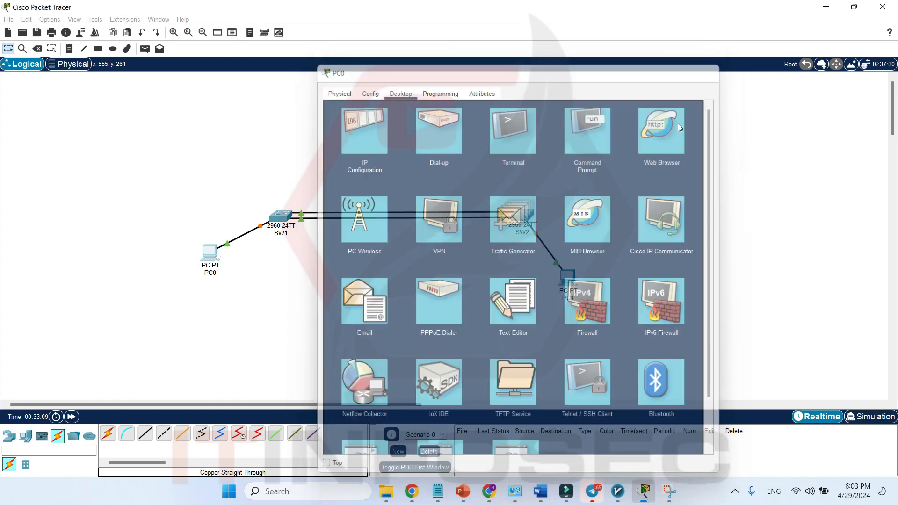
Step: Give PC1 the static IPv4 address 10.0.0.2 with subnet mask 255.0.0.0 and close its window
{"action": "left_click", "coordinate": [567, 277]}
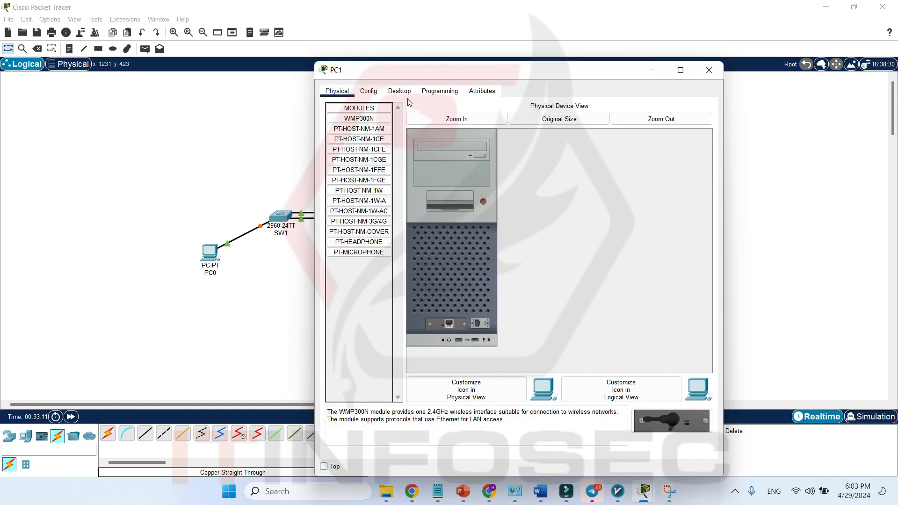
{"action": "left_click", "coordinate": [400, 92]}
{"action": "left_click", "coordinate": [364, 155]}
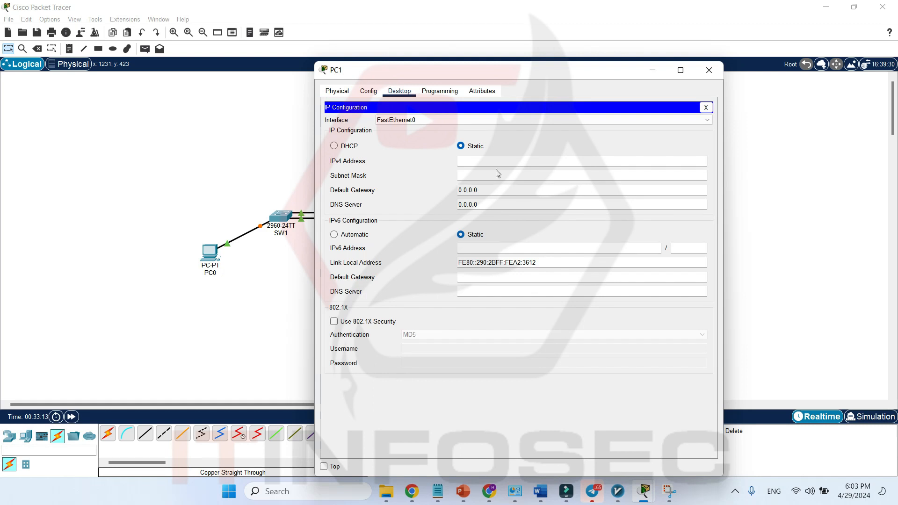
{"action": "type", "text": "10.0.0.2"}
{"action": "key", "text": "Tab"}
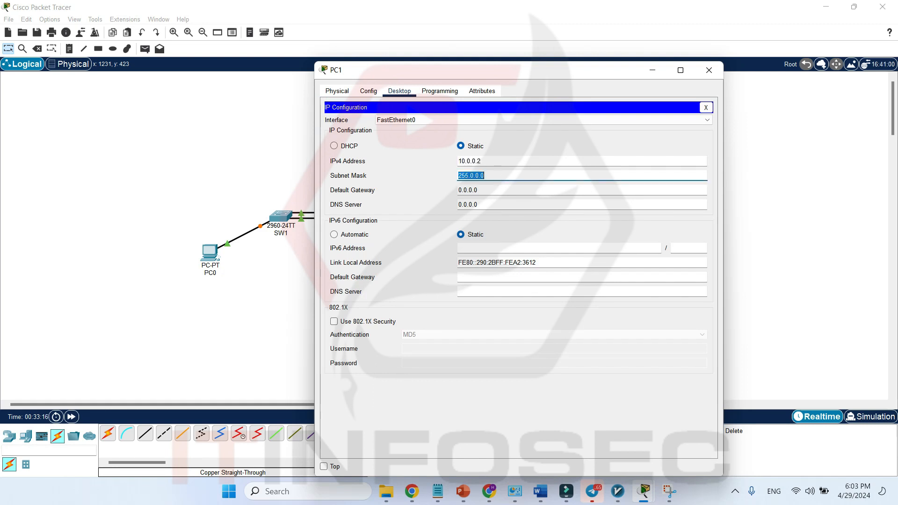
{"action": "left_click", "coordinate": [705, 107]}
{"action": "left_click", "coordinate": [709, 70]}
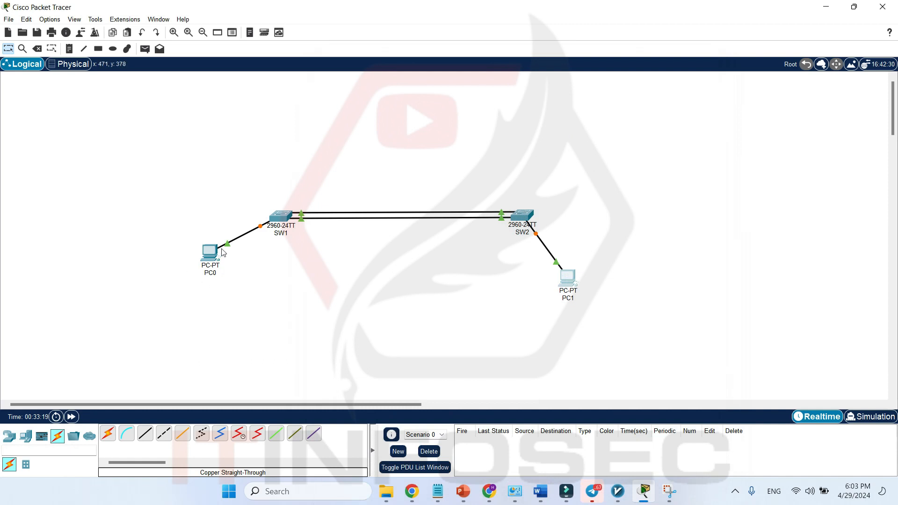
Step: Test connectivity from PC0 to PC1 by pinging 10.0.0.2 in PC0's command prompt
{"action": "left_click", "coordinate": [210, 252]}
{"action": "left_click_drag", "start_coordinate": [569, 109], "coordinate": [316, 106]}
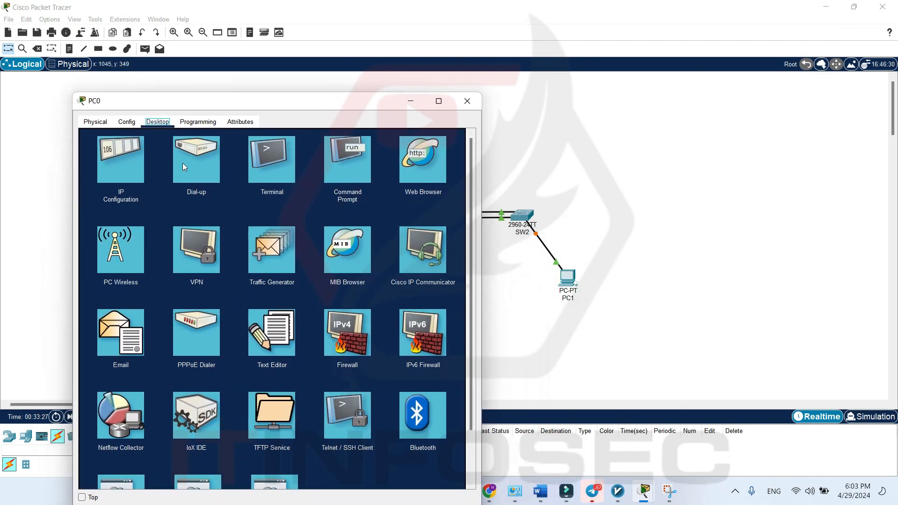
{"action": "left_click", "coordinate": [349, 159]}
{"action": "type", "text": "ping 10.0.0.2"}
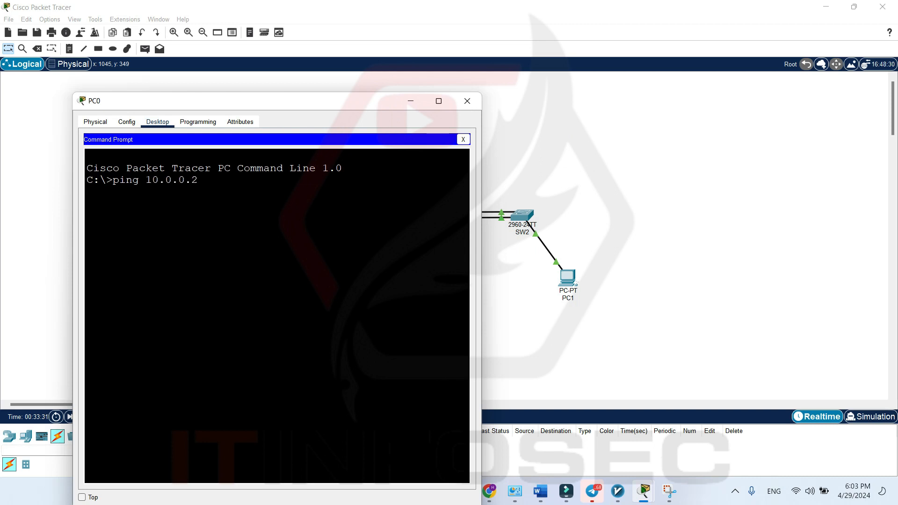
{"action": "key", "text": "Return"}
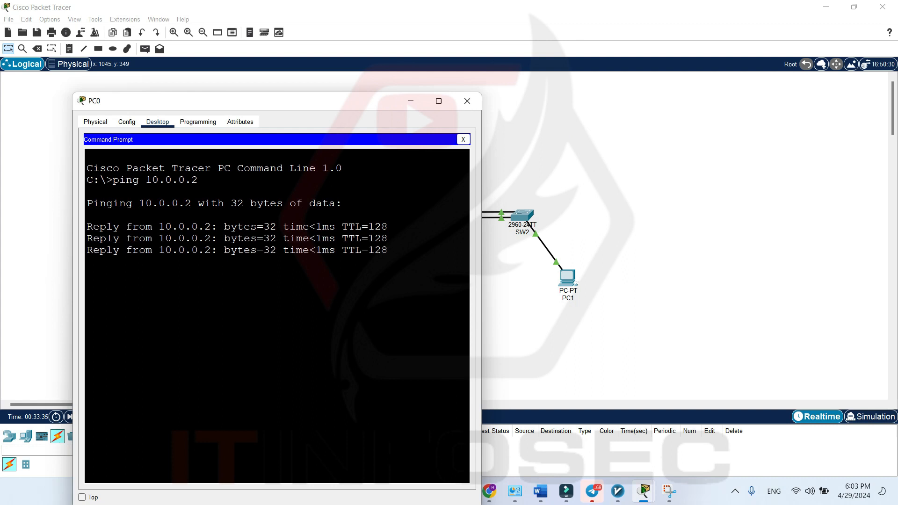
{"action": "left_click_drag", "start_coordinate": [318, 101], "coordinate": [388, 260]}
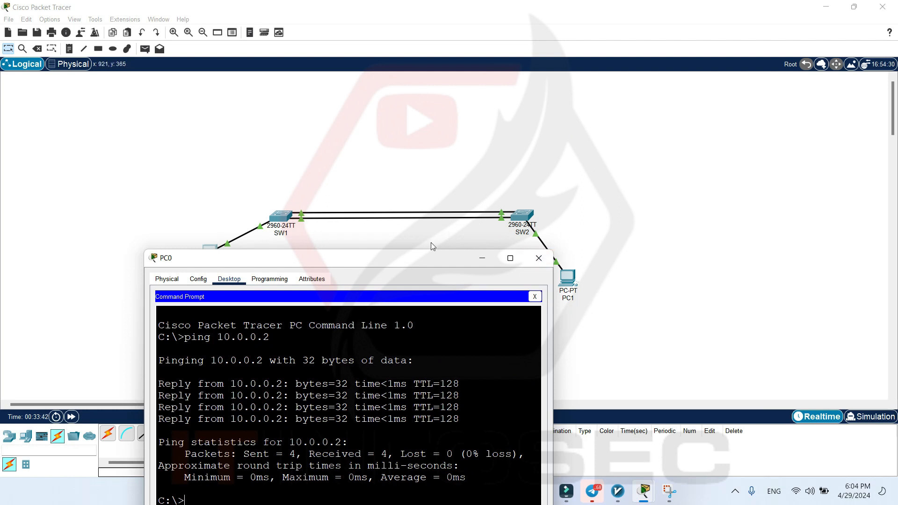
{"action": "left_click", "coordinate": [523, 216]}
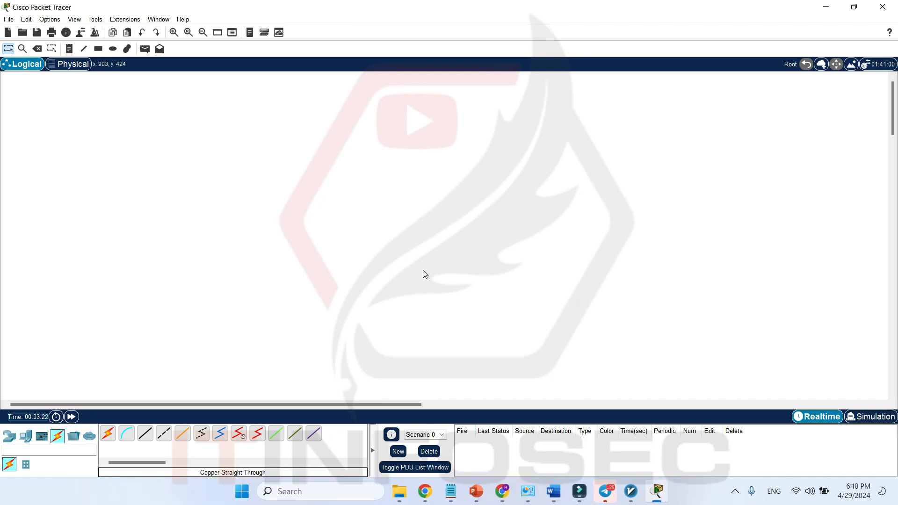
Step: Place two 2960 switches side by side in the empty workspace
{"action": "left_click", "coordinate": [9, 436]}
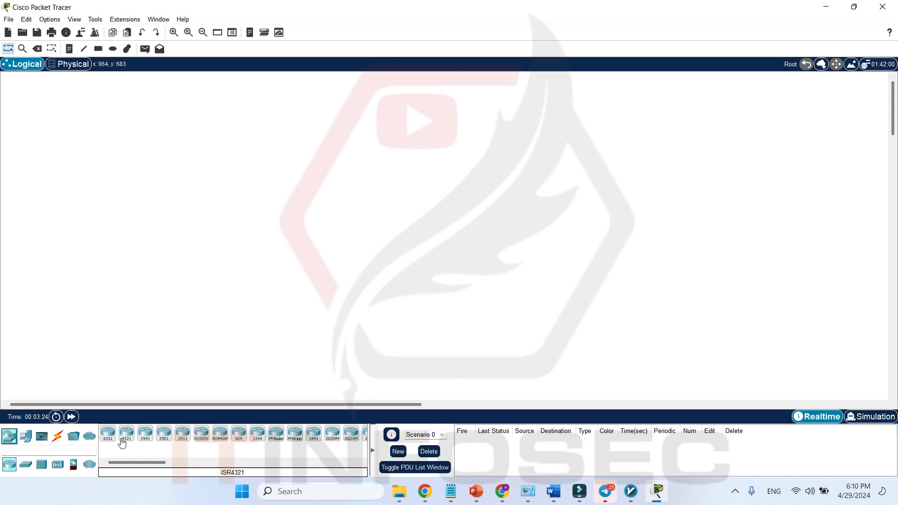
{"action": "left_click", "coordinate": [26, 465]}
{"action": "left_click_drag", "start_coordinate": [108, 433], "coordinate": [230, 197]}
{"action": "left_click_drag", "start_coordinate": [108, 433], "coordinate": [405, 218]}
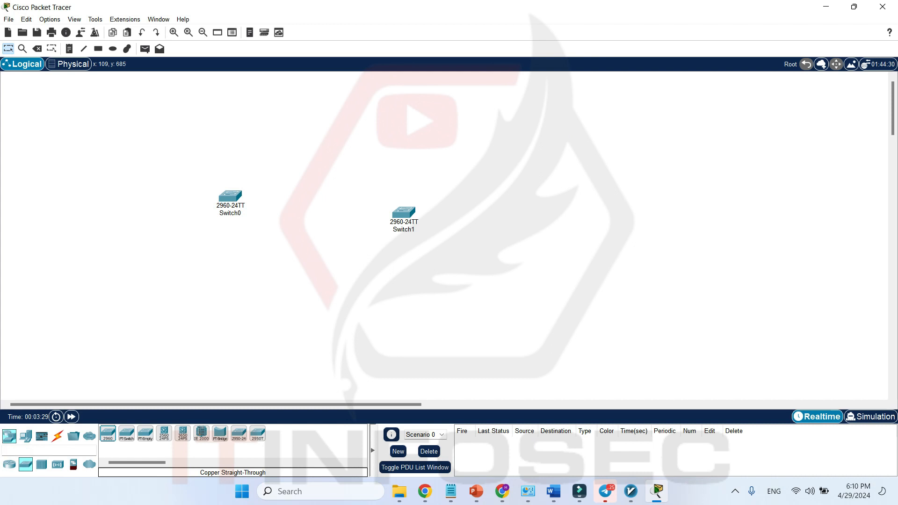
Step: Place one PC below each of the two switches
{"action": "left_click", "coordinate": [26, 435]}
{"action": "left_click", "coordinate": [196, 260]}
{"action": "left_click_drag", "start_coordinate": [108, 433], "coordinate": [412, 283]}
Step: Rename Switch0 to SW1 and Switch1 to SW2, aligning the second switch roughly level with the first
{"action": "left_click", "coordinate": [227, 213]}
{"action": "double_click", "coordinate": [226, 213]}
{"action": "type", "text": "SW1"}
{"action": "key", "text": "Return"}
{"action": "left_click_drag", "start_coordinate": [410, 214], "coordinate": [414, 197]}
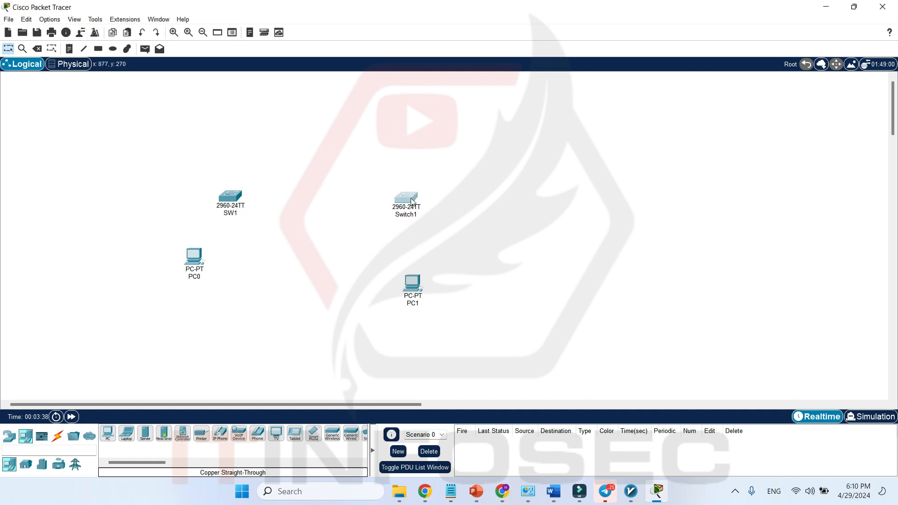
{"action": "double_click", "coordinate": [405, 214]}
{"action": "type", "text": "SW2"}
{"action": "left_click", "coordinate": [528, 270]}
Step: Open SW1's command line and enter global configuration mode with ena and conf t
{"action": "double_click", "coordinate": [233, 197]}
{"action": "left_click", "coordinate": [393, 91]}
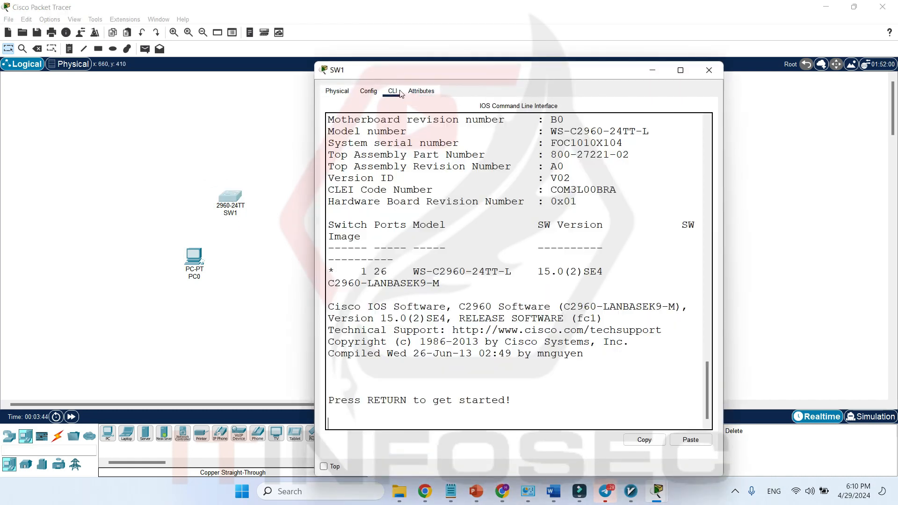
{"action": "key", "text": "Return"}
{"action": "key", "text": "Return"}
{"action": "key", "text": "Return"}
{"action": "type", "text": "ena"}
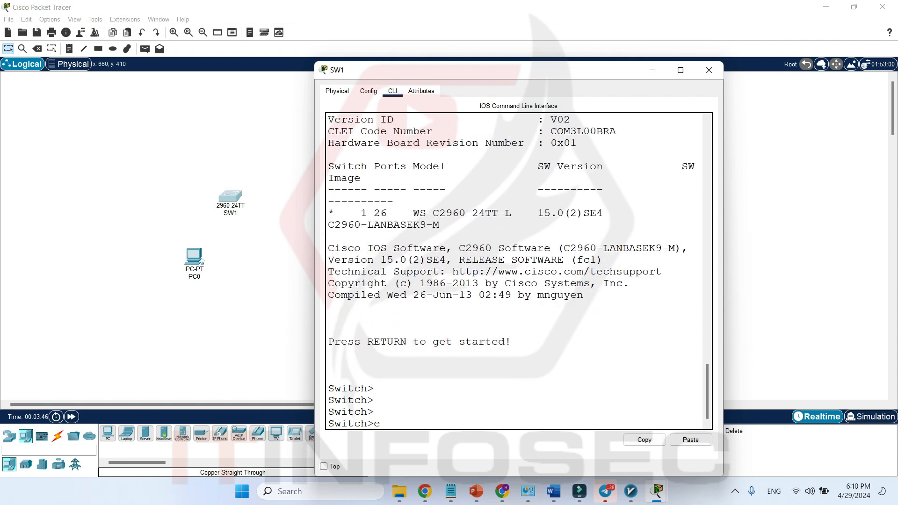
{"action": "key", "text": "Return"}
{"action": "key", "text": "Return"}
{"action": "type", "text": "conf t"}
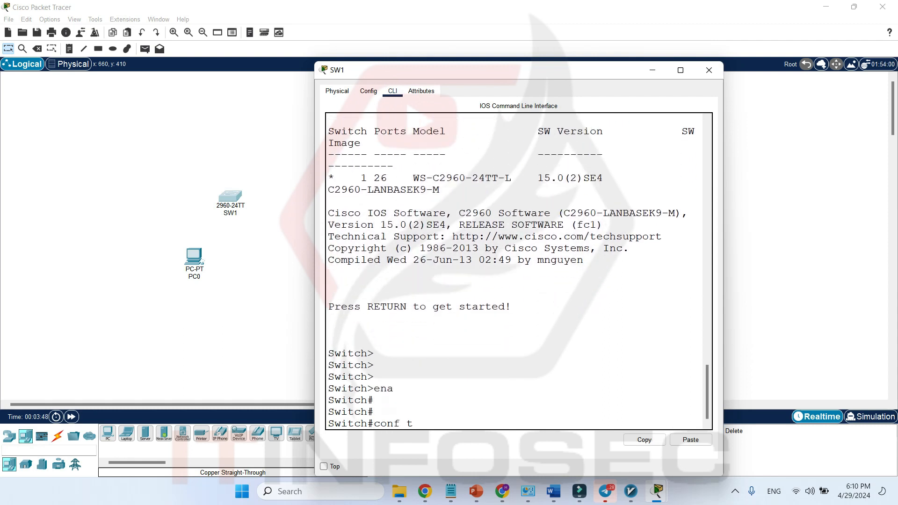
{"action": "key", "text": "Return"}
{"action": "key", "text": "Return"}
{"action": "key", "text": "Return"}
Step: Enter configuration of interface range gigabitEthernet 0/1 - 2 on SW1
{"action": "type", "text": "int"}
{"action": "key", "text": "Tab"}
{"action": "type", "text": "ra"}
{"action": "key", "text": "Tab"}
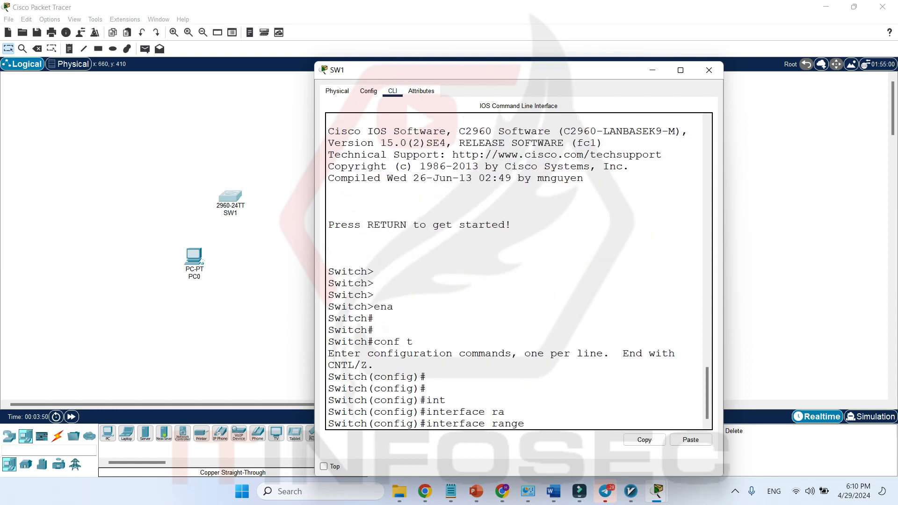
{"action": "type", "text": "g"}
{"action": "key", "text": "Tab"}
{"action": "type", "text": "0/1 -"}
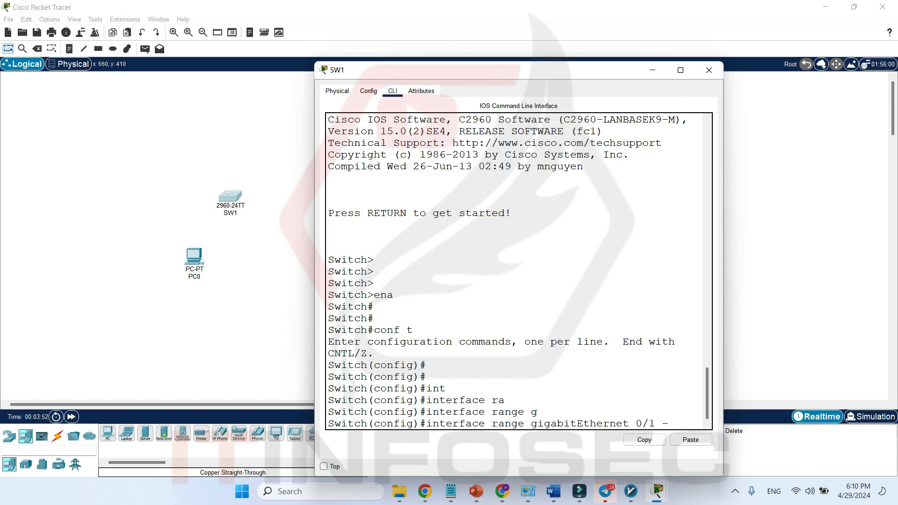
{"action": "type", "text": " 2"}
{"action": "key", "text": "Return"}
{"action": "key", "text": "Return"}
{"action": "key", "text": "Return"}
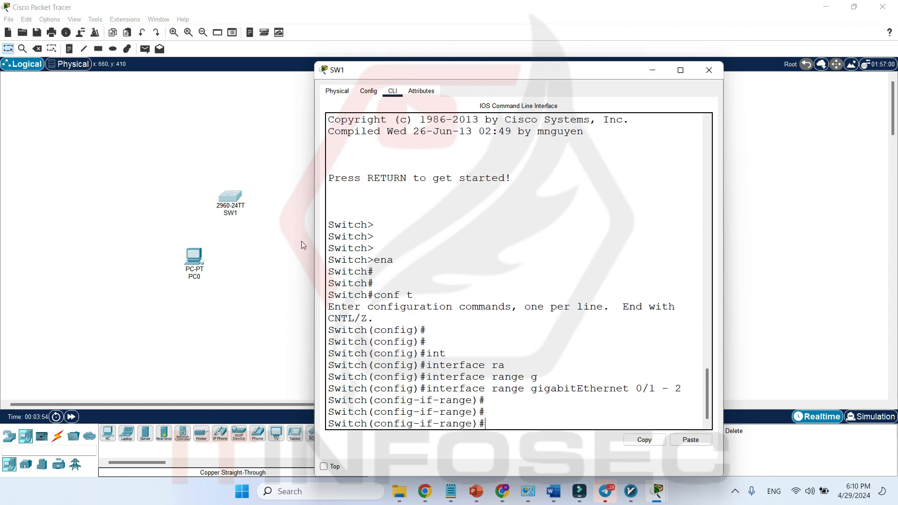
Step: Assign SW1's selected Gigabit ports to channel-group 1 in mode desirable and exit the interface range
{"action": "left_click_drag", "start_coordinate": [315, 237], "coordinate": [202, 229]}
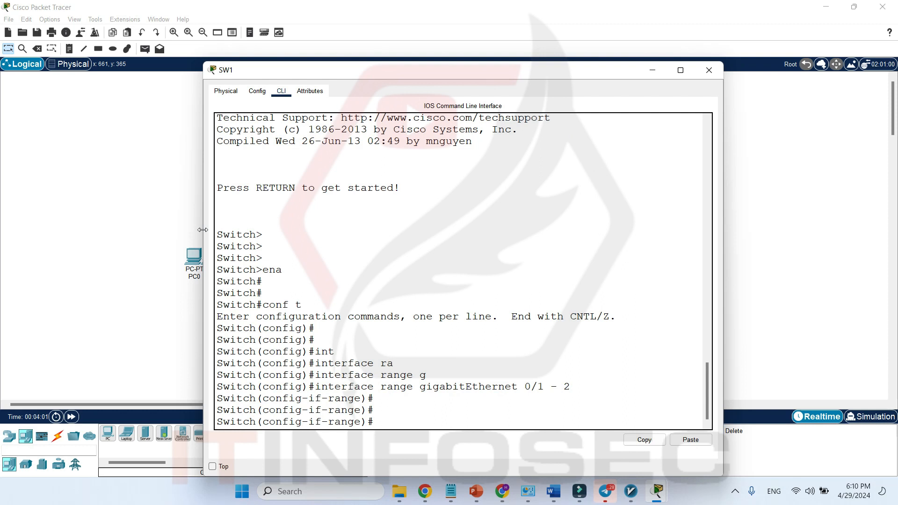
{"action": "type", "text": "ch(con"}
{"action": "key", "text": "BackSpace"}
{"action": "type", "text": "annel-group 1 mode desi"}
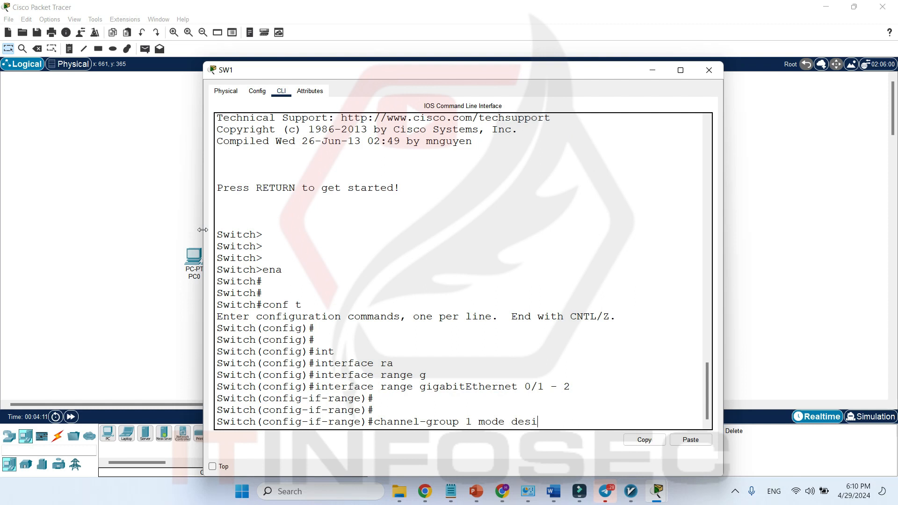
{"action": "type", "text": "rable"}
{"action": "key", "text": "Return"}
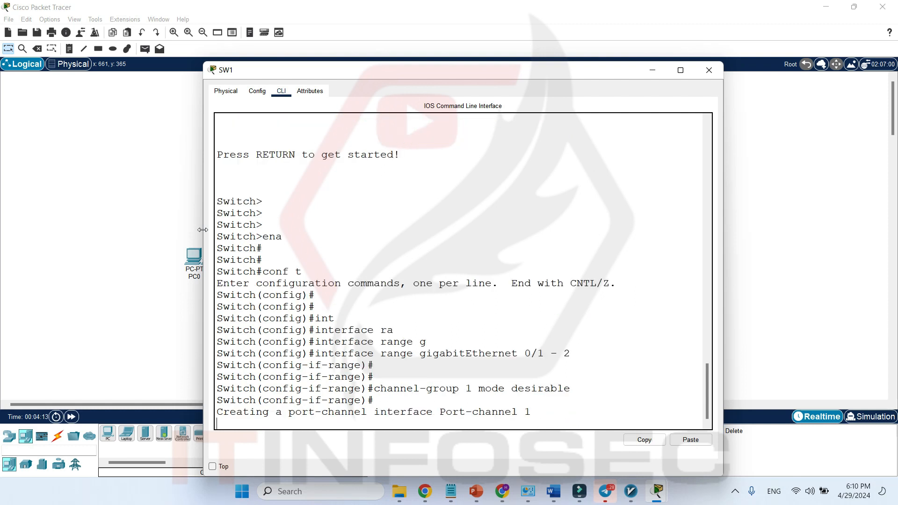
{"action": "key", "text": "Return"}
{"action": "type", "text": "e"}
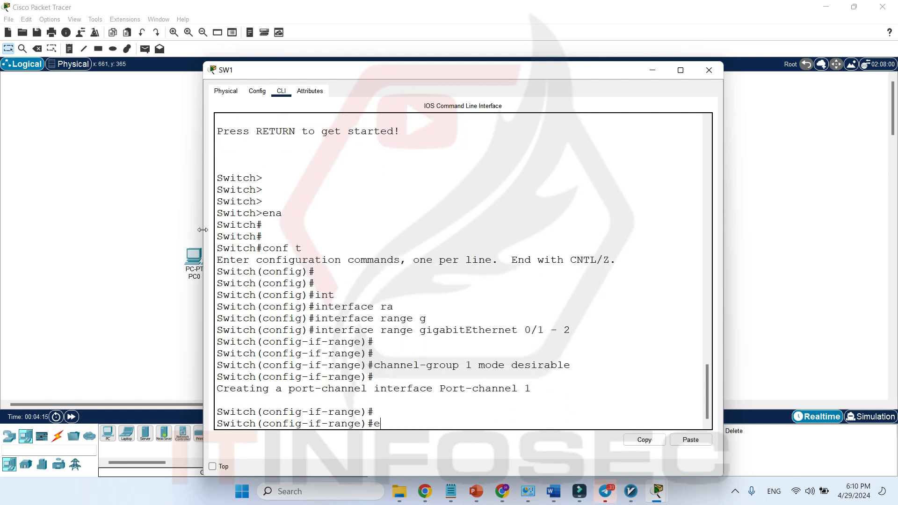
{"action": "type", "text": "xir"}
{"action": "key", "text": "BackSpace"}
{"action": "type", "text": "t"}
{"action": "key", "text": "Return"}
{"action": "key", "text": "Return"}
Step: Set interface port-channel 1 on SW1 to switchport mode trunk, end configuration and close the SW1 window
{"action": "type", "text": "in"}
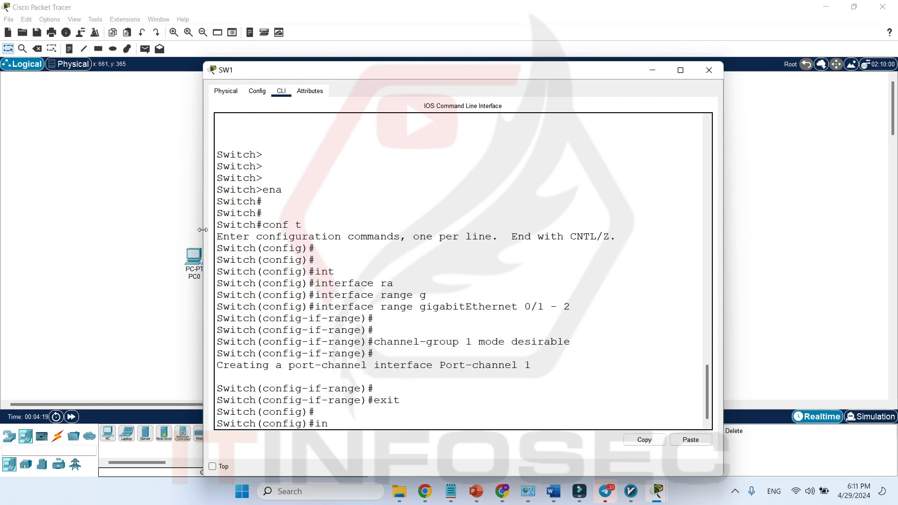
{"action": "type", "text": "t"}
{"action": "key", "text": "Tab"}
{"action": "type", "text": "po"}
{"action": "key", "text": "Tab"}
{"action": "type", "text": "1"}
{"action": "key", "text": "Return"}
{"action": "type", "text": "swi"}
{"action": "key", "text": "Tab"}
{"action": "type", "text": "mo"}
{"action": "key", "text": "Tab"}
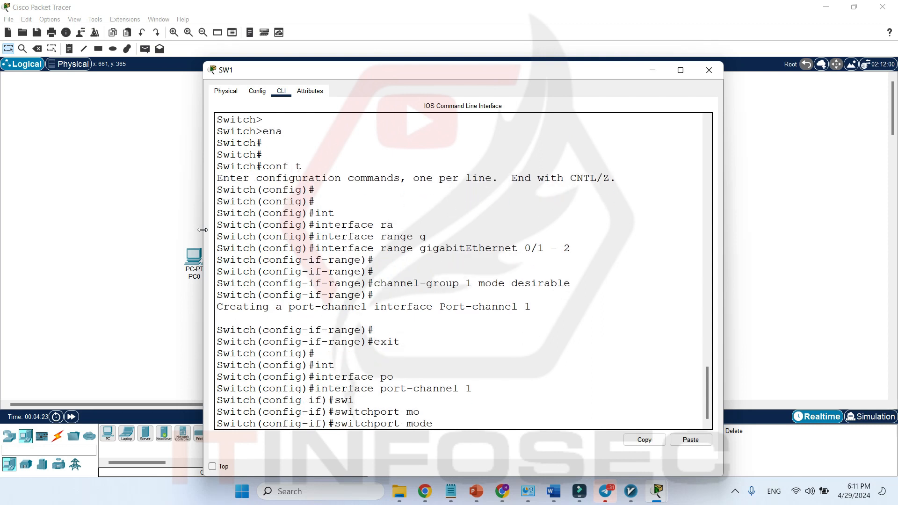
{"action": "type", "text": "tr"}
{"action": "key", "text": "Tab"}
{"action": "key", "text": "Return"}
{"action": "key", "text": "Return"}
{"action": "key", "text": "Return"}
{"action": "type", "text": "end"}
{"action": "key", "text": "Return"}
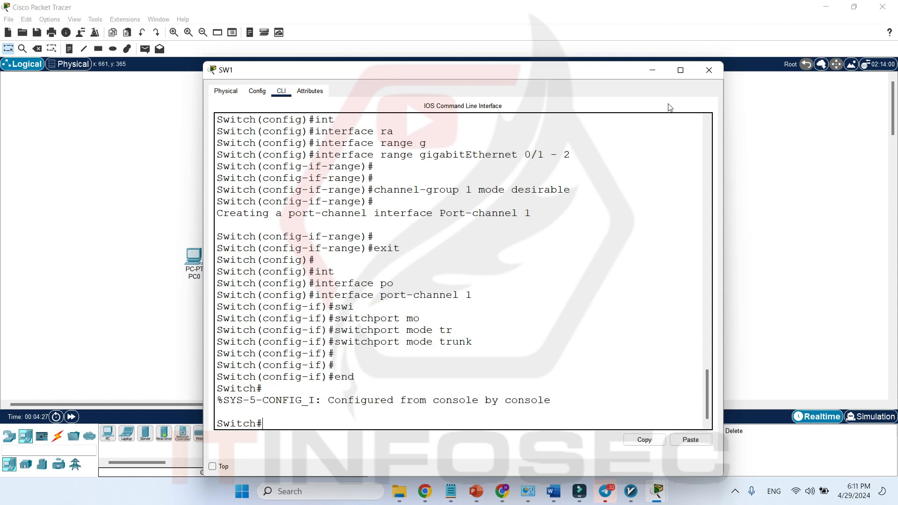
{"action": "left_click", "coordinate": [709, 70]}
Step: Open SW2's command line and enter global configuration mode with ena and conf t
{"action": "left_click", "coordinate": [407, 199]}
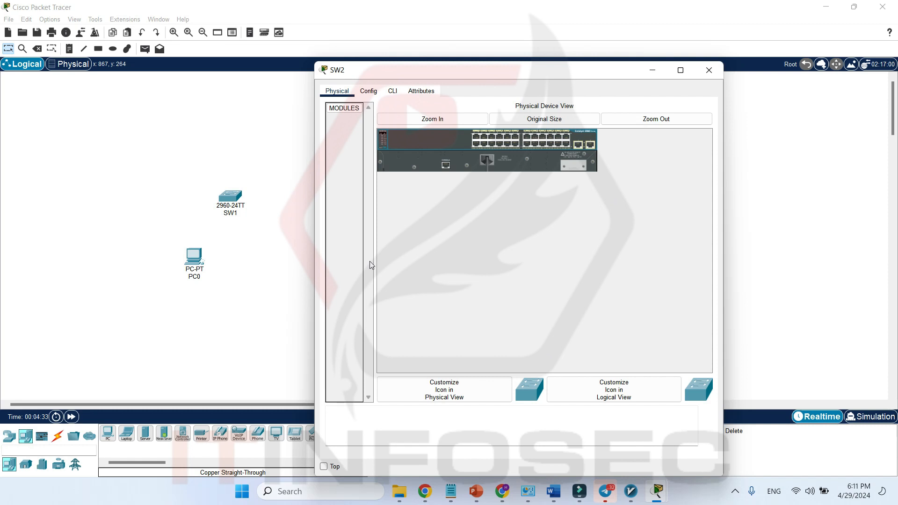
{"action": "left_click", "coordinate": [392, 91]}
{"action": "double_click", "coordinate": [429, 225]}
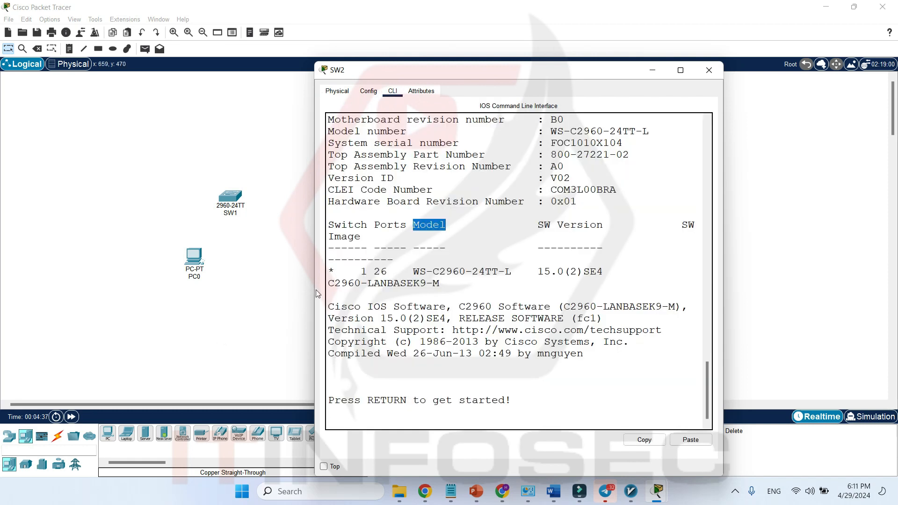
{"action": "left_click_drag", "start_coordinate": [313, 288], "coordinate": [167, 288]}
{"action": "left_click", "coordinate": [333, 280]}
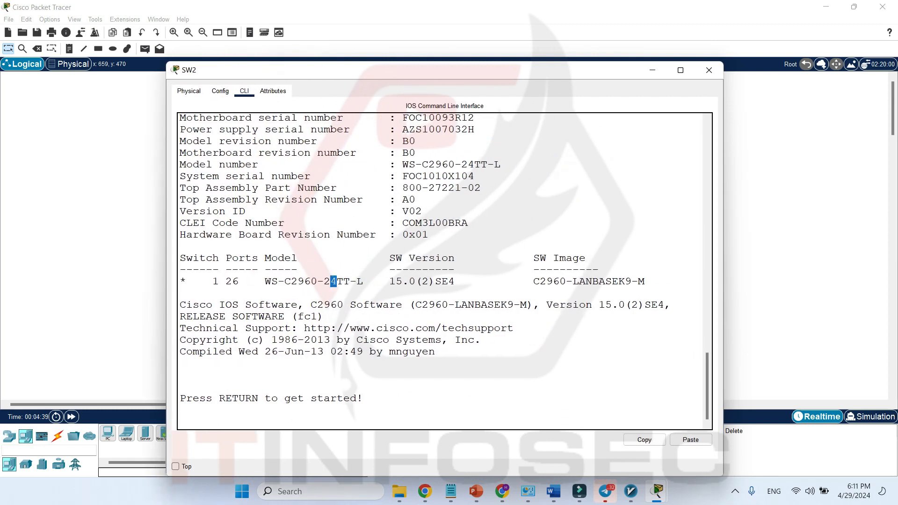
{"action": "key", "text": "Return"}
{"action": "key", "text": "Return"}
{"action": "key", "text": "Return"}
{"action": "type", "text": "ena"}
{"action": "key", "text": "Return"}
{"action": "key", "text": "Return"}
{"action": "type", "text": "con t"}
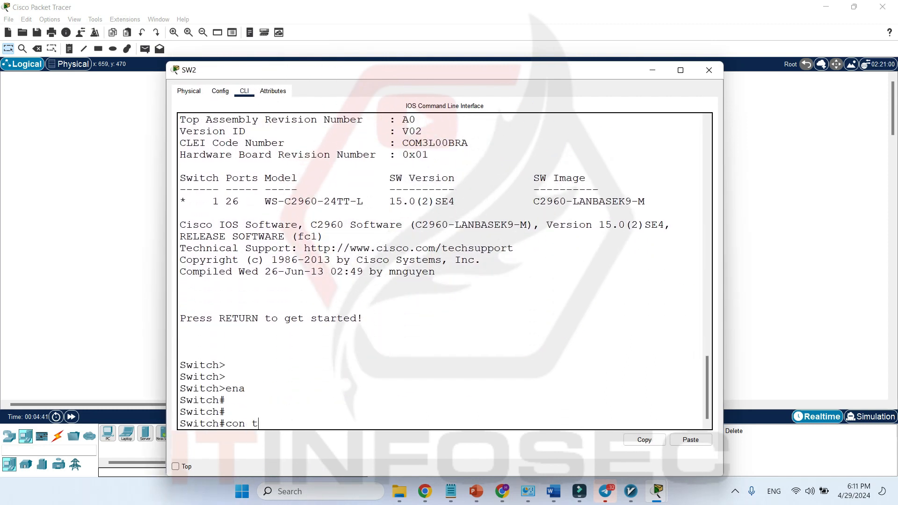
{"action": "key", "text": "Return"}
{"action": "type", "text": "conf t"}
{"action": "key", "text": "Return"}
{"action": "key", "text": "Return"}
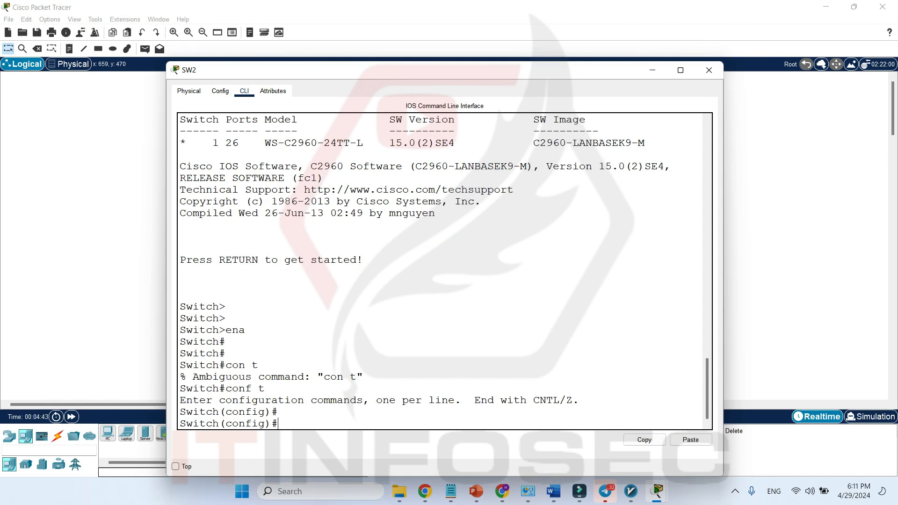
Step: Enter configuration of interface range gigabitEthernet 0/1 - 2 on SW2
{"action": "type", "text": "int"}
{"action": "key", "text": "Tab"}
{"action": "type", "text": "ra"}
{"action": "key", "text": "Tab"}
{"action": "type", "text": "g"}
{"action": "key", "text": "Tab"}
{"action": "type", "text": "0/1 - 2"}
{"action": "key", "text": "Return"}
{"action": "key", "text": "Return"}
{"action": "key", "text": "Return"}
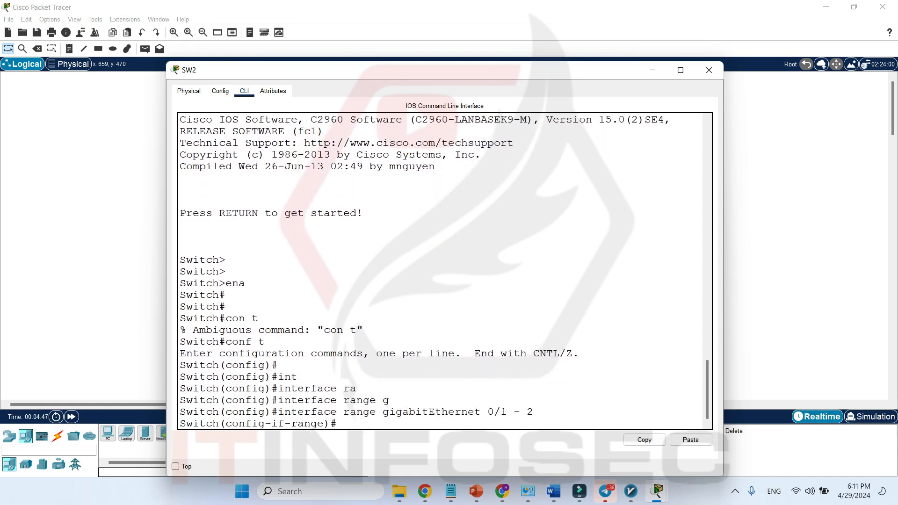
Step: Assign SW2's selected Gigabit ports to channel-group 1 in mode desirable and exit the interface range
{"action": "type", "text": "ch"}
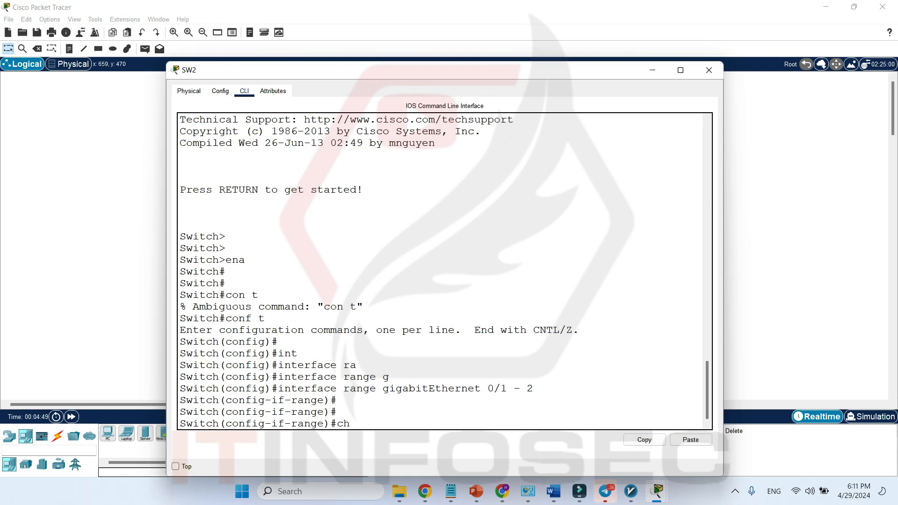
{"action": "type", "text": "annel-group 1 mode desirable"}
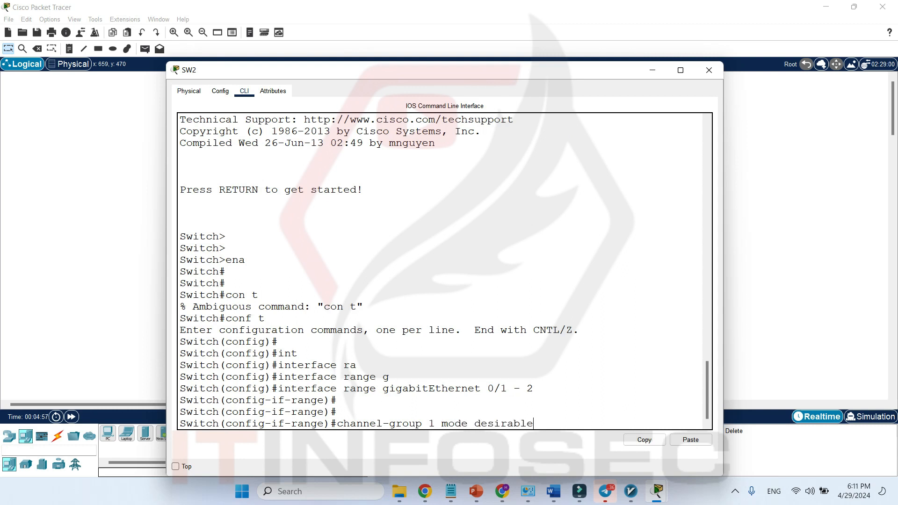
{"action": "key", "text": "Return"}
{"action": "key", "text": "Return"}
{"action": "type", "text": "exit"}
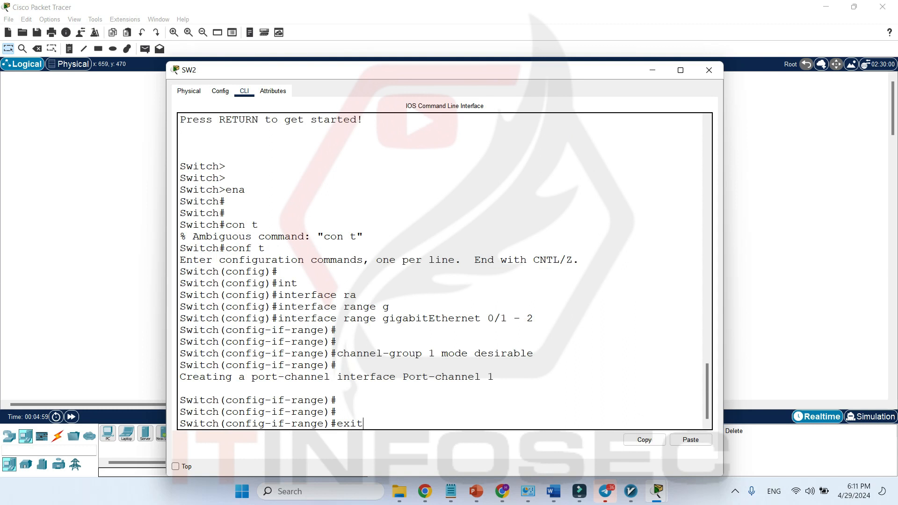
{"action": "key", "text": "Return"}
{"action": "key", "text": "Return"}
Step: Enter configuration of interface port-channel 1 on SW2
{"action": "type", "text": "int"}
{"action": "key", "text": "Tab"}
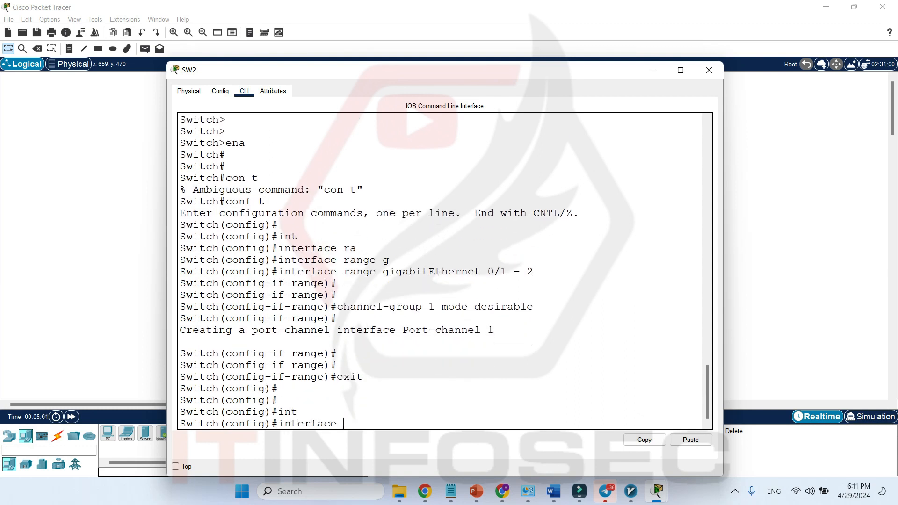
{"action": "type", "text": "po"}
{"action": "key", "text": "Tab"}
{"action": "type", "text": "1"}
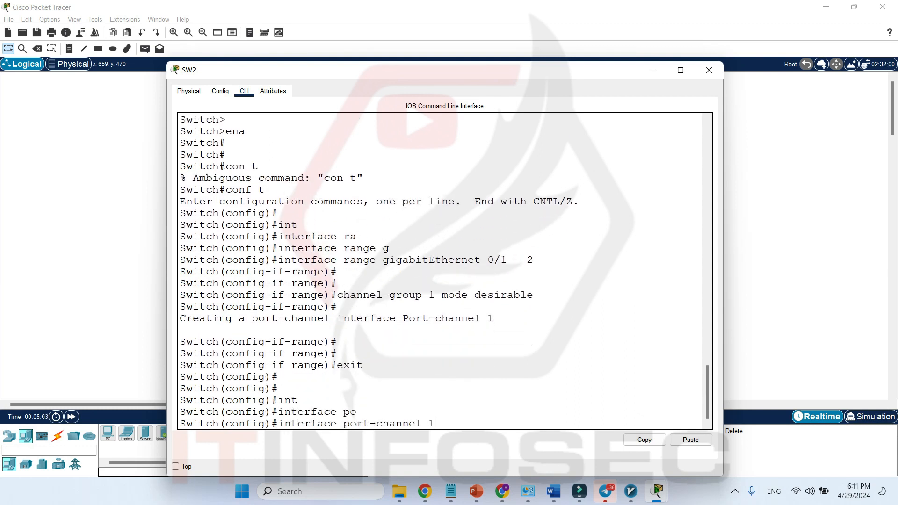
{"action": "key", "text": "Return"}
Step: Set SW2's port-channel interface to switchport mode trunk, end configuration and close the SW2 window
{"action": "type", "text": "switchport m"}
{"action": "key", "text": "Tab"}
{"action": "type", "text": "mo"}
{"action": "key", "text": "Tab"}
{"action": "type", "text": "tr"}
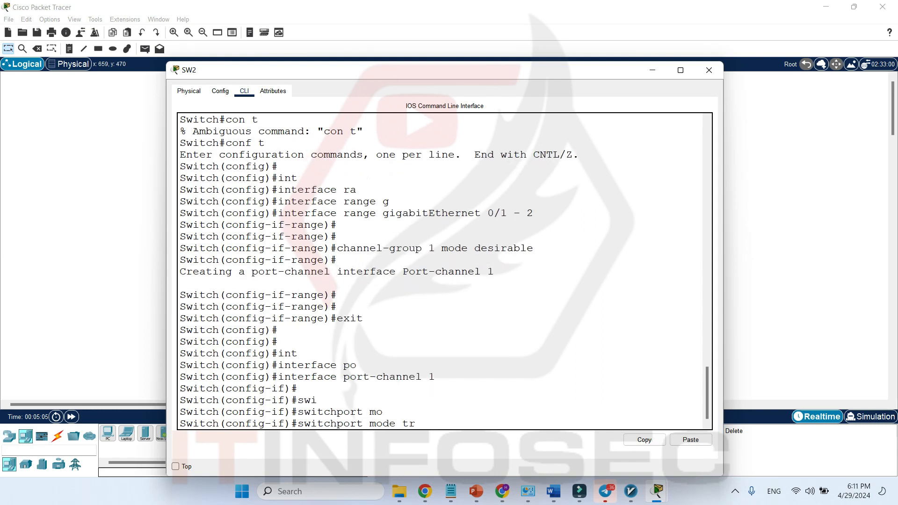
{"action": "key", "text": "Tab"}
{"action": "key", "text": "Return"}
{"action": "key", "text": "Return"}
{"action": "key", "text": "Return"}
{"action": "type", "text": "end"}
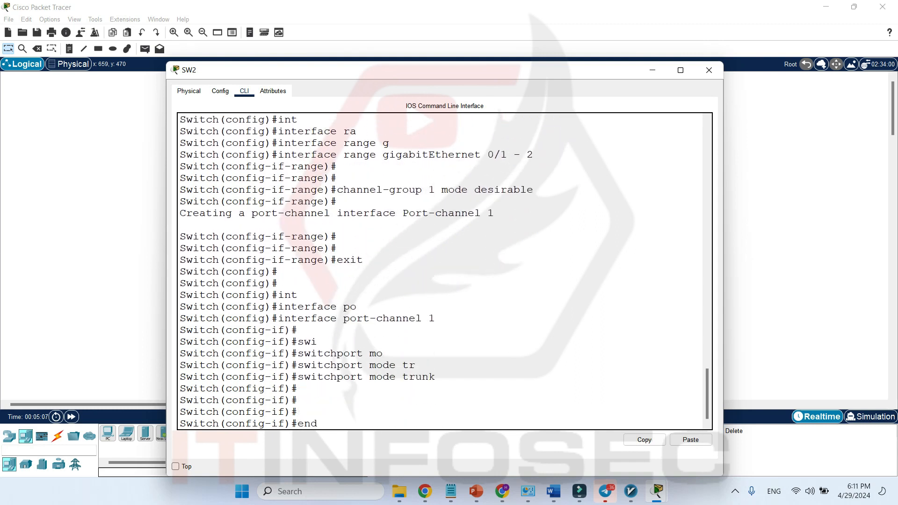
{"action": "key", "text": "Return"}
{"action": "key", "text": "Return"}
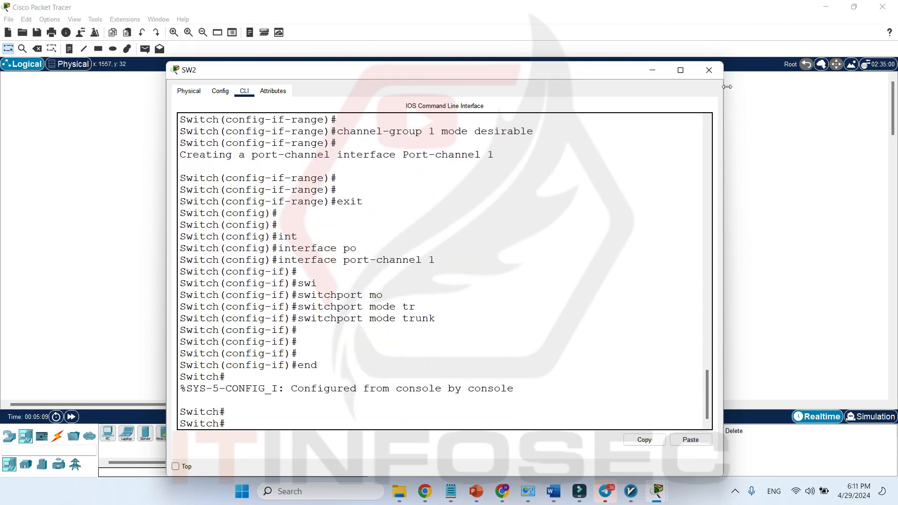
{"action": "left_click", "coordinate": [709, 70]}
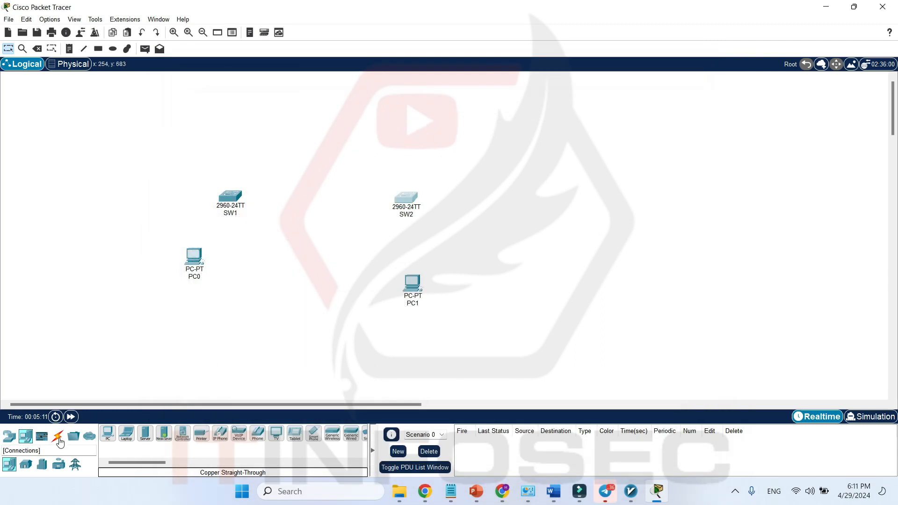
Step: Connect PC0 to SW1's FastEthernet0/1 port with a copper straight-through cable
{"action": "left_click", "coordinate": [57, 436]}
{"action": "left_click", "coordinate": [144, 433]}
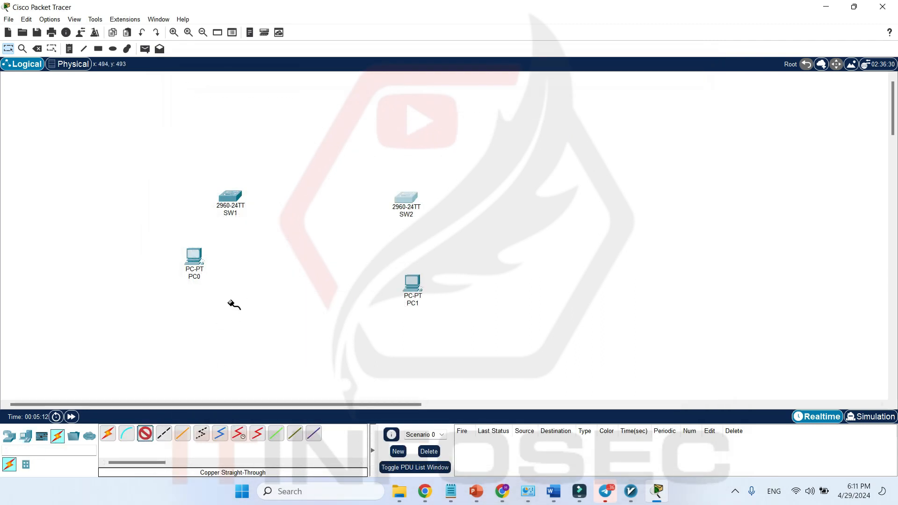
{"action": "left_click", "coordinate": [195, 255]}
{"action": "left_click", "coordinate": [234, 294]}
{"action": "left_click", "coordinate": [229, 207]}
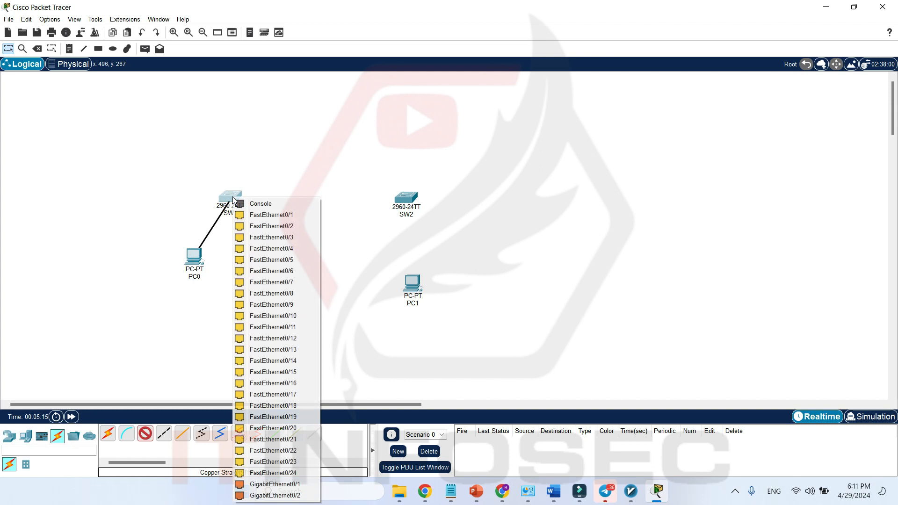
{"action": "left_click", "coordinate": [258, 216]}
Step: Connect PC1 to SW2's FastEthernet0/1 port with a copper straight-through cable and move PC1 closer beneath SW2
{"action": "left_click", "coordinate": [151, 436]}
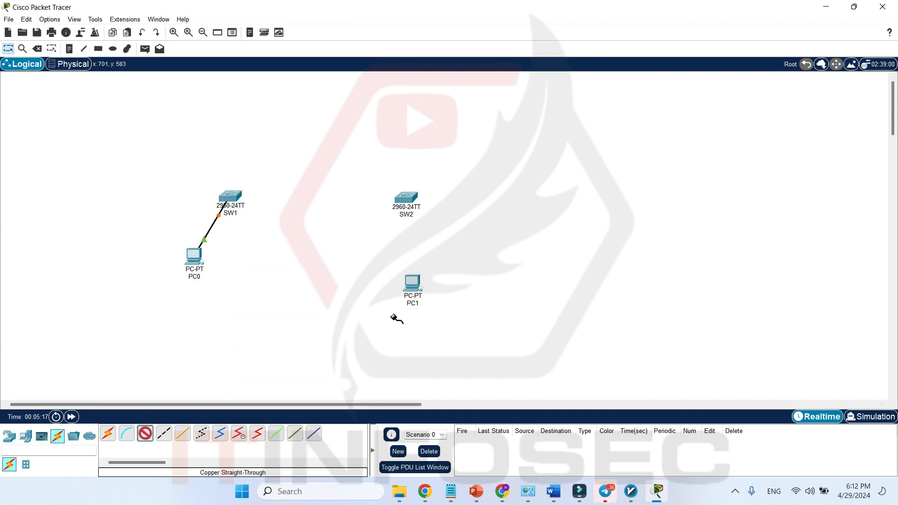
{"action": "left_click", "coordinate": [412, 283]}
{"action": "left_click", "coordinate": [451, 321]}
{"action": "left_click", "coordinate": [407, 196]}
{"action": "left_click", "coordinate": [437, 216]}
{"action": "left_click_drag", "start_coordinate": [417, 288], "coordinate": [422, 272]}
Step: Link GigabitEthernet0/1 on SW1 to GigabitEthernet0/1 on SW2 with a copper straight-through cable
{"action": "left_click", "coordinate": [144, 436]}
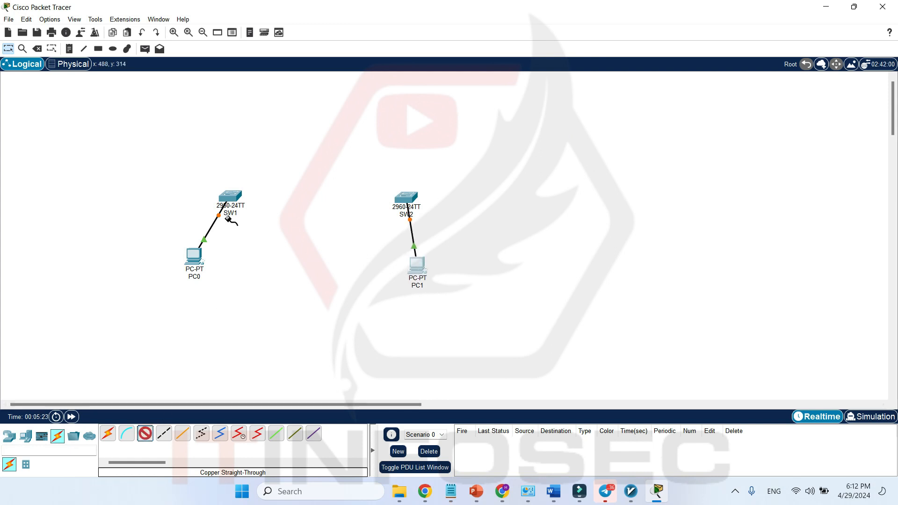
{"action": "left_click", "coordinate": [230, 196]}
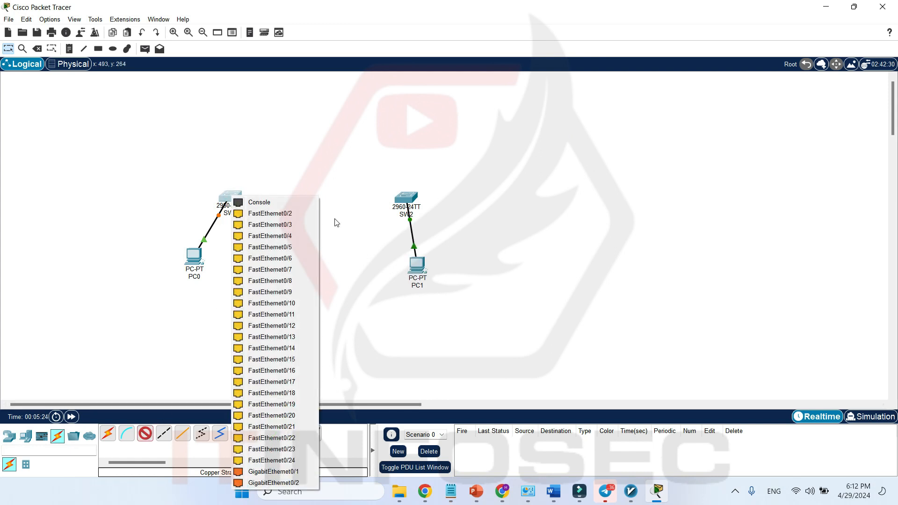
{"action": "left_click", "coordinate": [280, 472]}
{"action": "left_click", "coordinate": [408, 197]}
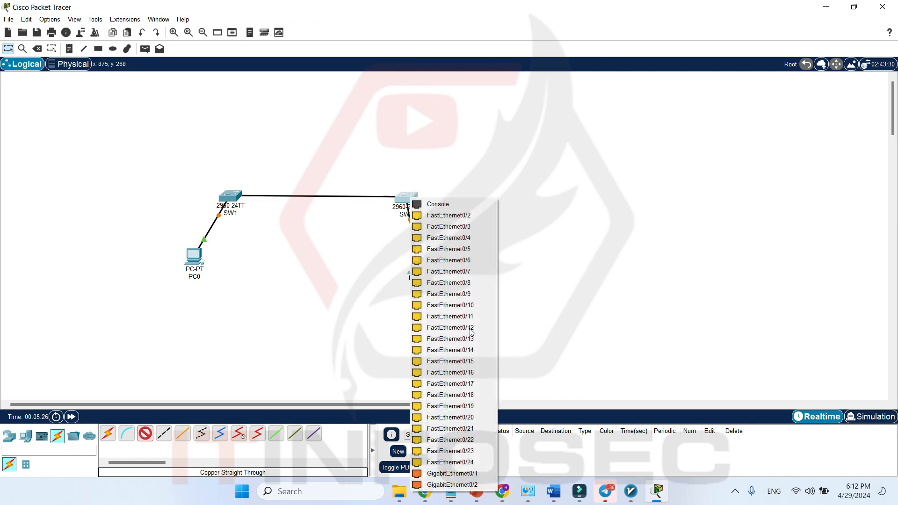
{"action": "left_click", "coordinate": [471, 474]}
Step: Add a second copper straight-through link between the switches, from SW1 GigabitEthernet0/2 to SW2 GigabitEthernet0/2
{"action": "left_click", "coordinate": [144, 437]}
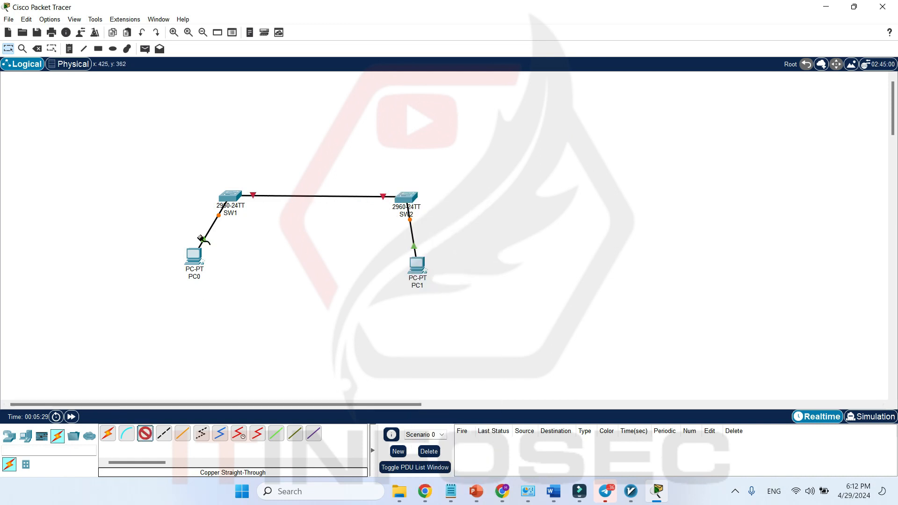
{"action": "left_click", "coordinate": [232, 198]}
{"action": "left_click", "coordinate": [309, 462]}
{"action": "left_click", "coordinate": [406, 196]}
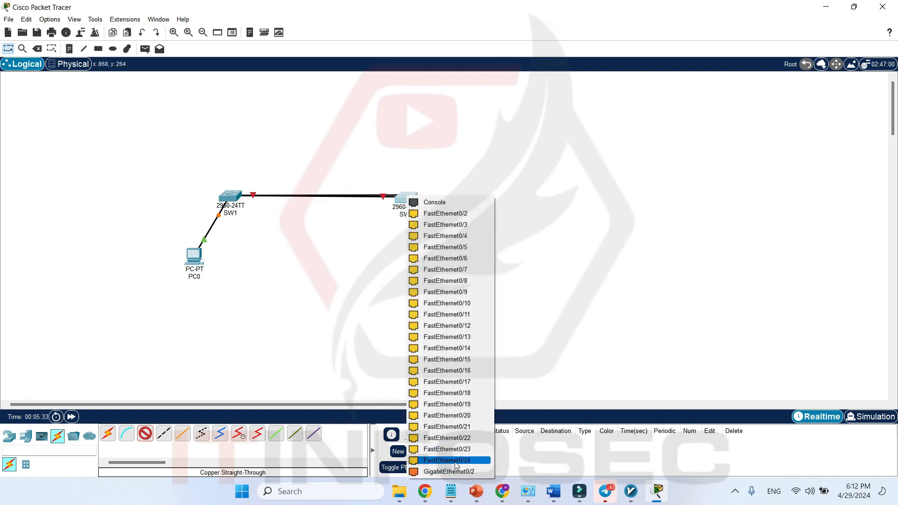
{"action": "left_click", "coordinate": [449, 471]}
Step: Set PC0's static IPv4 address to 20.0.0.1 with subnet mask 255.0.0.0 and close its window
{"action": "left_click", "coordinate": [187, 255]}
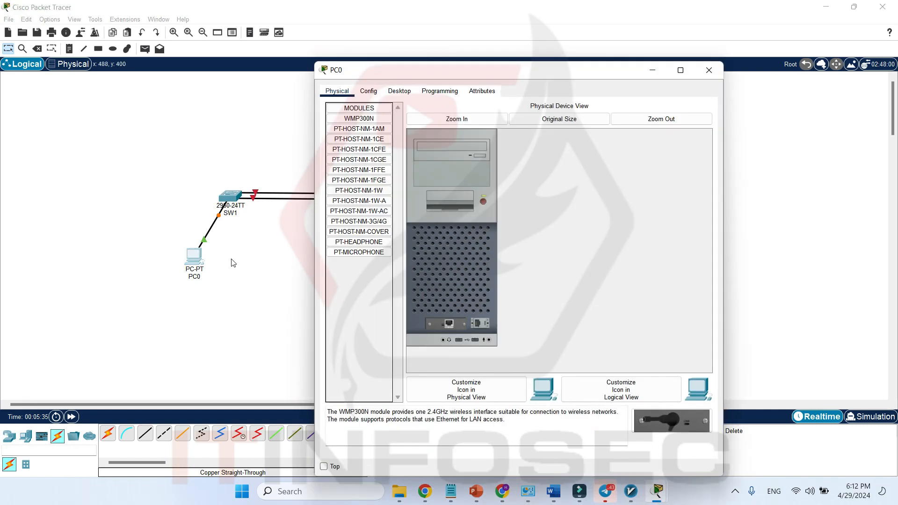
{"action": "left_click", "coordinate": [399, 91]}
{"action": "left_click", "coordinate": [381, 161]}
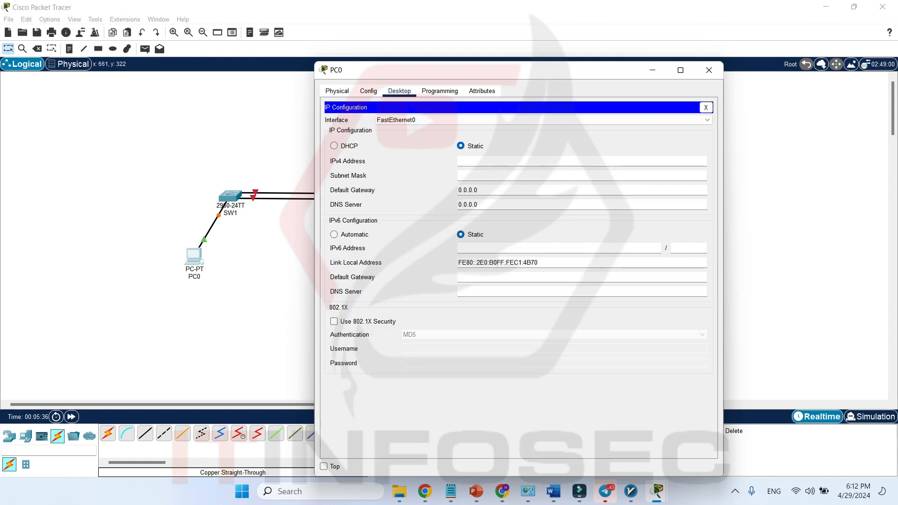
{"action": "type", "text": "20.0.0.1"}
{"action": "key", "text": "Tab"}
{"action": "left_click", "coordinate": [709, 69]}
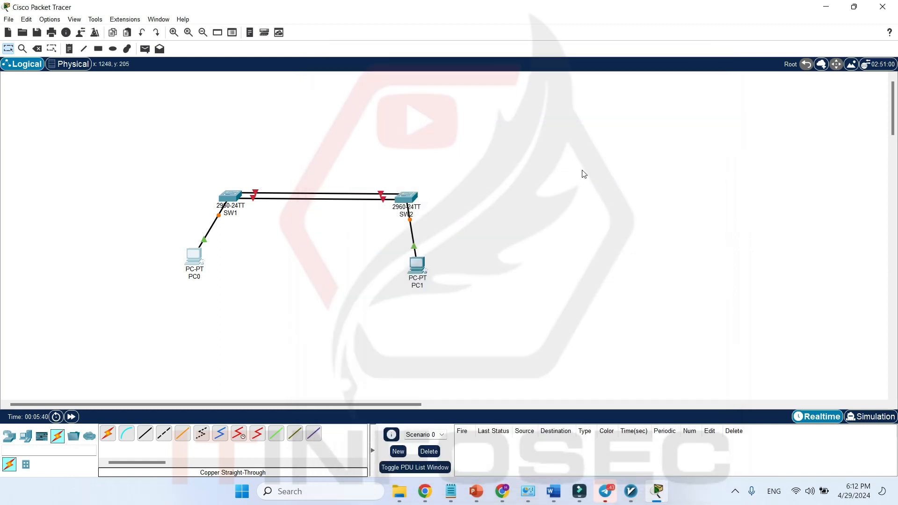
Step: Set PC1's static IPv4 address to 20.0.0.2 with subnet mask 255.0.0.0 and close its window
{"action": "left_click", "coordinate": [422, 265]}
{"action": "left_click", "coordinate": [399, 91]}
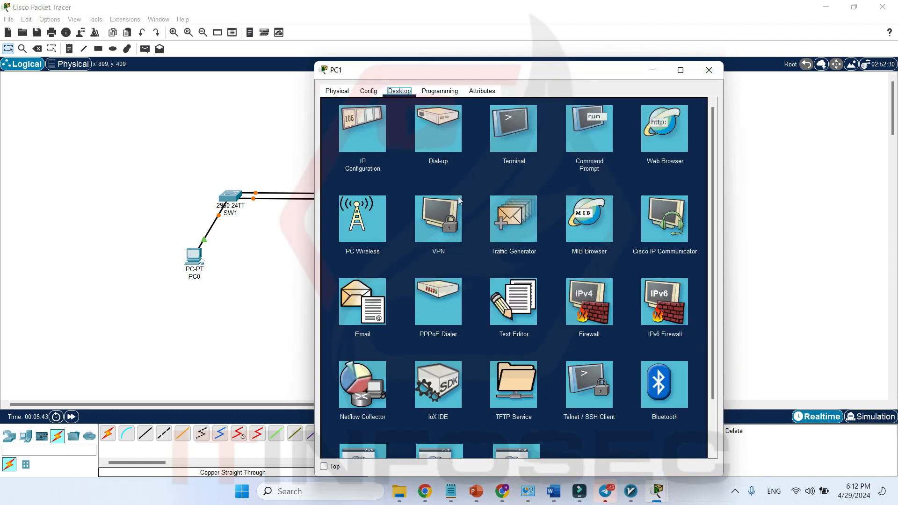
{"action": "left_click", "coordinate": [354, 136]}
{"action": "type", "text": "20.0.0.2"}
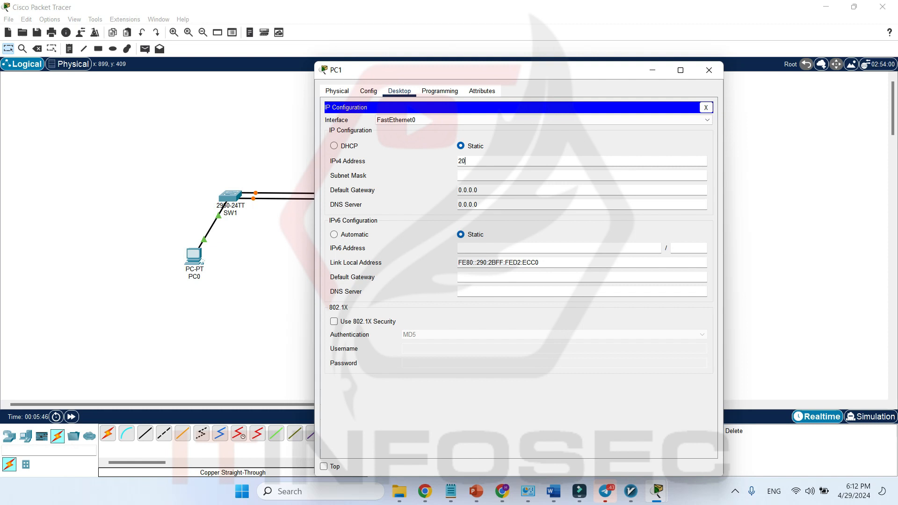
{"action": "key", "text": "Tab"}
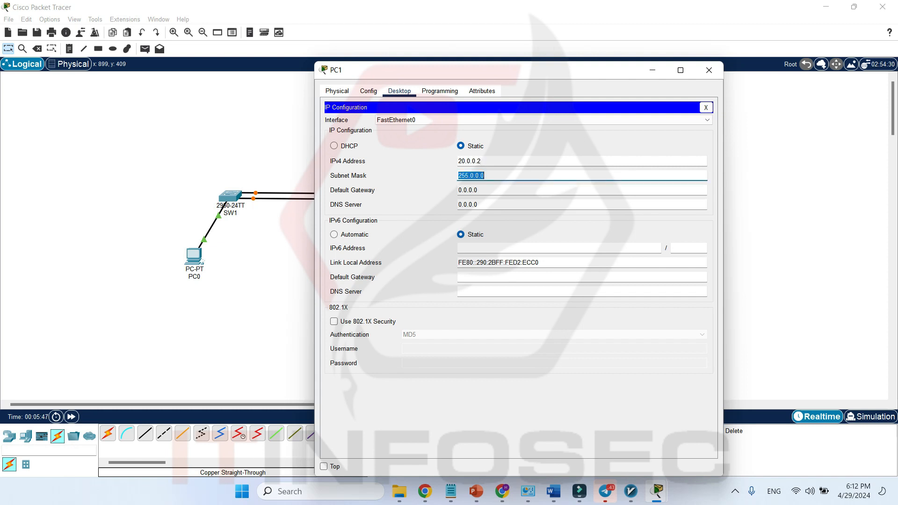
{"action": "left_click", "coordinate": [705, 107]}
{"action": "left_click", "coordinate": [708, 71]}
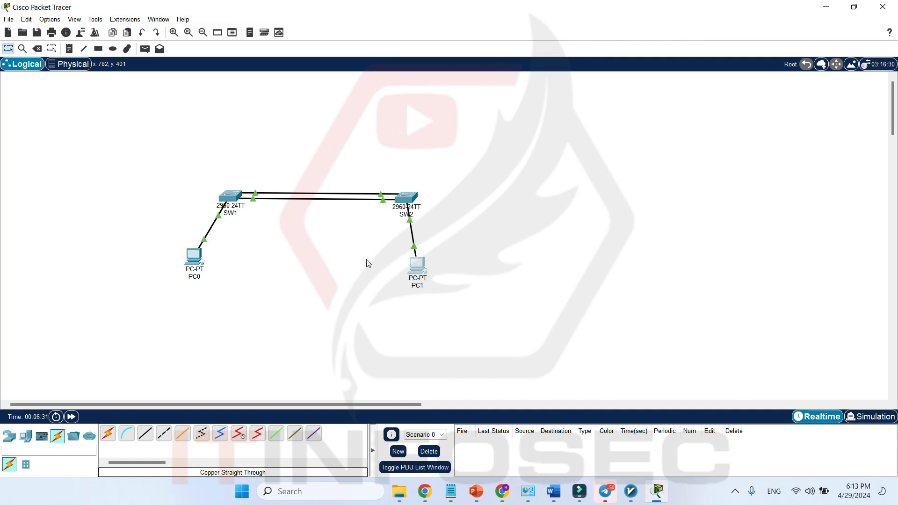
Step: Check PC0's IP configuration, ping 20.0.0.2 from its command prompt and close the PC0 window
{"action": "left_click", "coordinate": [195, 255]}
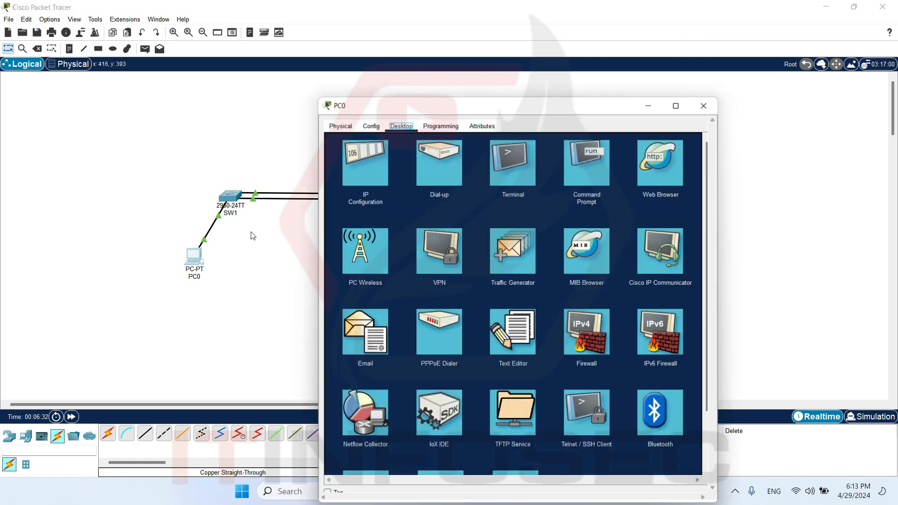
{"action": "left_click", "coordinate": [363, 131]}
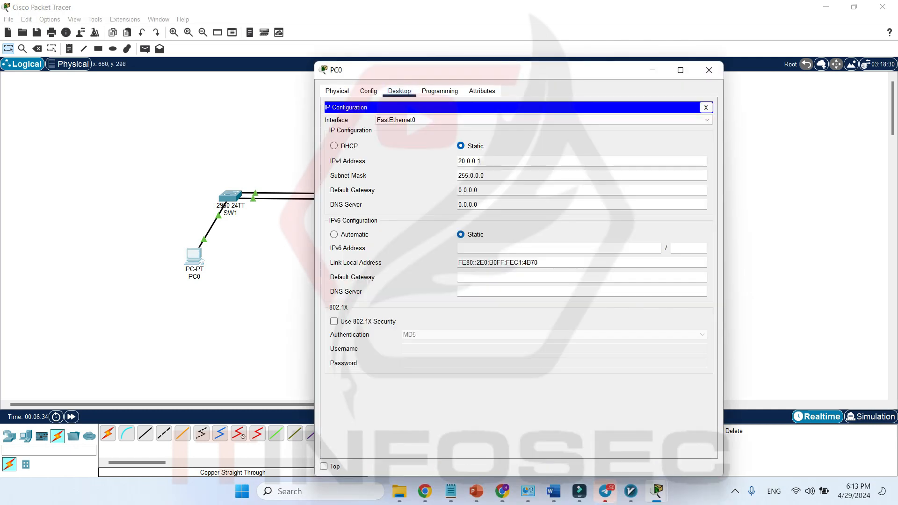
{"action": "left_click", "coordinate": [703, 105]}
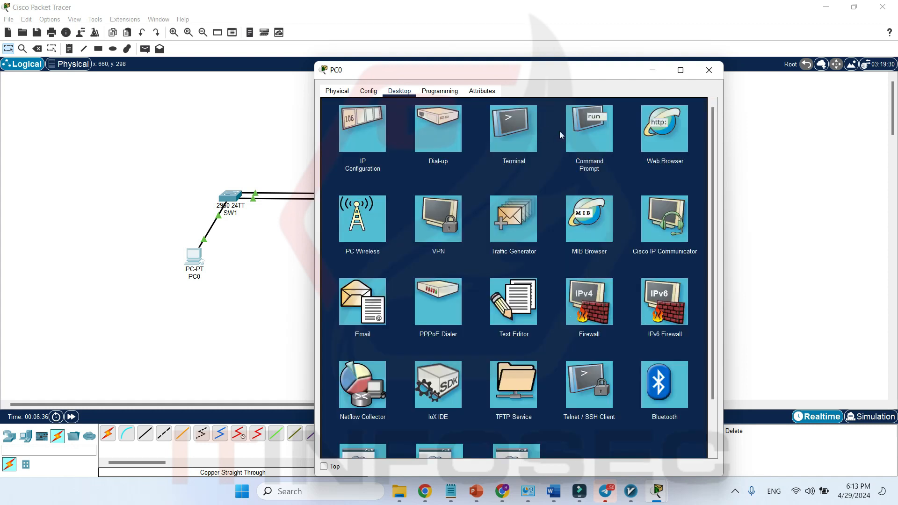
{"action": "left_click", "coordinate": [588, 131]}
{"action": "type", "text": "ping 20.00"}
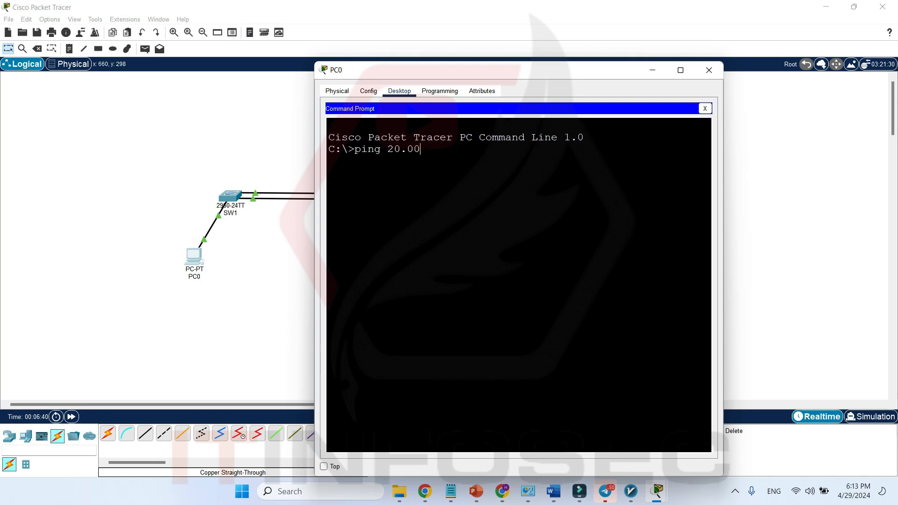
{"action": "key", "text": "BackSpace"}
{"action": "type", "text": ".0.2"}
{"action": "key", "text": "Return"}
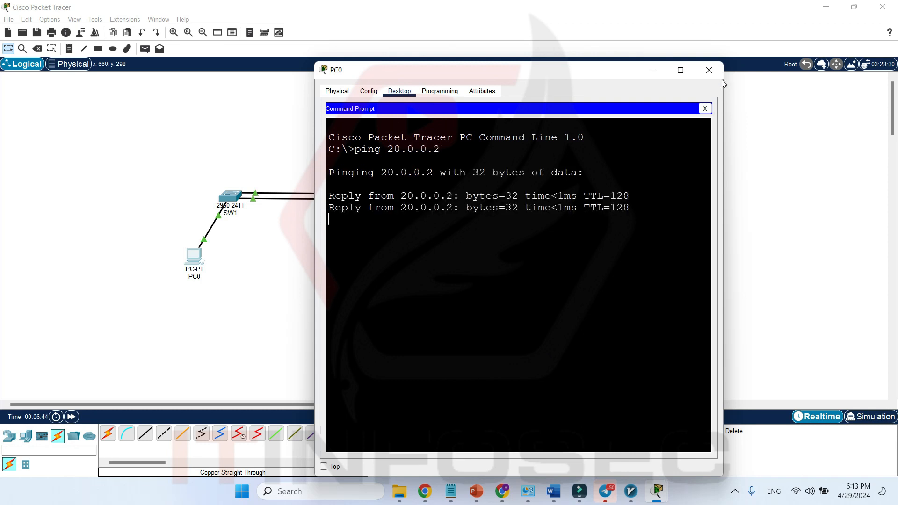
{"action": "left_click", "coordinate": [708, 70]}
Step: Open SW1's command line and run show etherchannel summary
{"action": "left_click", "coordinate": [232, 204]}
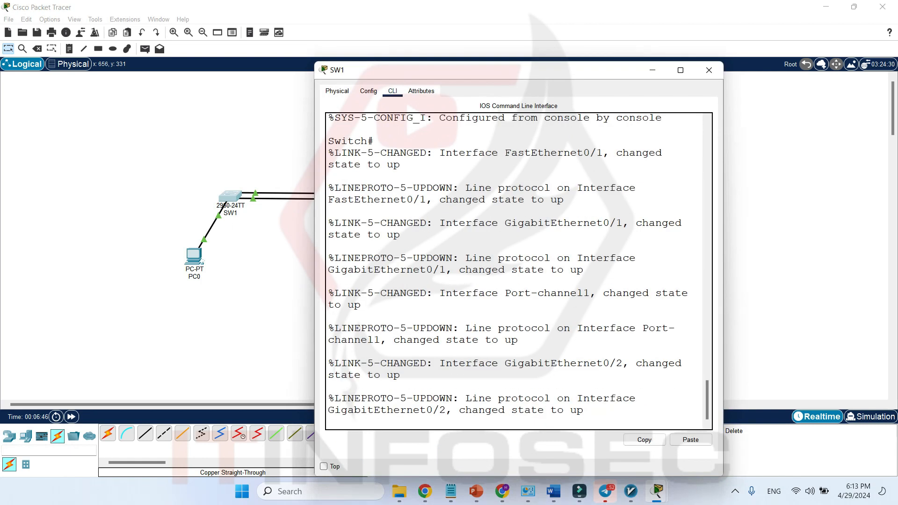
{"action": "key", "text": "Return"}
{"action": "key", "text": "Return"}
{"action": "key", "text": "Return"}
{"action": "type", "text": "show eth"}
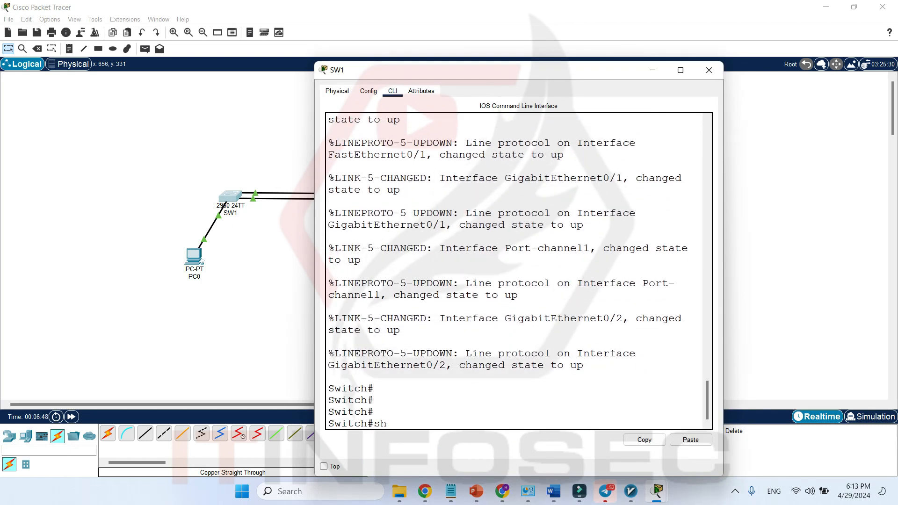
{"action": "key", "text": "Tab"}
{"action": "type", "text": "eth"}
{"action": "key", "text": "Tab"}
{"action": "type", "text": "sunn"}
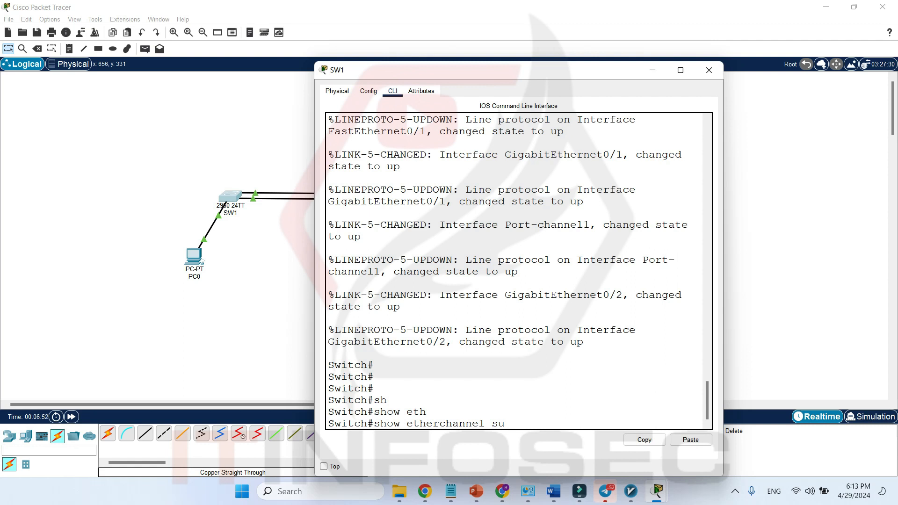
{"action": "key", "text": "Tab"}
{"action": "key", "text": "Return"}
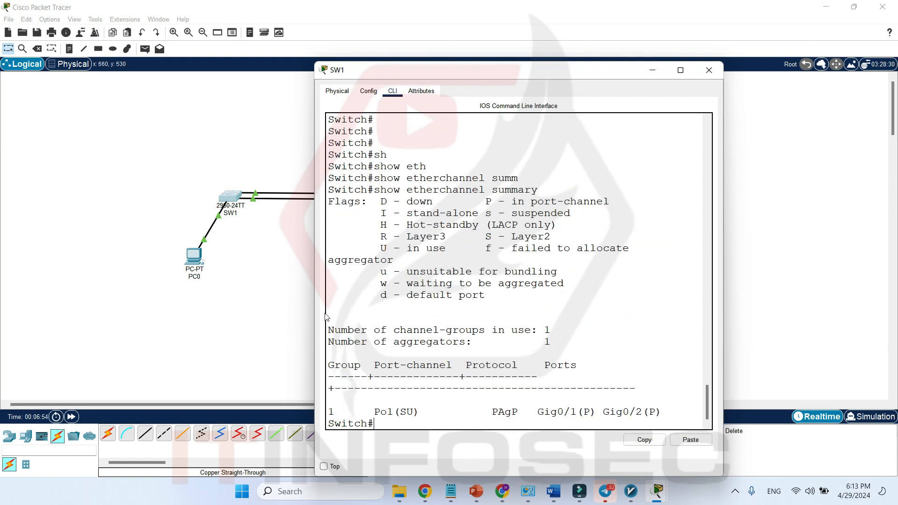
Step: Widen the SW1 window, examine the port-channel, member ports and protocol in the EtherChannel summary, and close the window
{"action": "left_click_drag", "start_coordinate": [316, 318], "coordinate": [104, 322]}
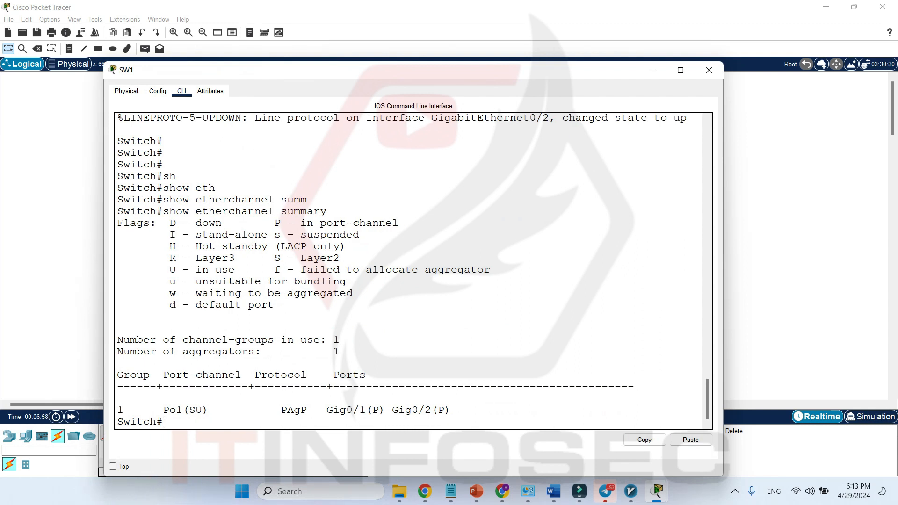
{"action": "left_click_drag", "start_coordinate": [150, 409], "coordinate": [202, 410]}
{"action": "left_click_drag", "start_coordinate": [326, 409], "coordinate": [458, 410]}
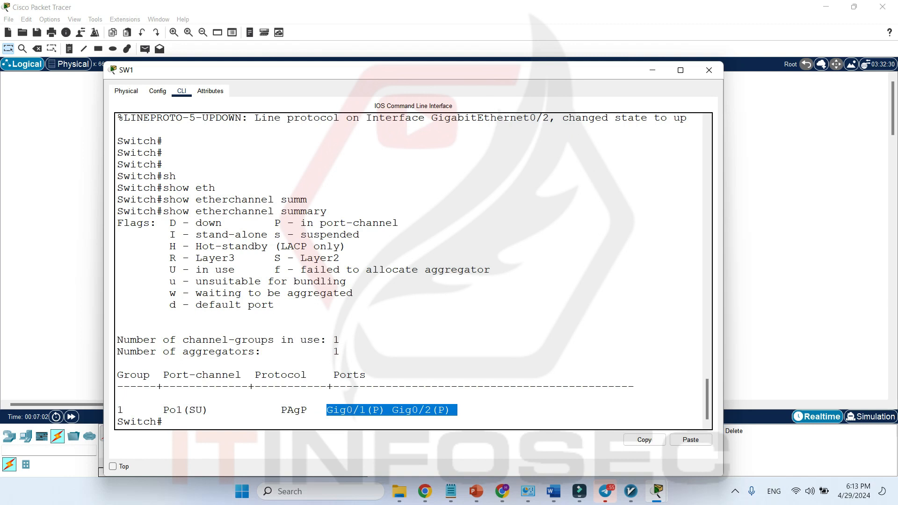
{"action": "left_click", "coordinate": [457, 410]}
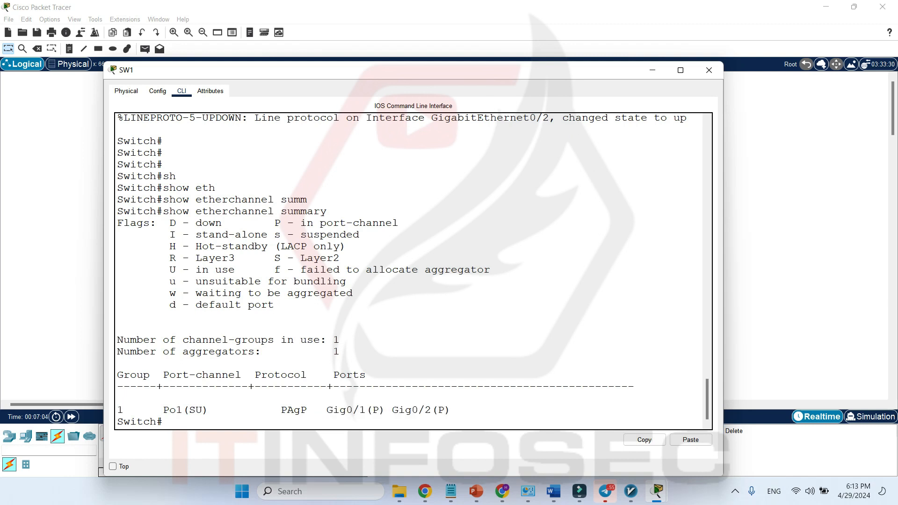
{"action": "left_click_drag", "start_coordinate": [274, 410], "coordinate": [320, 409]}
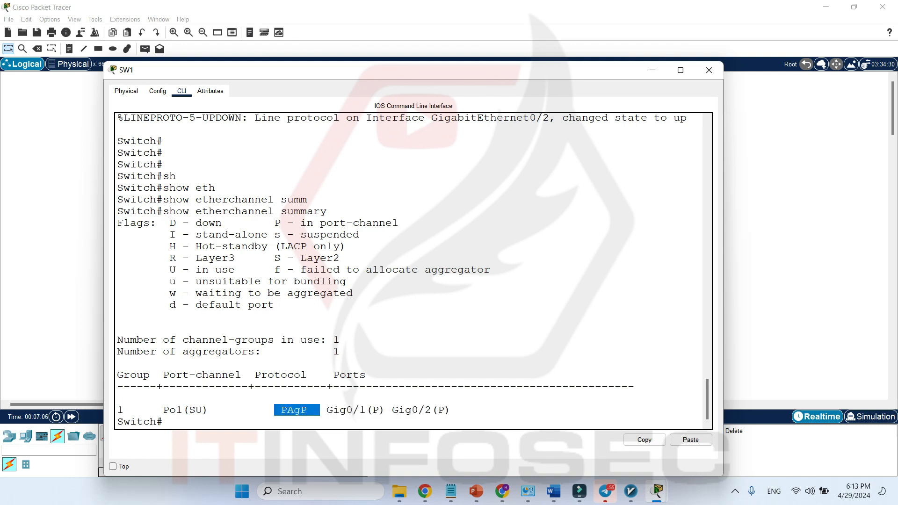
{"action": "left_click", "coordinate": [709, 70]}
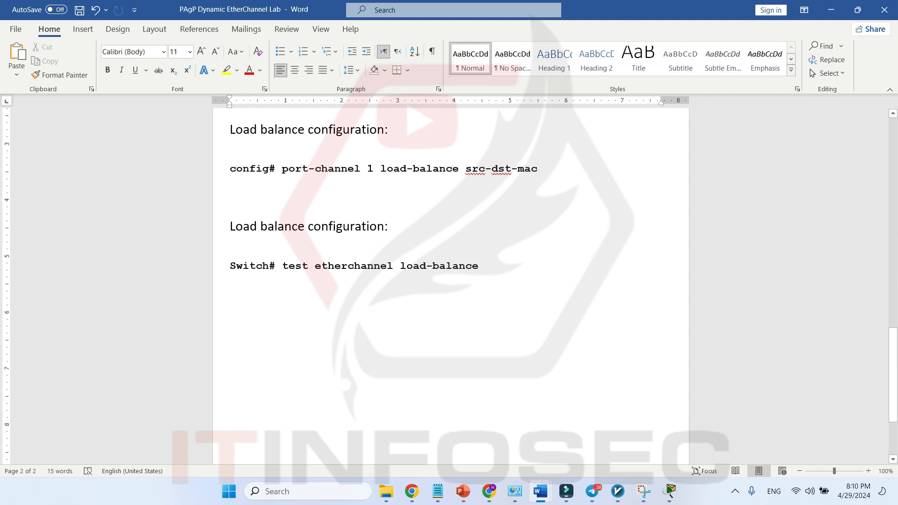
Step: Examine the port-channel 1 load-balance src-dst-mac and test etherchannel load-balance commands in the lab notes
{"action": "left_click_drag", "start_coordinate": [229, 168], "coordinate": [268, 168]}
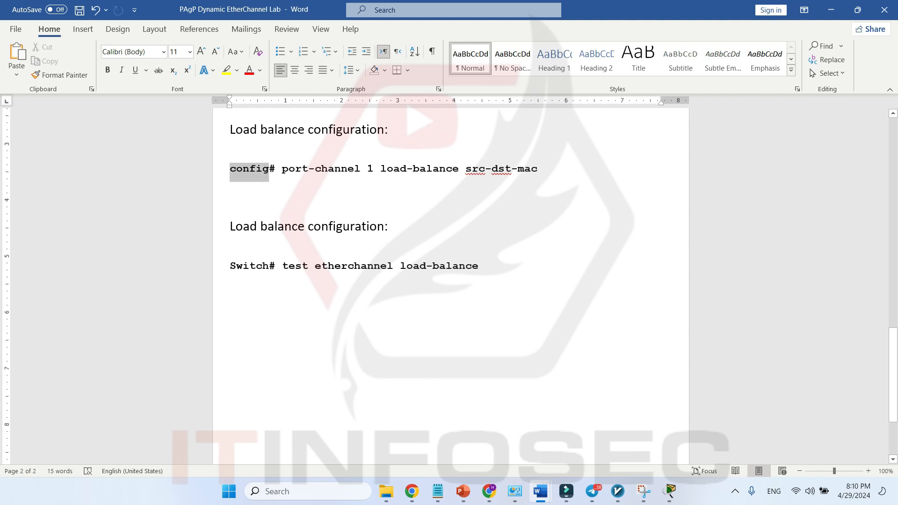
{"action": "left_click", "coordinate": [282, 169]}
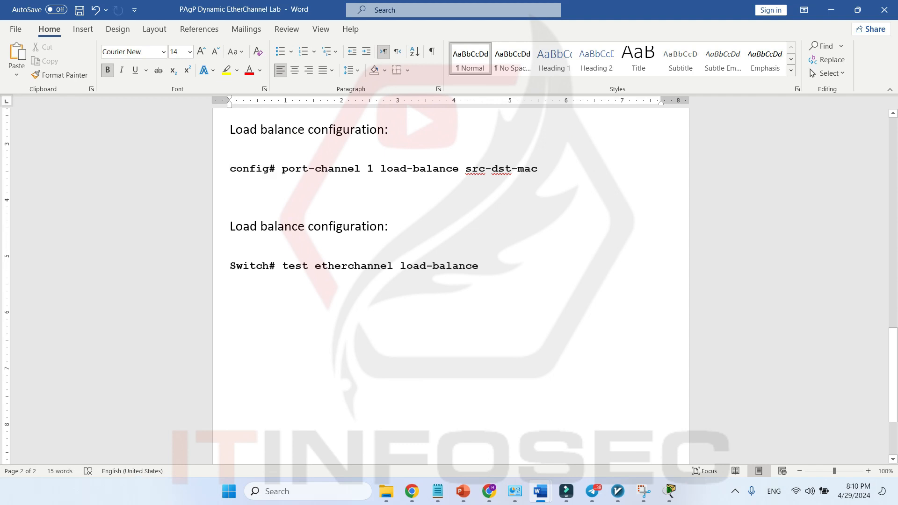
{"action": "left_click_drag", "start_coordinate": [367, 169], "coordinate": [465, 168]}
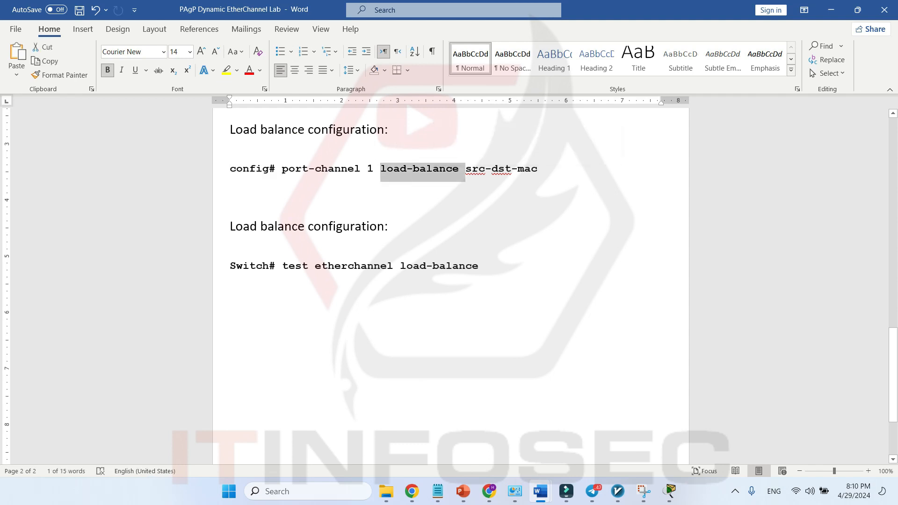
{"action": "left_click", "coordinate": [229, 188]}
{"action": "left_click_drag", "start_coordinate": [466, 169], "coordinate": [537, 169]}
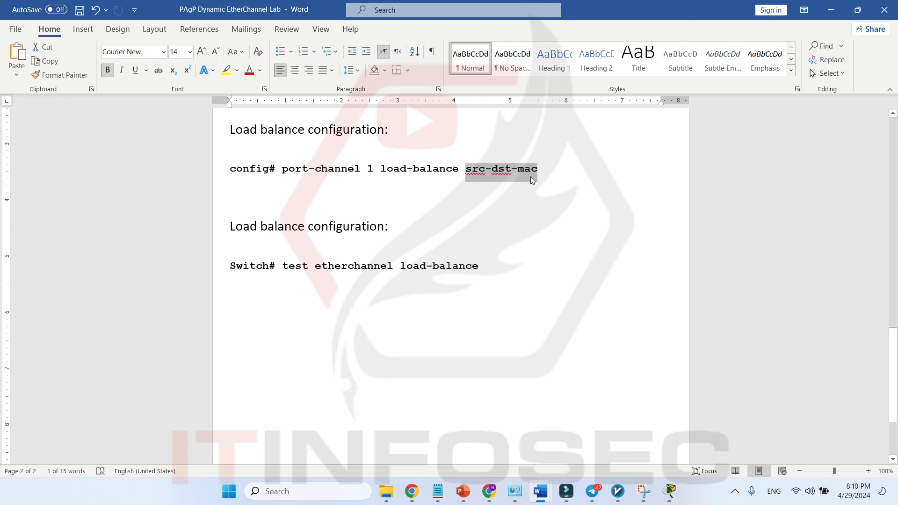
{"action": "left_click", "coordinate": [501, 171]}
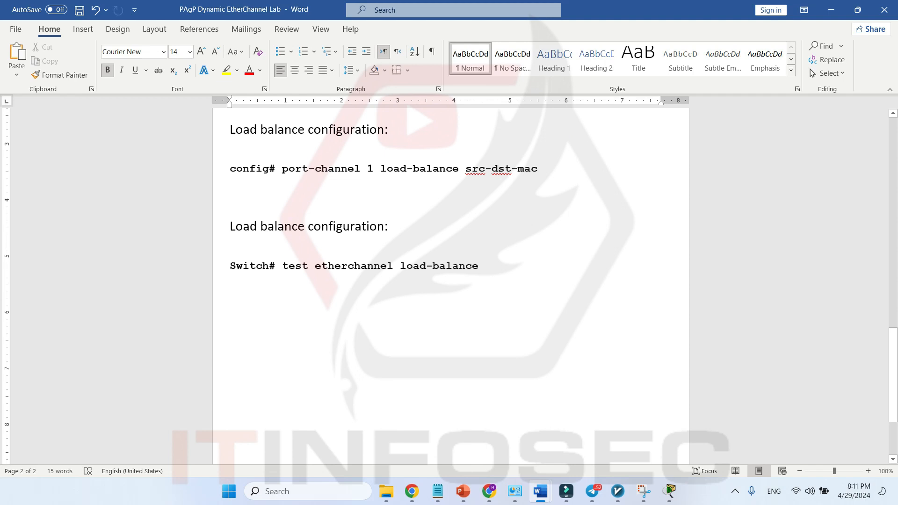
{"action": "left_click_drag", "start_coordinate": [282, 266], "coordinate": [230, 266]}
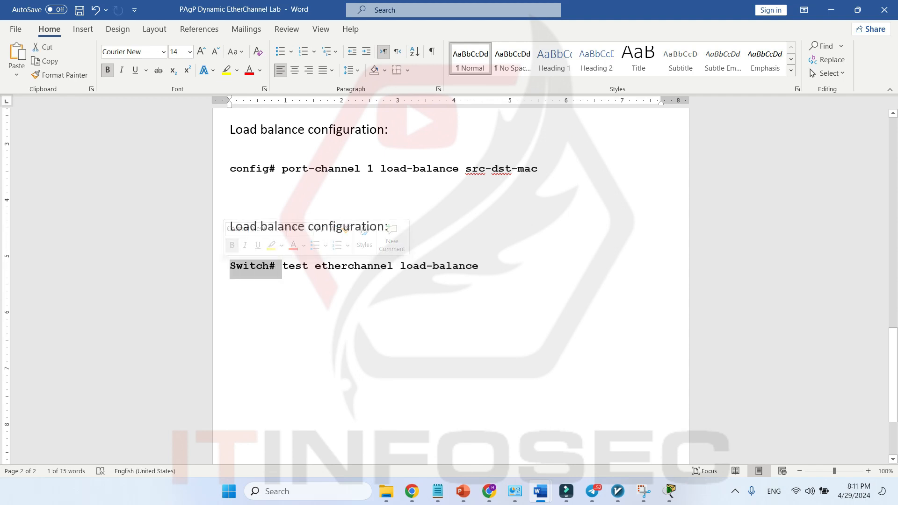
{"action": "left_click", "coordinate": [230, 284]}
{"action": "left_click_drag", "start_coordinate": [282, 266], "coordinate": [308, 266]}
{"action": "left_click", "coordinate": [348, 307]}
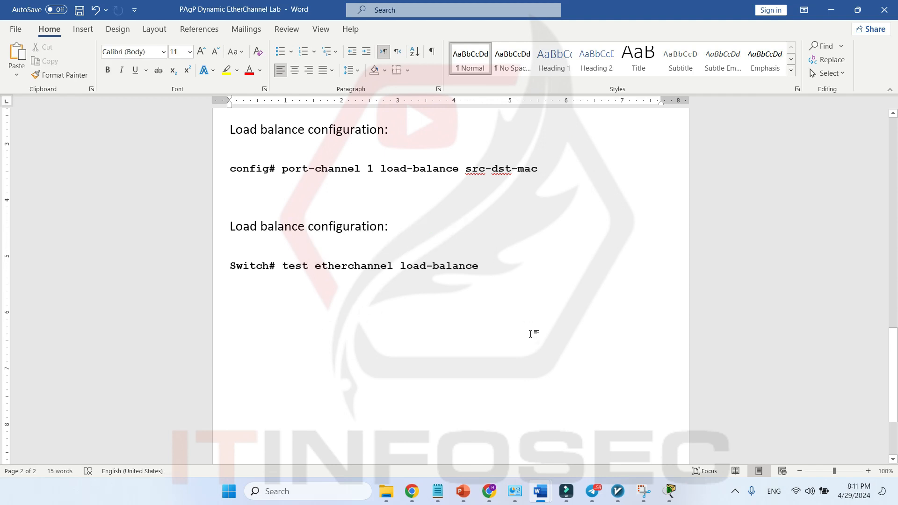
Step: Switch to Packet Tracer, reopen Switch0's command line and enter privileged and global configuration mode
{"action": "left_click", "coordinate": [669, 491]}
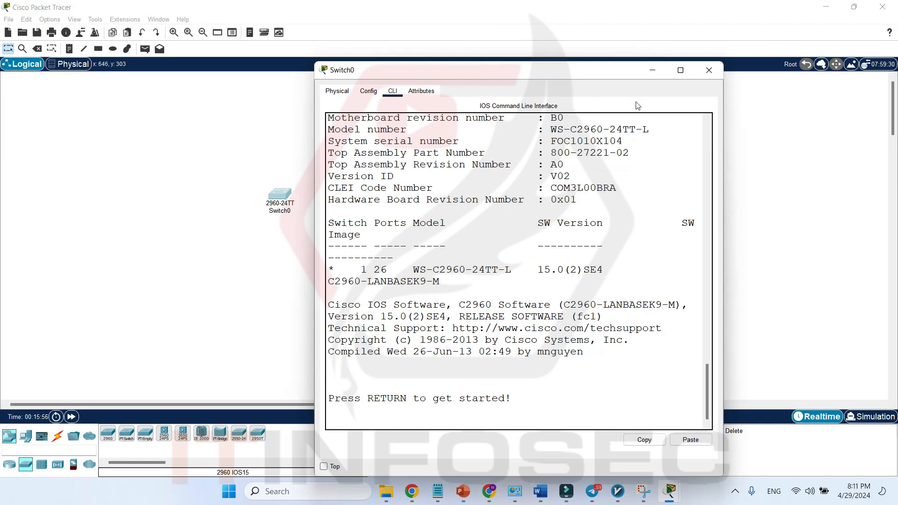
{"action": "left_click", "coordinate": [725, 70]}
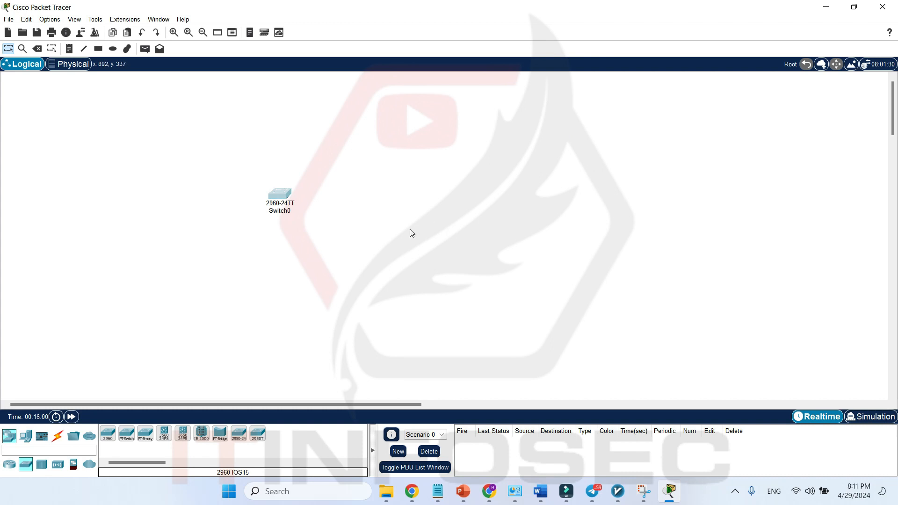
{"action": "double_click", "coordinate": [280, 196]}
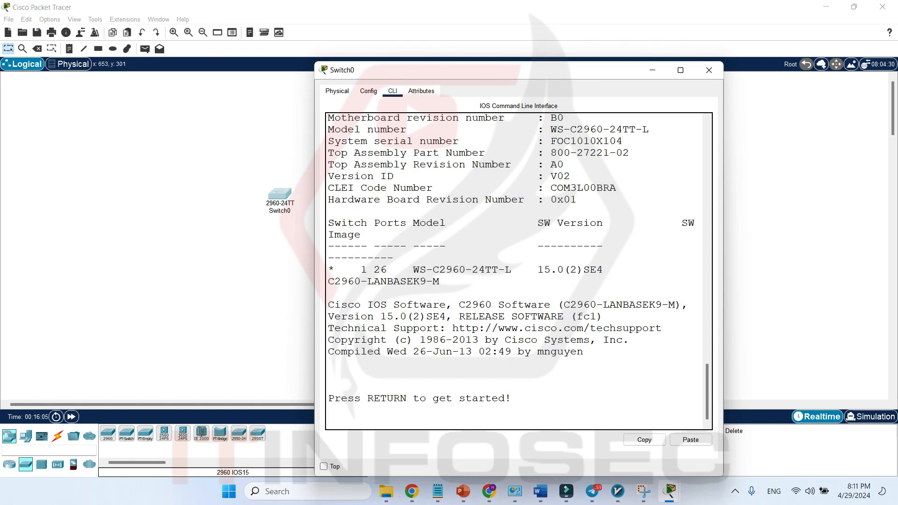
{"action": "key", "text": "Return"}
{"action": "key", "text": "Return"}
{"action": "key", "text": "Return"}
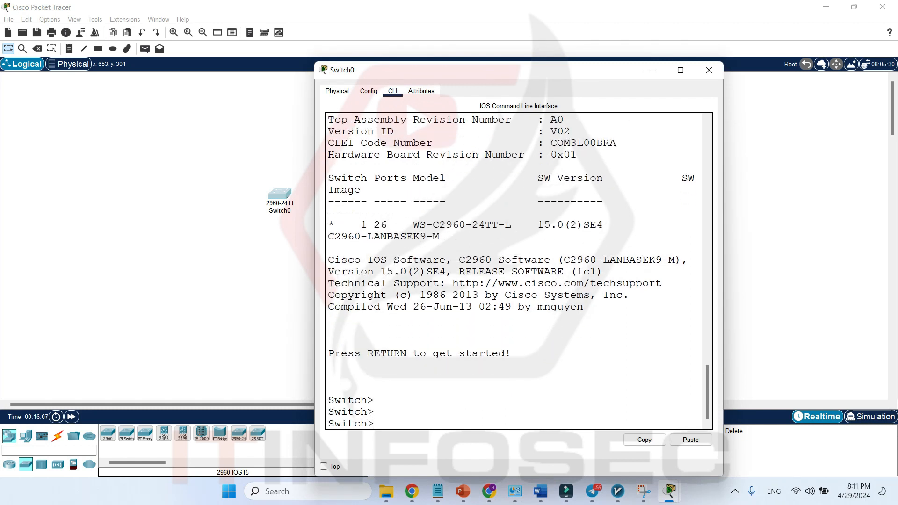
{"action": "type", "text": "ena"}
{"action": "key", "text": "Return"}
{"action": "type", "text": "conf t"}
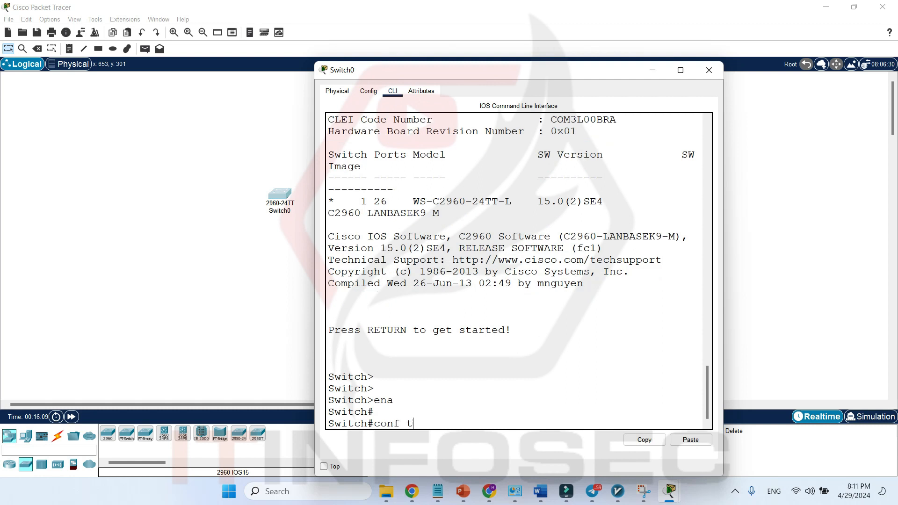
{"action": "key", "text": "Return"}
Step: Enter interface range configuration for gigabitEthernet 0/1 - 2 on Switch0
{"action": "type", "text": "int"}
{"action": "key", "text": "Tab"}
{"action": "type", "text": "ra"}
{"action": "key", "text": "Tab"}
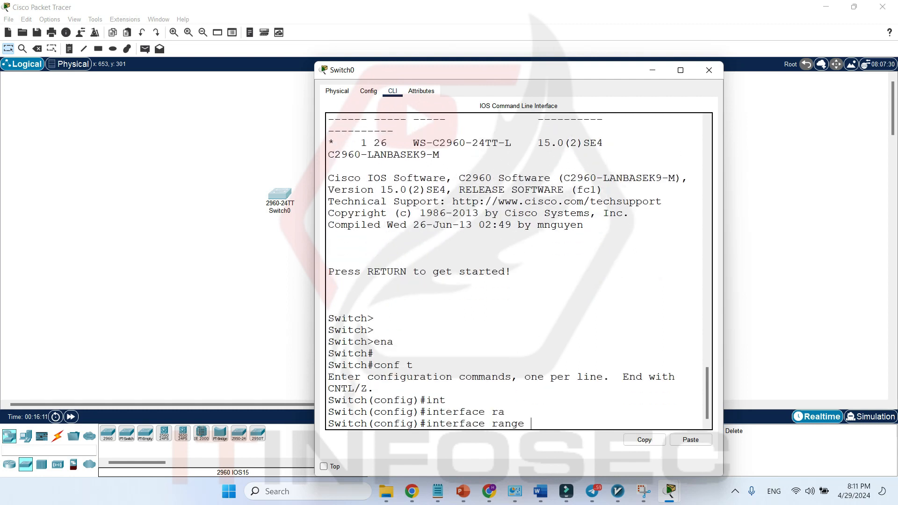
{"action": "type", "text": "g"}
{"action": "key", "text": "Tab"}
{"action": "type", "text": "0/"}
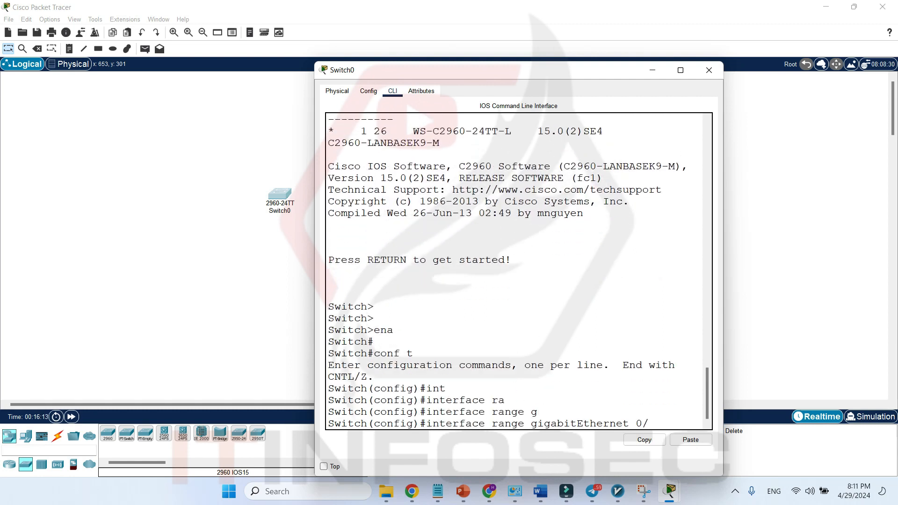
{"action": "type", "text": "1 - 2"}
{"action": "key", "text": "Return"}
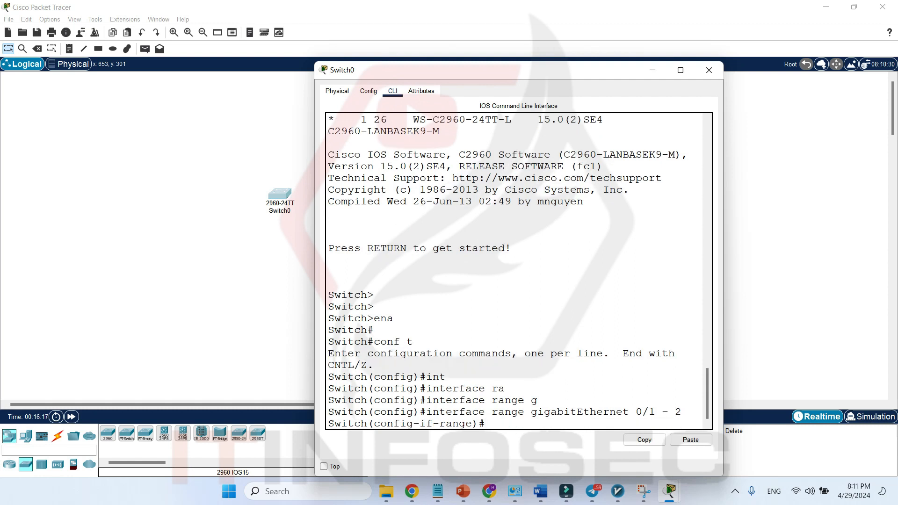
{"action": "type", "text": "channel"}
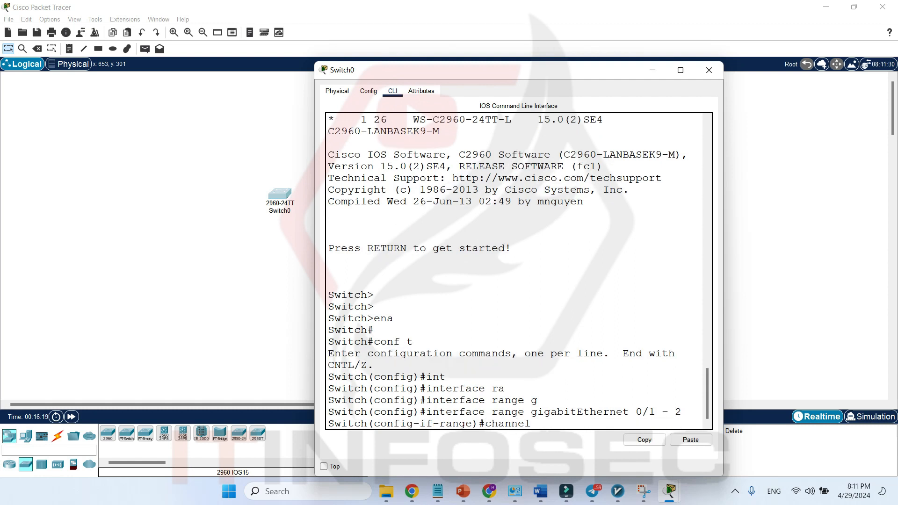
{"action": "type", "text": "-grouop 1"}
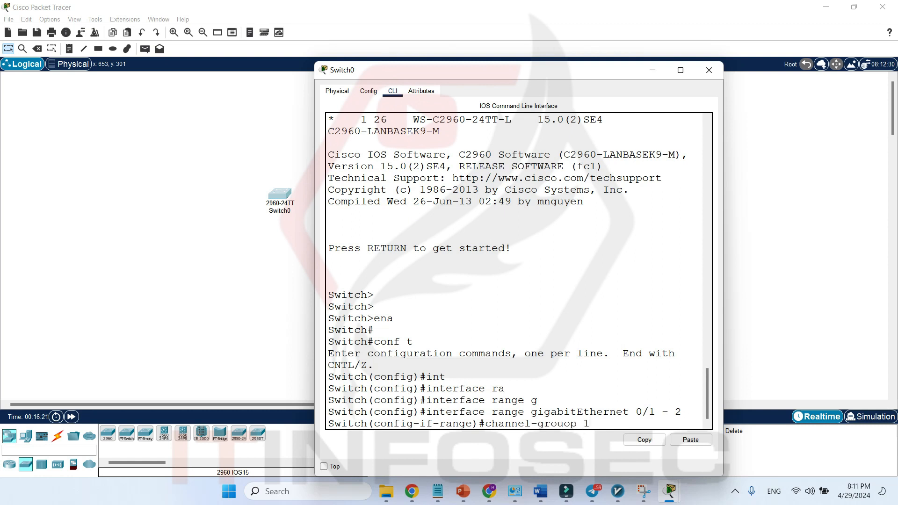
{"action": "type", "text": " mode desirable"}
{"action": "key", "text": "Return"}
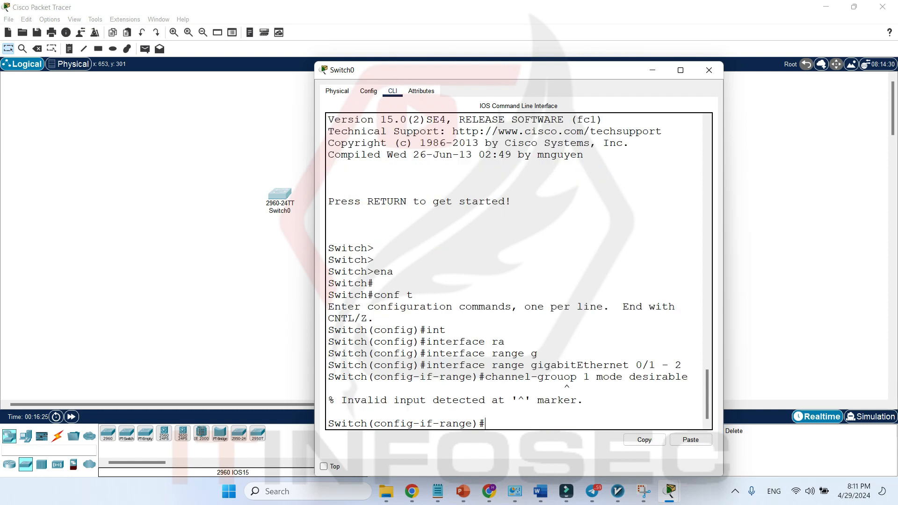
{"action": "key", "text": "Return"}
{"action": "key", "text": "Return"}
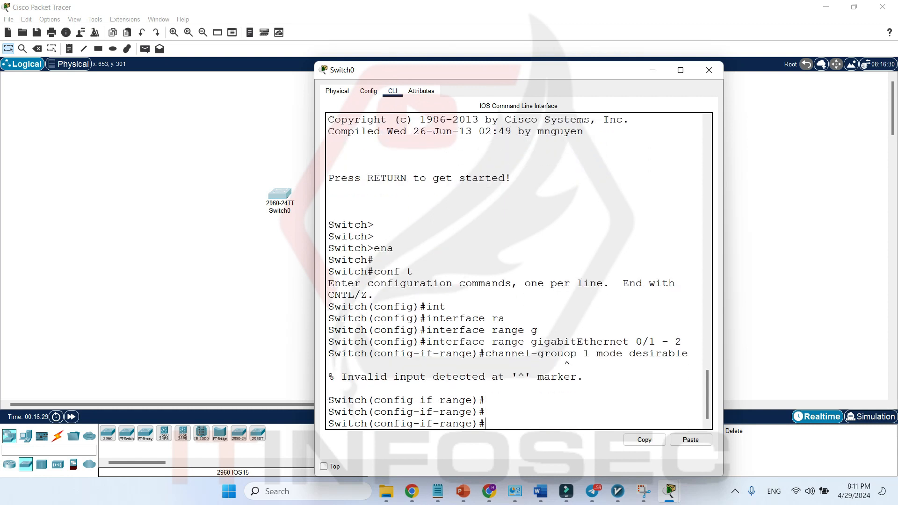
{"action": "key", "text": "Up"}
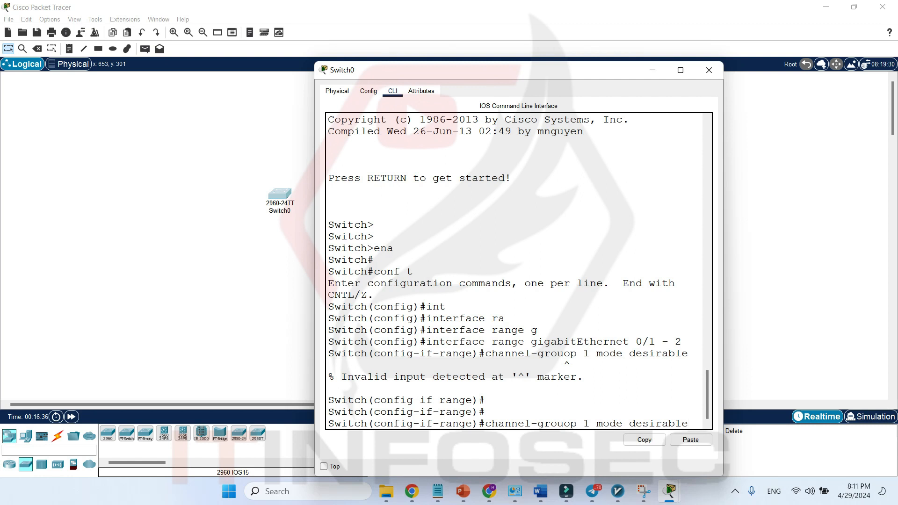
{"action": "key", "text": "Return"}
{"action": "key", "text": "Return"}
{"action": "key", "text": "Return"}
{"action": "key", "text": "Return"}
Step: Assign the selected gigabitEthernet interfaces to channel-group 1 in desirable mode
{"action": "type", "text": "channel-group 1"}
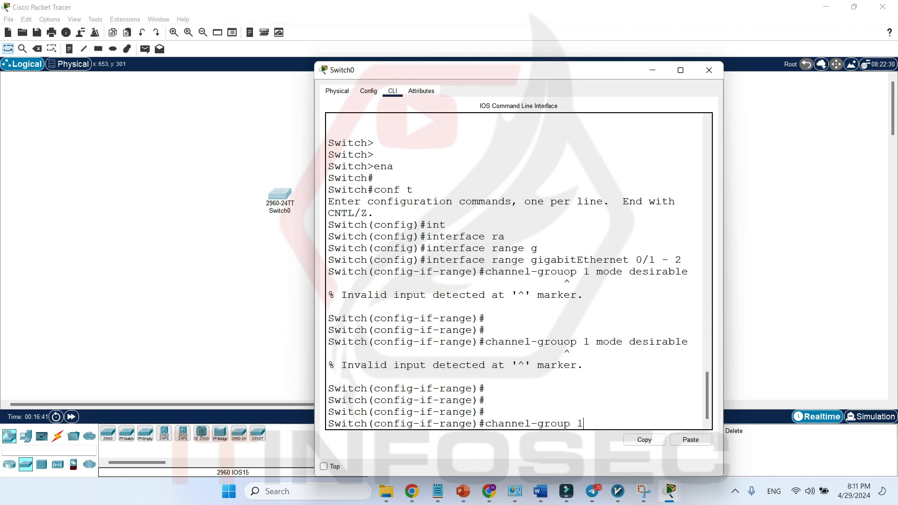
{"action": "type", "text": " mode desirable"}
{"action": "key", "text": "Return"}
{"action": "key", "text": "Return"}
{"action": "key", "text": "Return"}
{"action": "key", "text": "Return"}
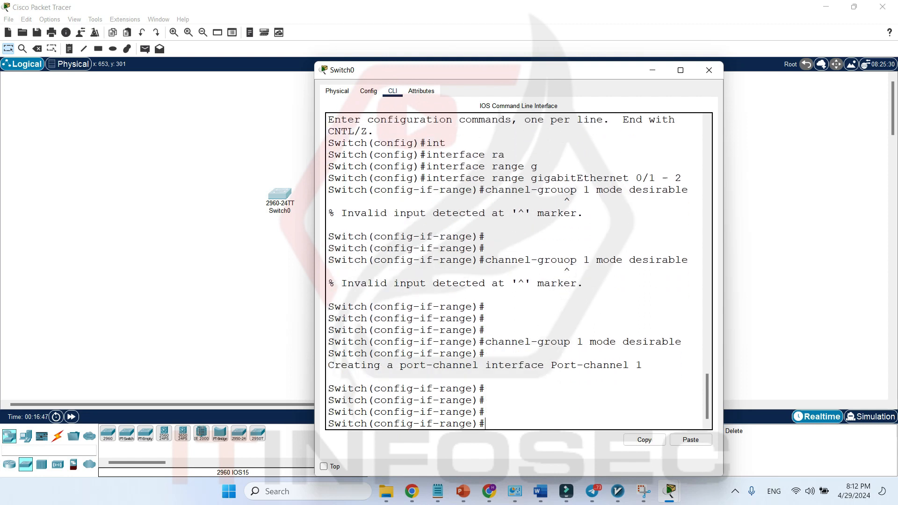
Step: Exit the interface range and enter configuration mode for interface port-channel 1
{"action": "type", "text": "exit"}
{"action": "key", "text": "Return"}
{"action": "key", "text": "Return"}
{"action": "type", "text": "int"}
{"action": "key", "text": "Tab"}
{"action": "type", "text": "po"}
{"action": "key", "text": "Tab"}
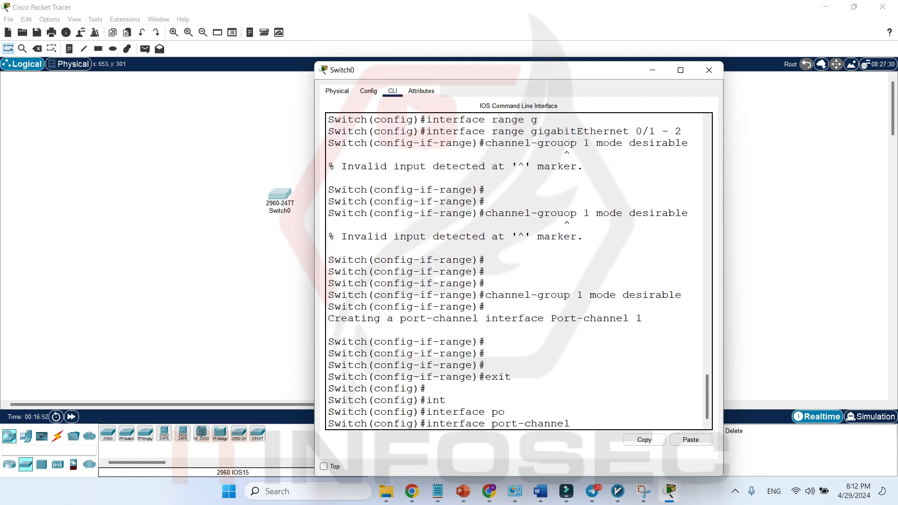
{"action": "type", "text": "1"}
{"action": "key", "text": "Return"}
Step: Set port-channel 1 to trunk with switchport mode trunk and return to global configuration mode
{"action": "type", "text": "swi"}
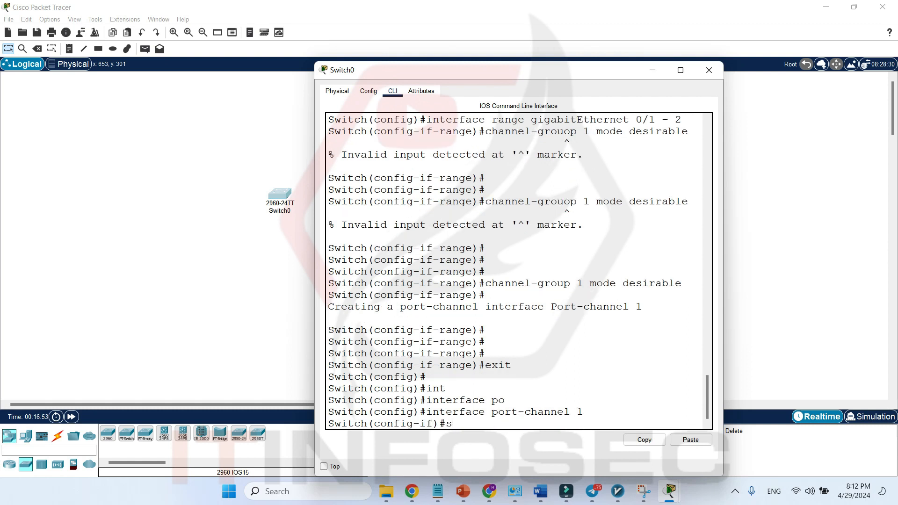
{"action": "key", "text": "Tab"}
{"action": "type", "text": "mo"}
{"action": "key", "text": "Tab"}
{"action": "type", "text": "tr"}
{"action": "key", "text": "Tab"}
{"action": "type", "text": "444"}
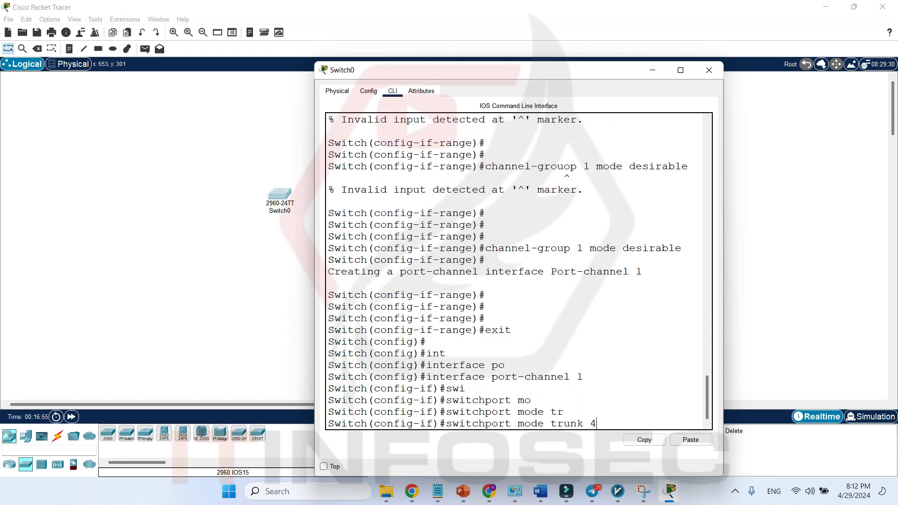
{"action": "key", "text": "BackSpace"}
{"action": "key", "text": "BackSpace"}
{"action": "key", "text": "BackSpace"}
{"action": "key", "text": "Return"}
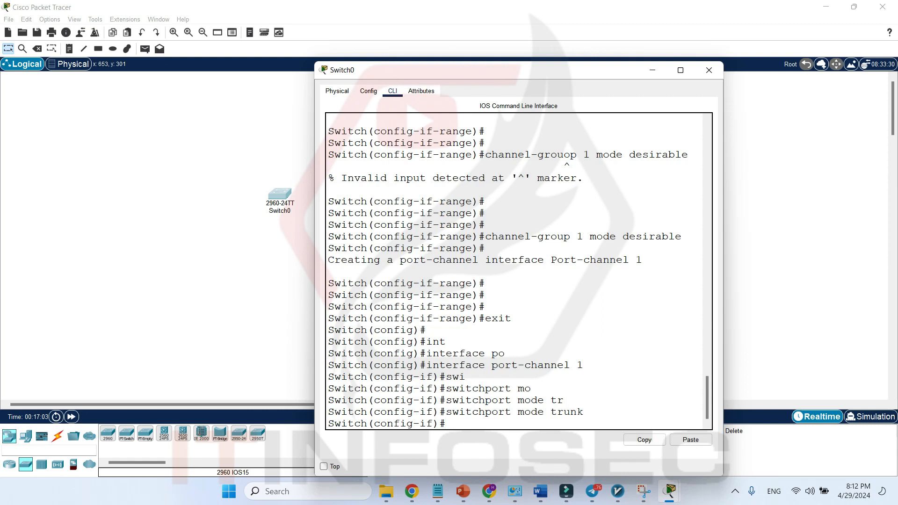
{"action": "type", "text": "exit"}
{"action": "key", "text": "Return"}
{"action": "key", "text": "Return"}
{"action": "key", "text": "Return"}
{"action": "key", "text": "Return"}
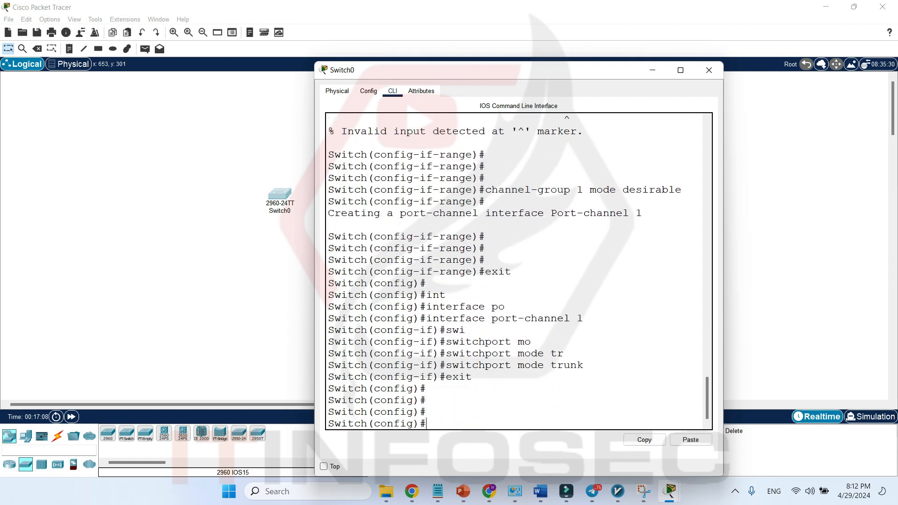
Step: Query the command help for the options that follow port-channel 1 in global configuration mode
{"action": "type", "text": "port"}
{"action": "key", "text": "Tab"}
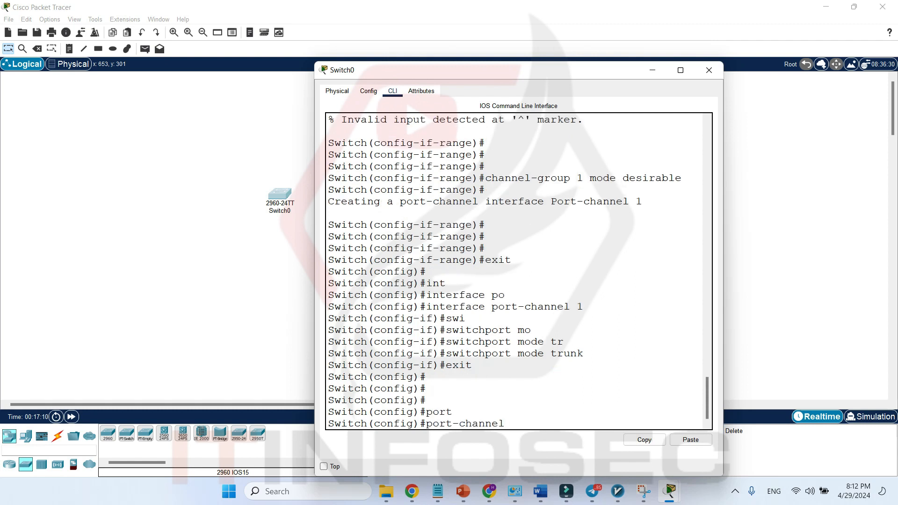
{"action": "type", "text": "1 lo"}
{"action": "key", "text": "BackSpace"}
{"action": "key", "text": "BackSpace"}
{"action": "type", "text": "?"}
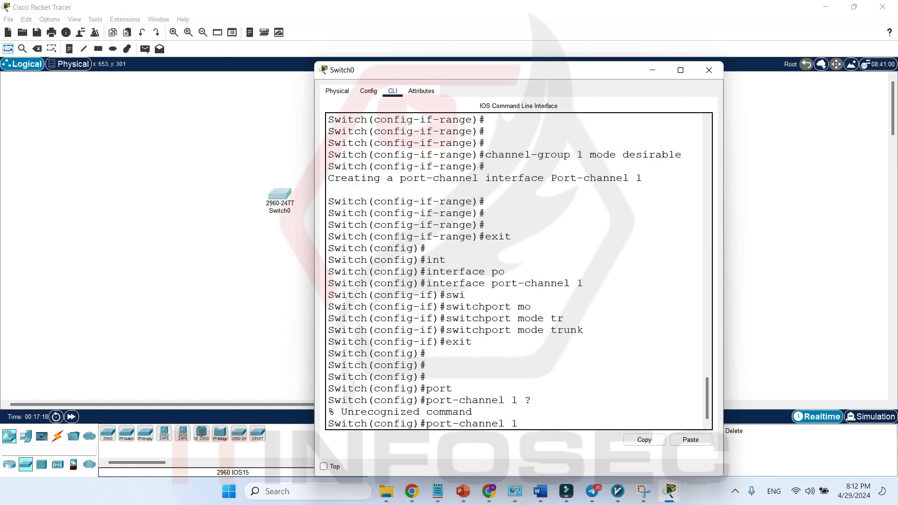
Step: Copy the command port-channel 1 load-balance src-dst-mac from the Word lab notes and return to Packet Tracer
{"action": "left_click", "coordinate": [542, 492]}
{"action": "left_click", "coordinate": [610, 437]}
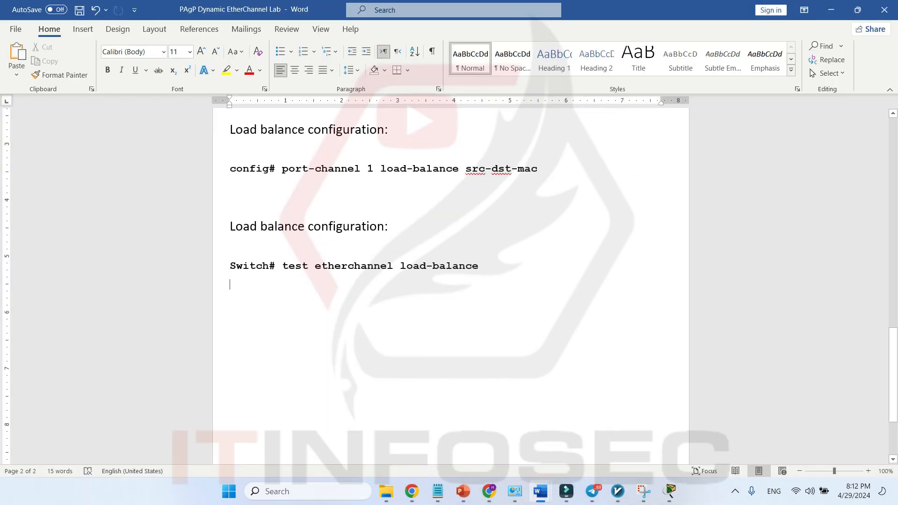
{"action": "left_click_drag", "start_coordinate": [537, 169], "coordinate": [281, 170]}
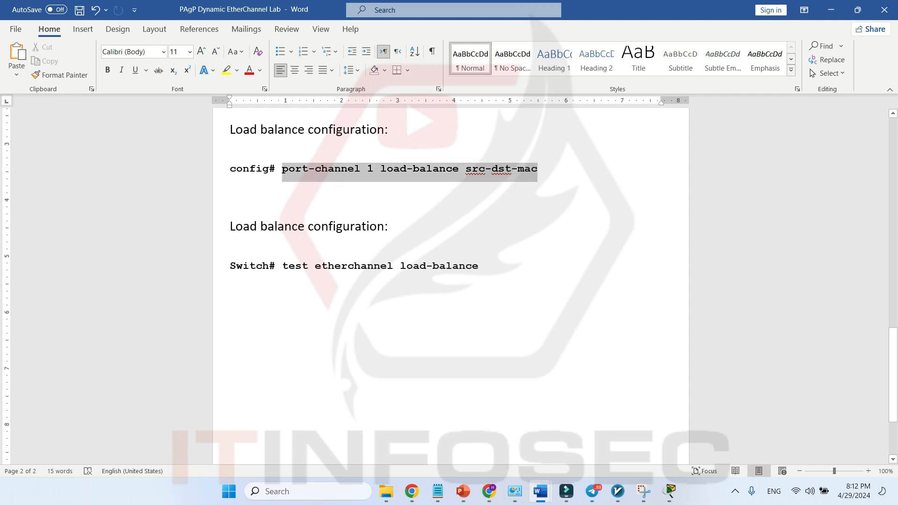
{"action": "right_click", "coordinate": [306, 170]}
{"action": "left_click", "coordinate": [336, 196]}
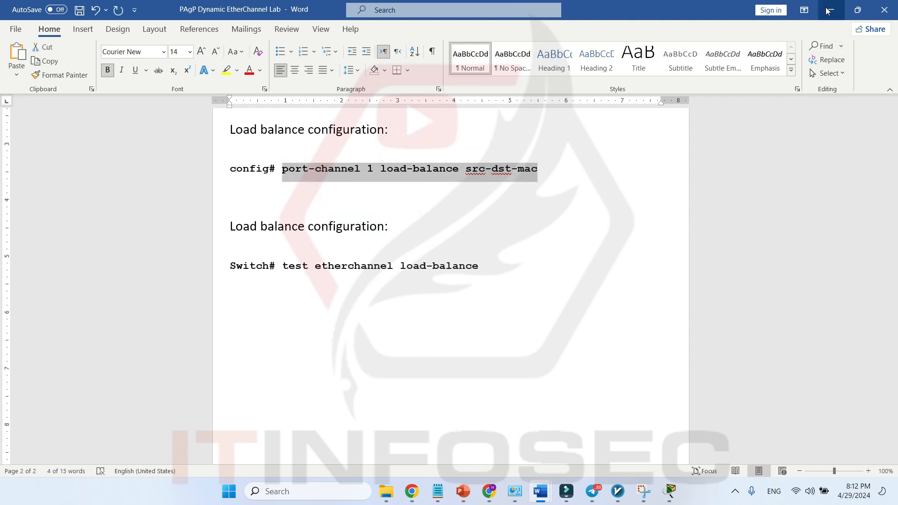
{"action": "left_click", "coordinate": [831, 10]}
Step: Clear the unfinished command on Switch0 and try to run the pasted port-channel 1 load-balance src-dst-mac
{"action": "key", "text": "BackSpace"}
{"action": "key", "text": "BackSpace"}
{"action": "key", "text": "BackSpace"}
{"action": "key", "text": "BackSpace"}
{"action": "key", "text": "BackSpace"}
{"action": "key", "text": "BackSpace"}
{"action": "key", "text": "BackSpace"}
{"action": "key", "text": "BackSpace"}
{"action": "key", "text": "BackSpace"}
{"action": "key", "text": "BackSpace"}
{"action": "key", "text": "BackSpace"}
{"action": "key", "text": "BackSpace"}
{"action": "key", "text": "BackSpace"}
{"action": "key", "text": "BackSpace"}
{"action": "key", "text": "BackSpace"}
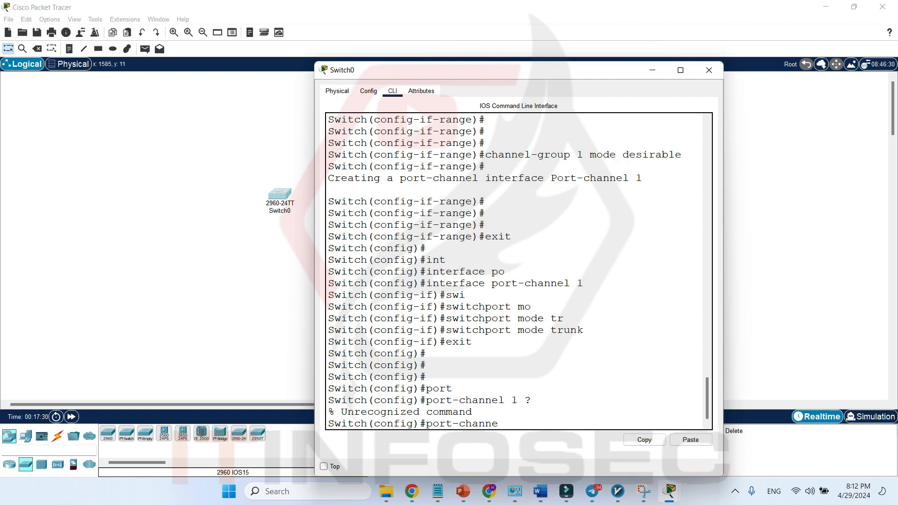
{"action": "right_click", "coordinate": [565, 383]}
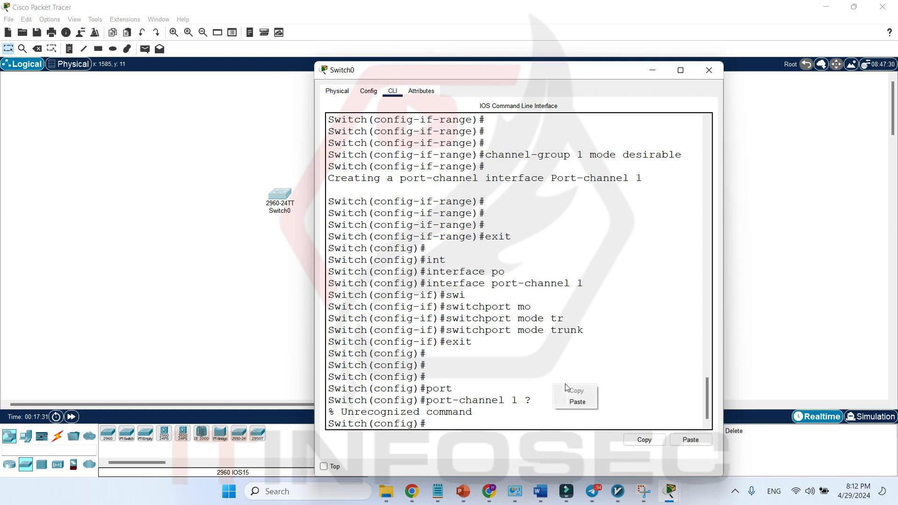
{"action": "left_click", "coordinate": [574, 401]}
{"action": "key", "text": "Return"}
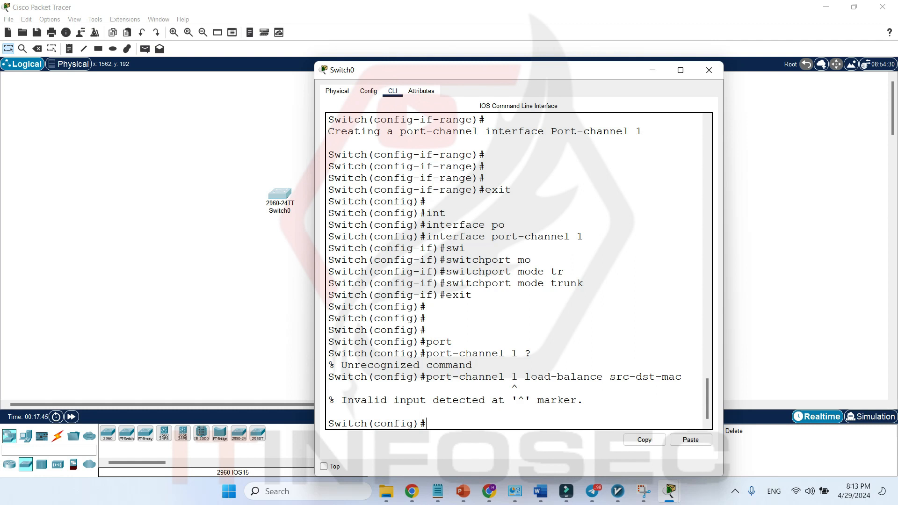
Step: Switch to the Word lab notes, highlight the test etherchannel load-balance command, and return to Packet Tracer
{"action": "mouse_move", "coordinate": [540, 491]}
{"action": "left_click", "coordinate": [612, 450]}
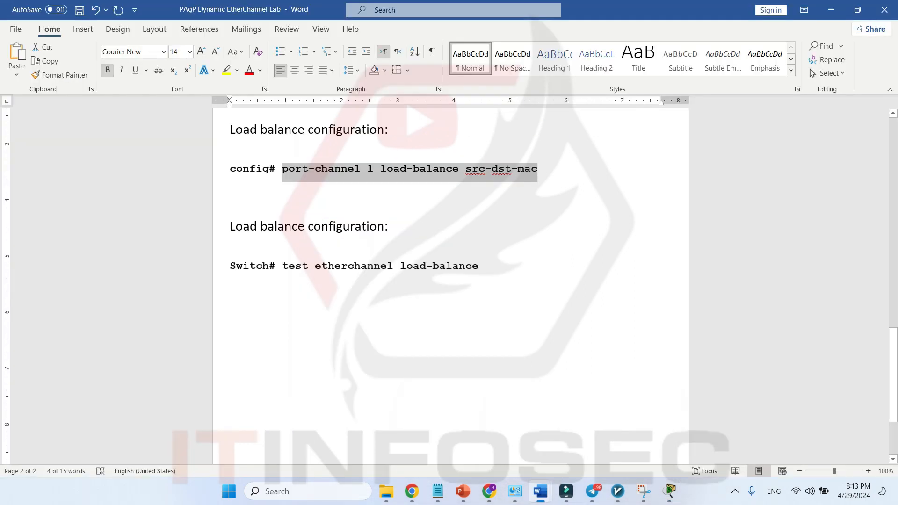
{"action": "left_click_drag", "start_coordinate": [282, 266], "coordinate": [478, 266]}
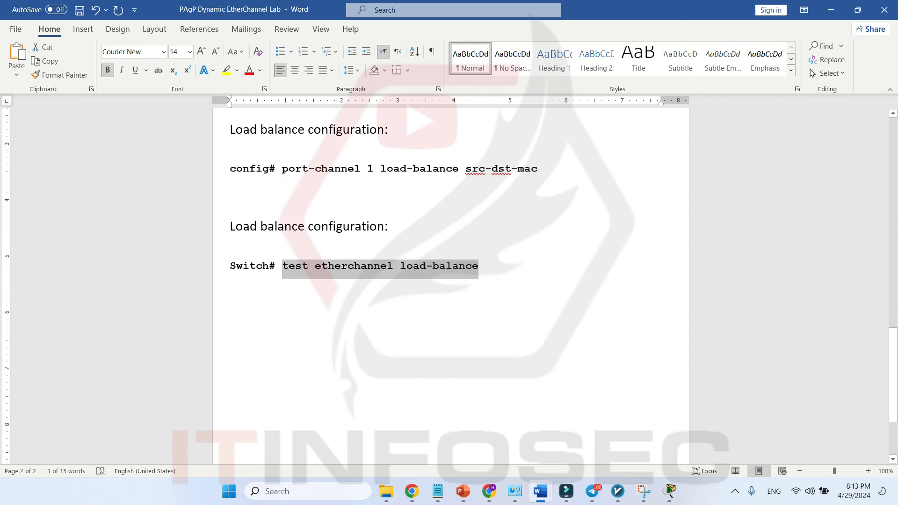
{"action": "left_click", "coordinate": [830, 10]}
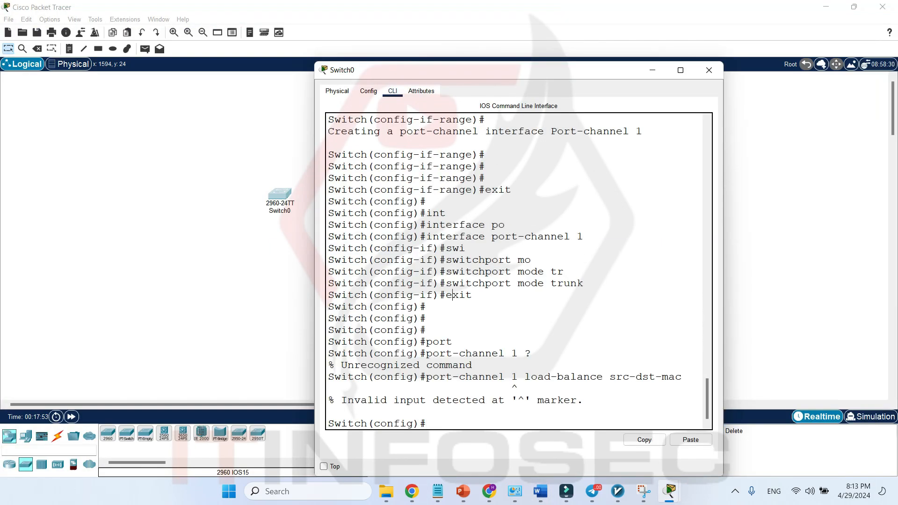
Step: Return Switch0 to privileged EXEC mode with end, query the command help for test, and clear the unfinished command
{"action": "type", "text": "end"}
{"action": "key", "text": "Return"}
{"action": "type", "text": "test"}
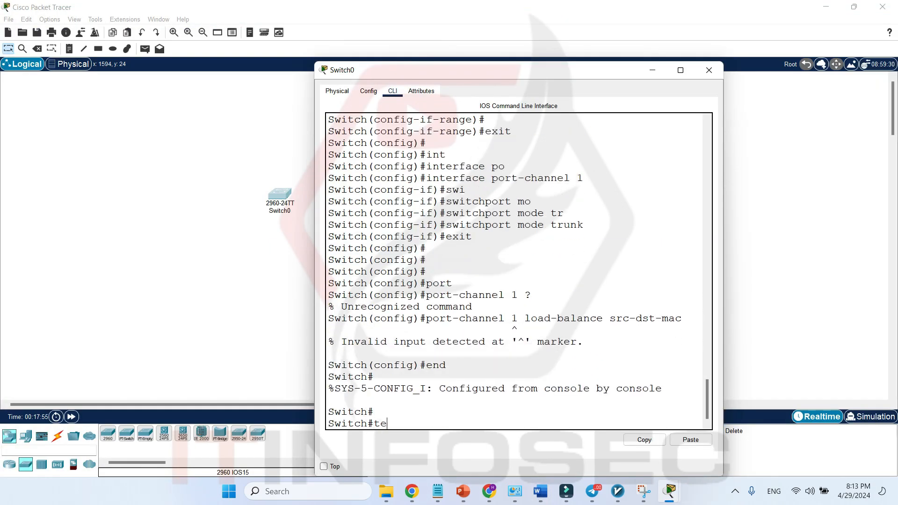
{"action": "key", "text": "Tab"}
{"action": "key", "text": "Tab"}
{"action": "key", "text": "Tab"}
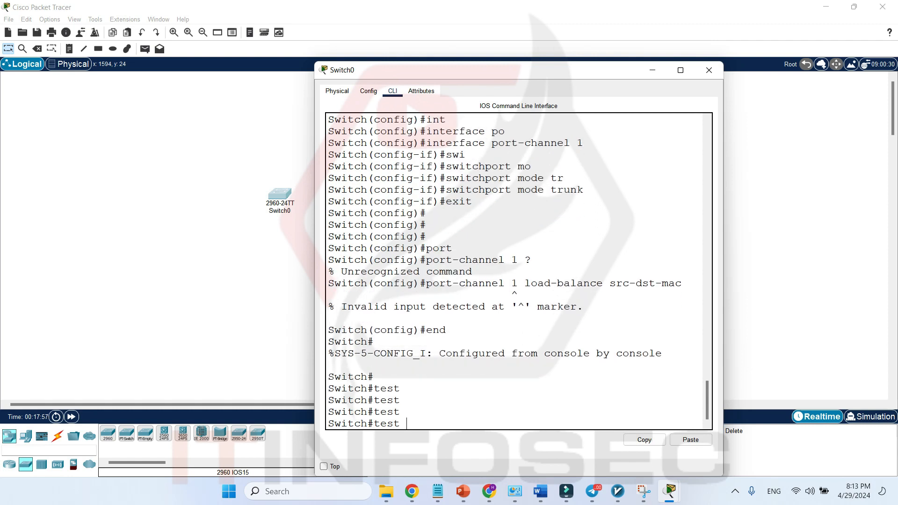
{"action": "type", "text": "?"}
{"action": "key", "text": "BackSpace"}
{"action": "key", "text": "BackSpace"}
{"action": "key", "text": "BackSpace"}
{"action": "key", "text": "BackSpace"}
{"action": "key", "text": "BackSpace"}
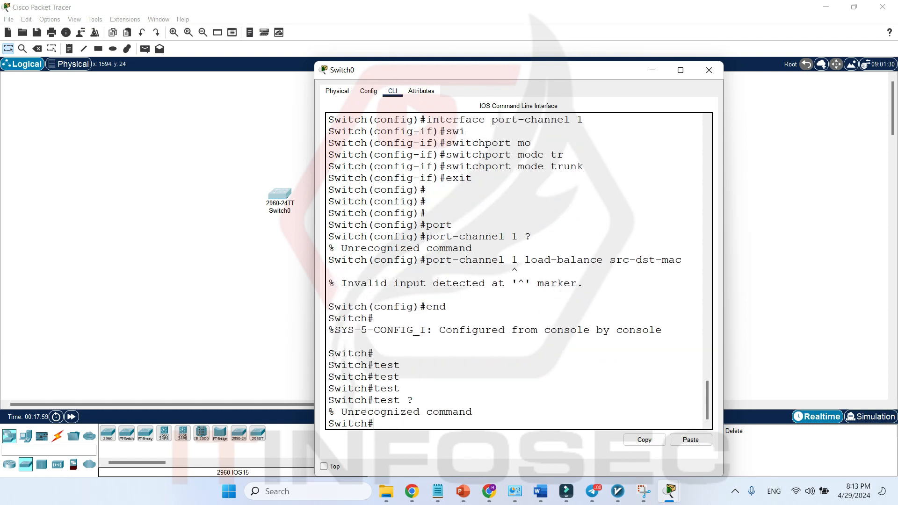
Step: Leave the Switch0 command line at an empty privileged EXEC prompt and close its device window
{"action": "key", "text": "Return"}
{"action": "key", "text": "Return"}
{"action": "key", "text": "Return"}
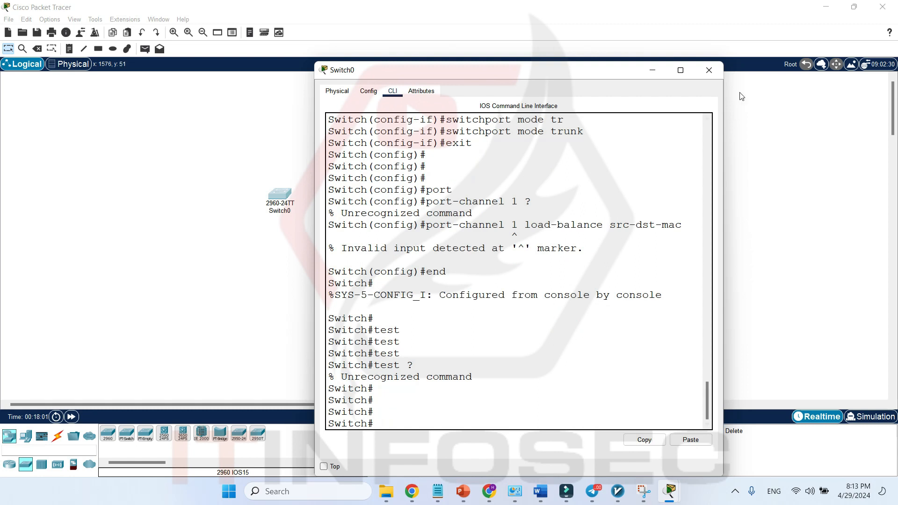
{"action": "left_click", "coordinate": [709, 70]}
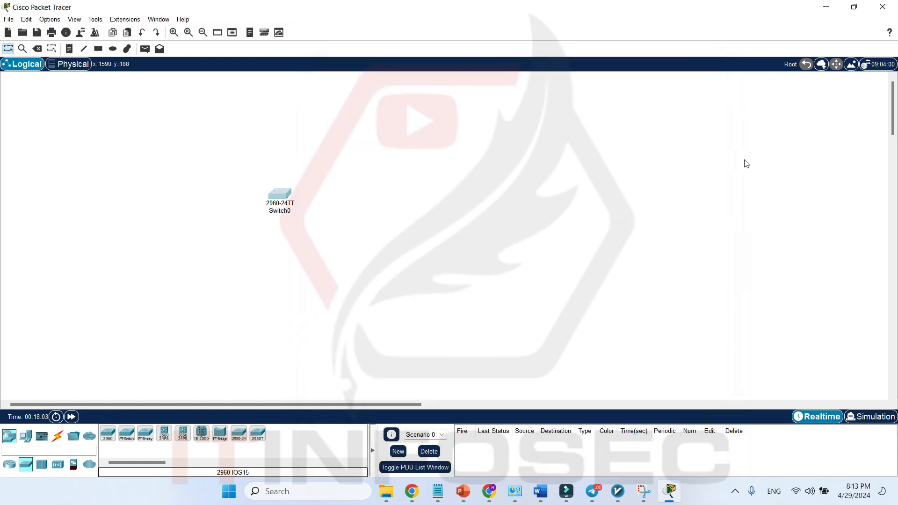